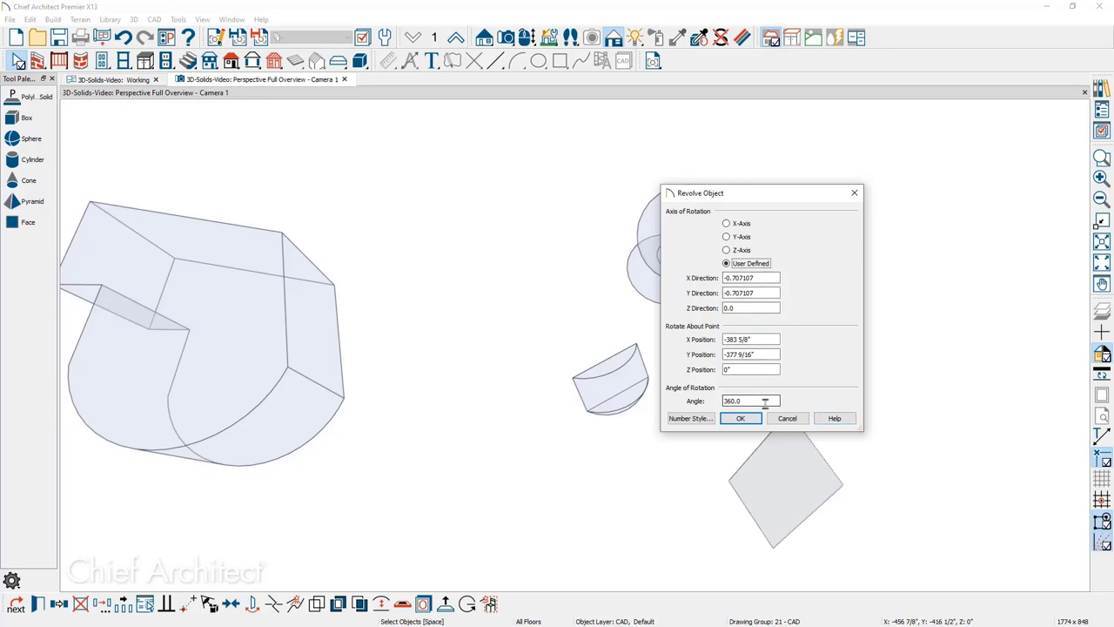
Revolve the selected object 360 degrees about the user-defined axis.
left_click(741, 419)
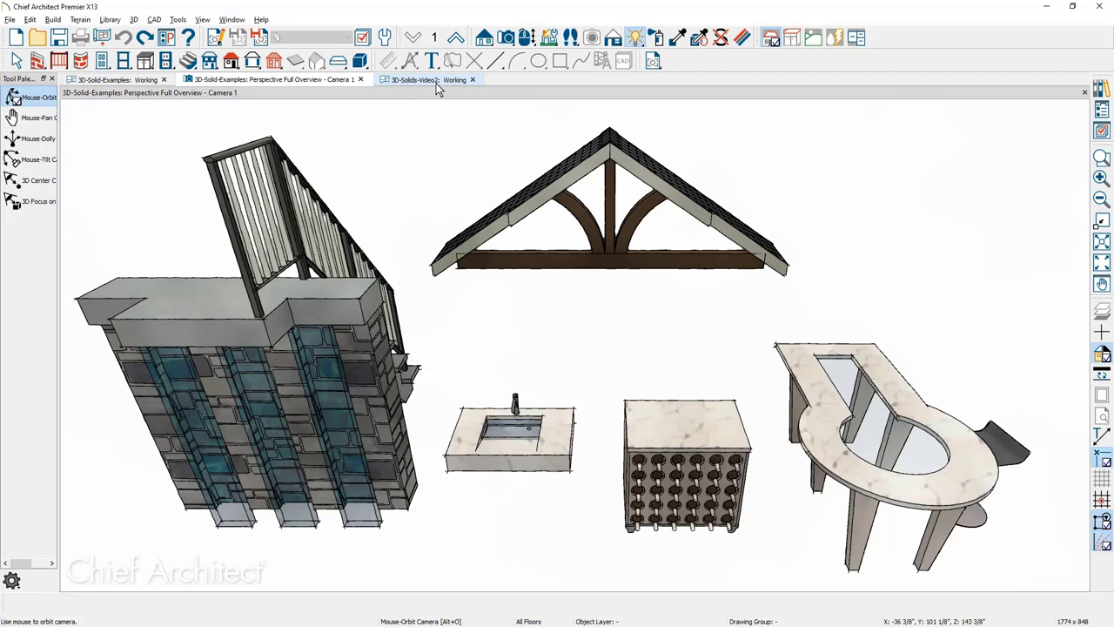
In the 3D-Solids-Video2 plan, draw a tall rectangular polyline solid about 46 1/2" wide with a diagonal of about 7'-11".
left_click(436, 82)
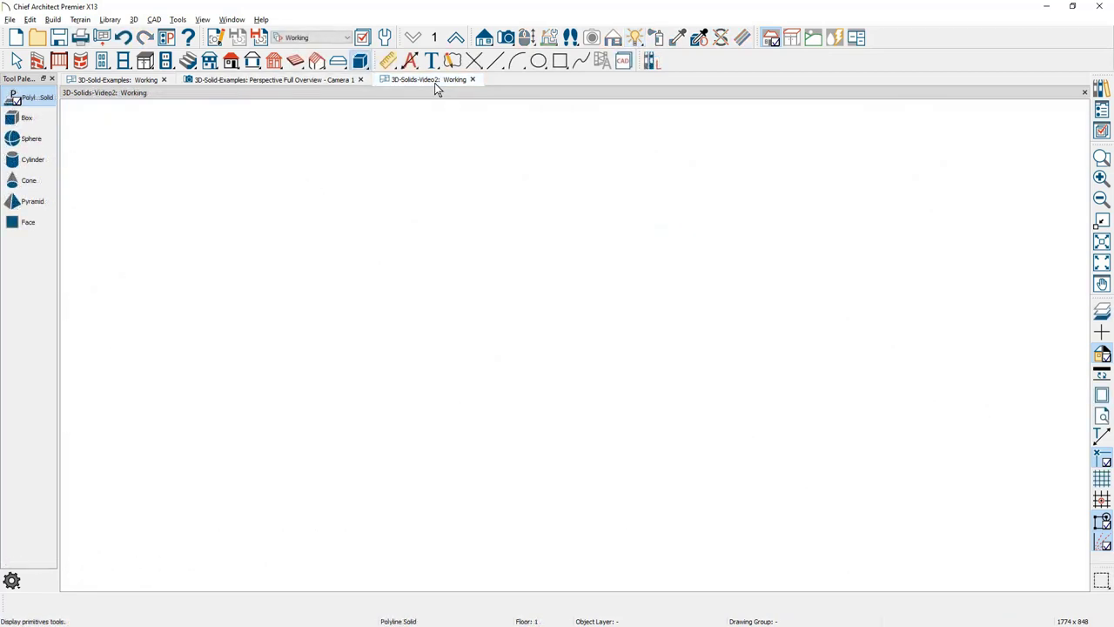
left_click(28, 98)
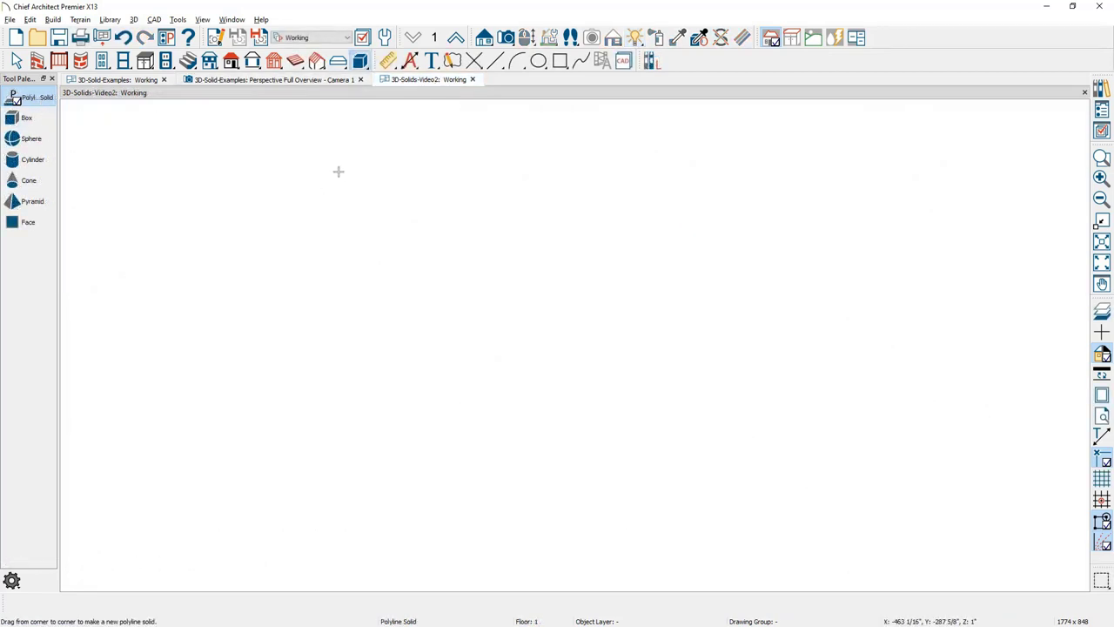
left_click_drag(339, 171, 463, 392)
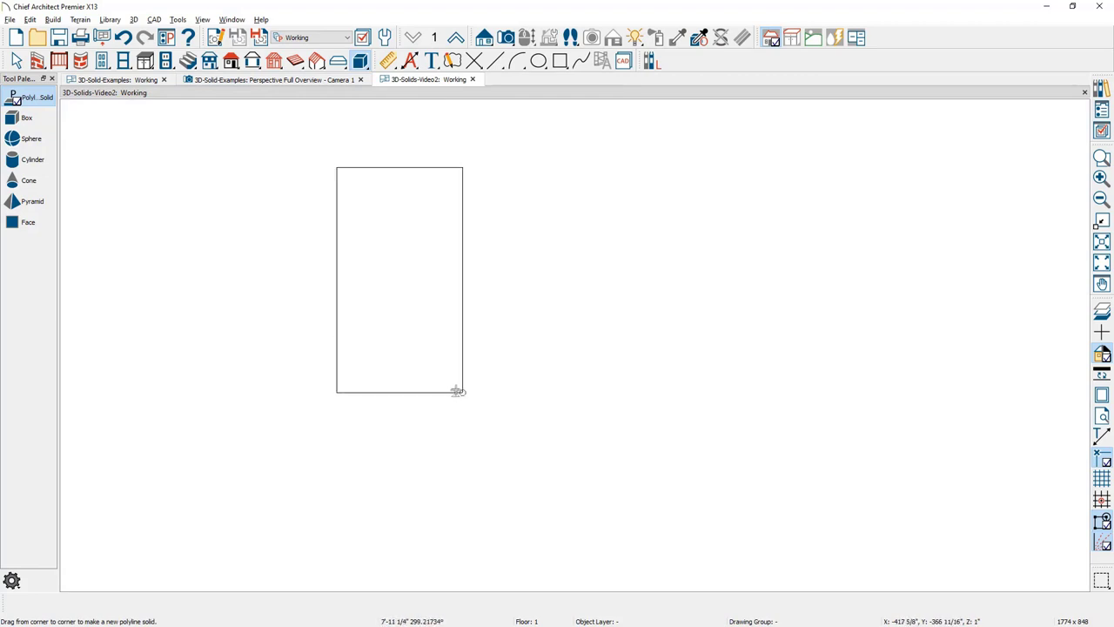
Set the rectangular solid's thickness to 6" and its finished-floor-to-top height to 42".
key("space")
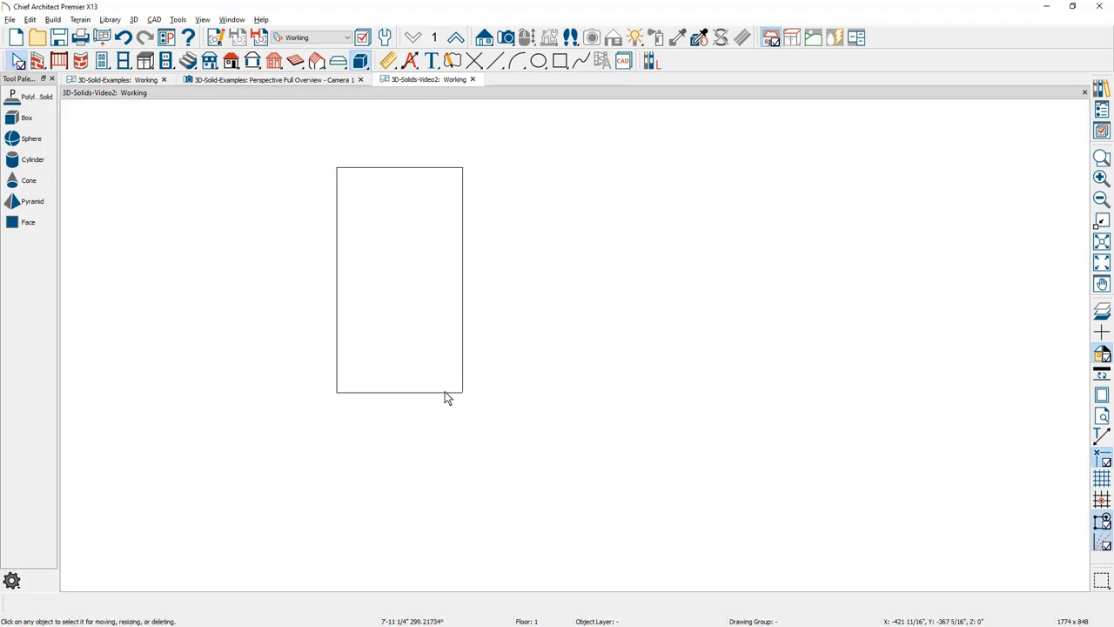
double_click(445, 391)
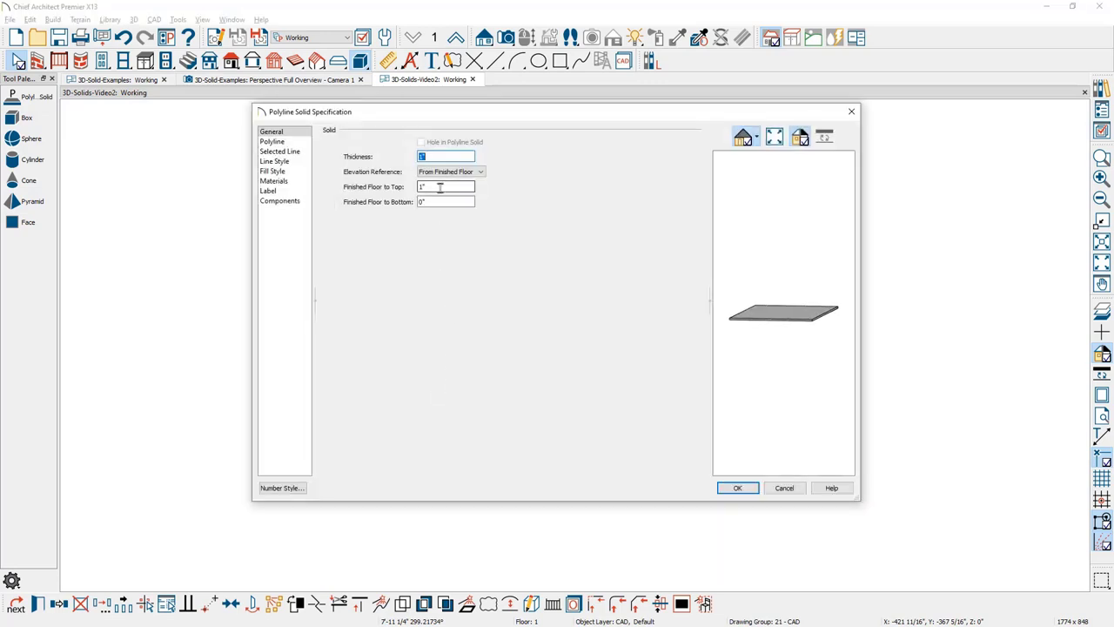
type("6")
double_click(439, 189)
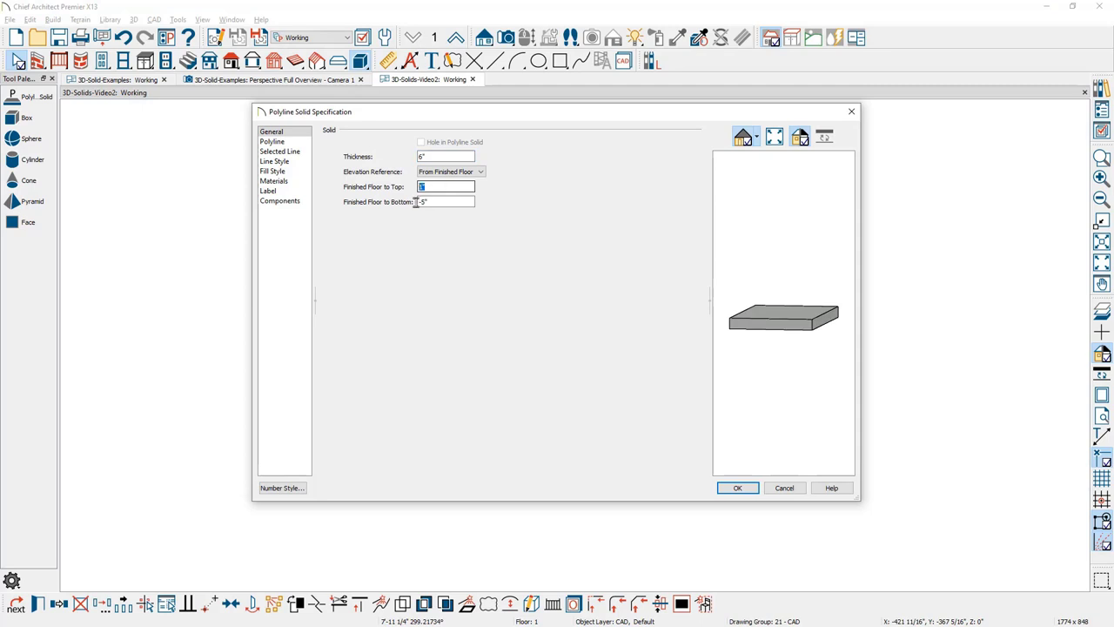
type("42")
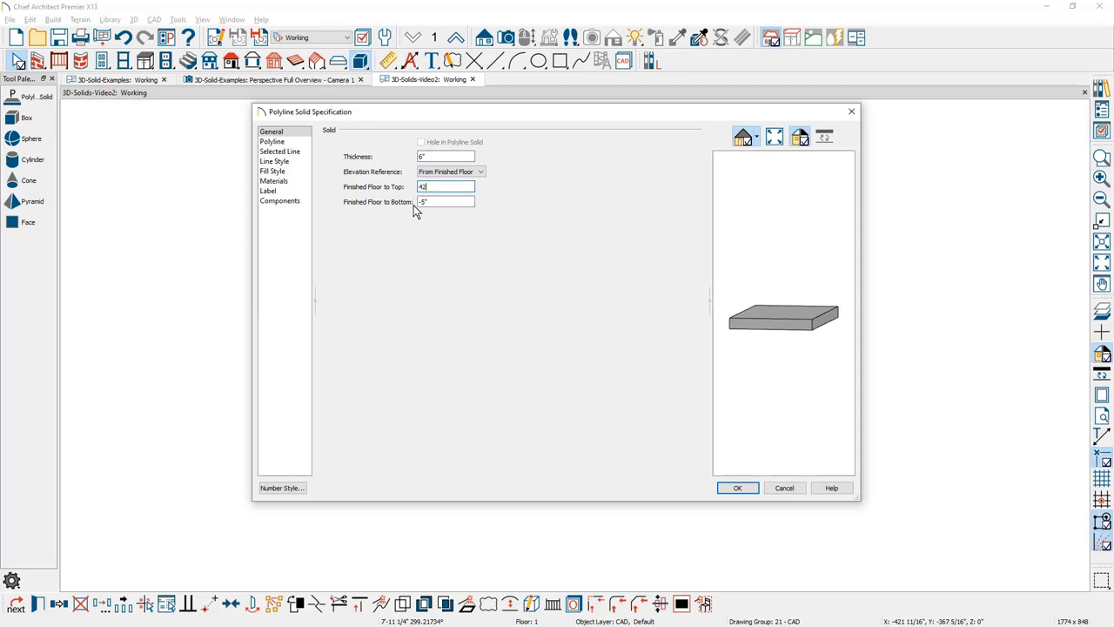
key("Tab")
key("Return")
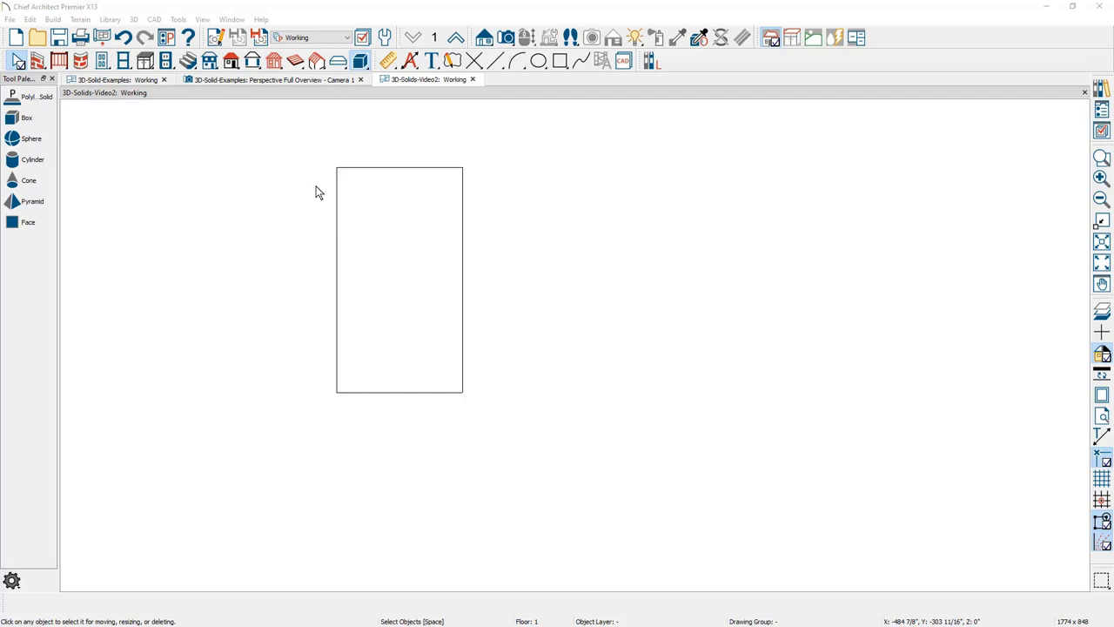
Create a cross section/elevation view beside the rectangular solid, looking along its long side toward the far end.
left_click(484, 37)
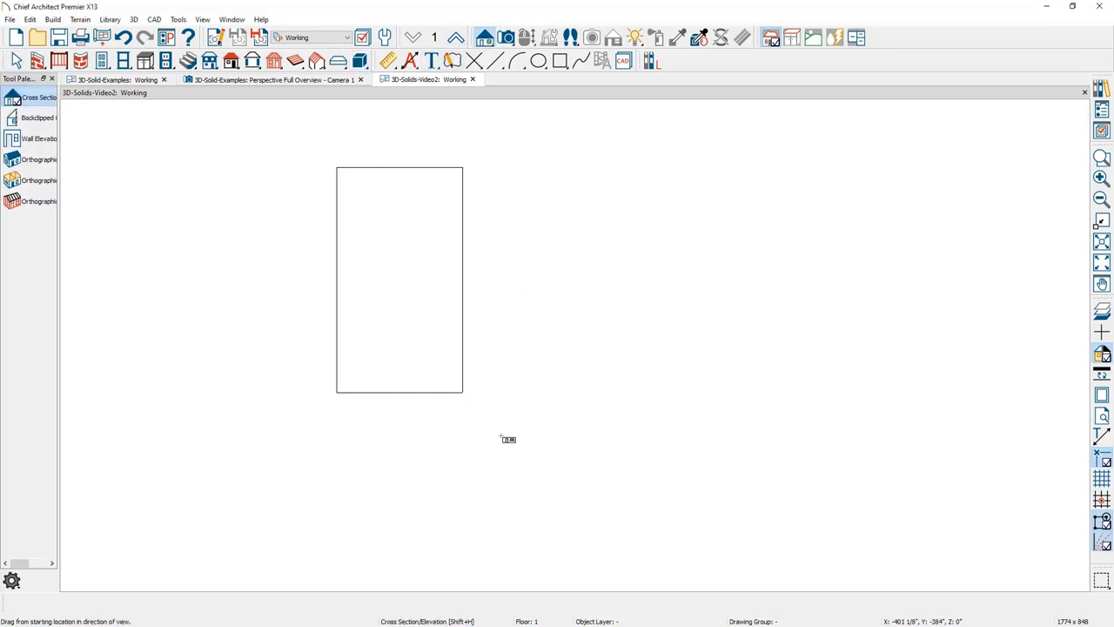
left_click_drag(499, 438, 497, 154)
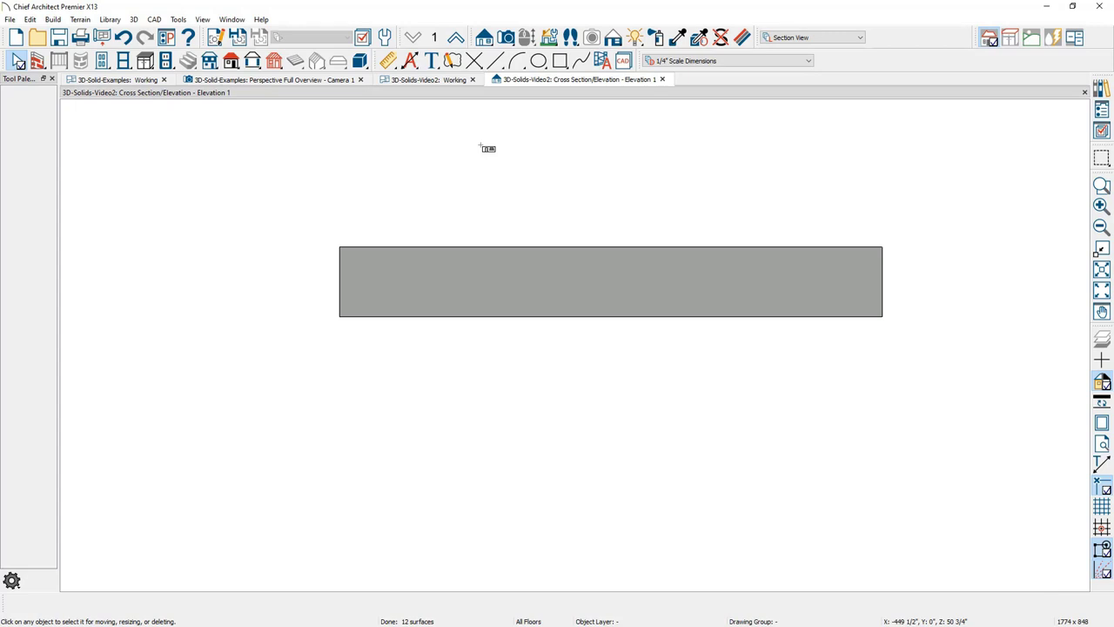
In the elevation, draw a tall rectangular polyline solid overlapping the left end of the horizontal slab and set its thickness to 12".
left_click(361, 60)
left_click(35, 98)
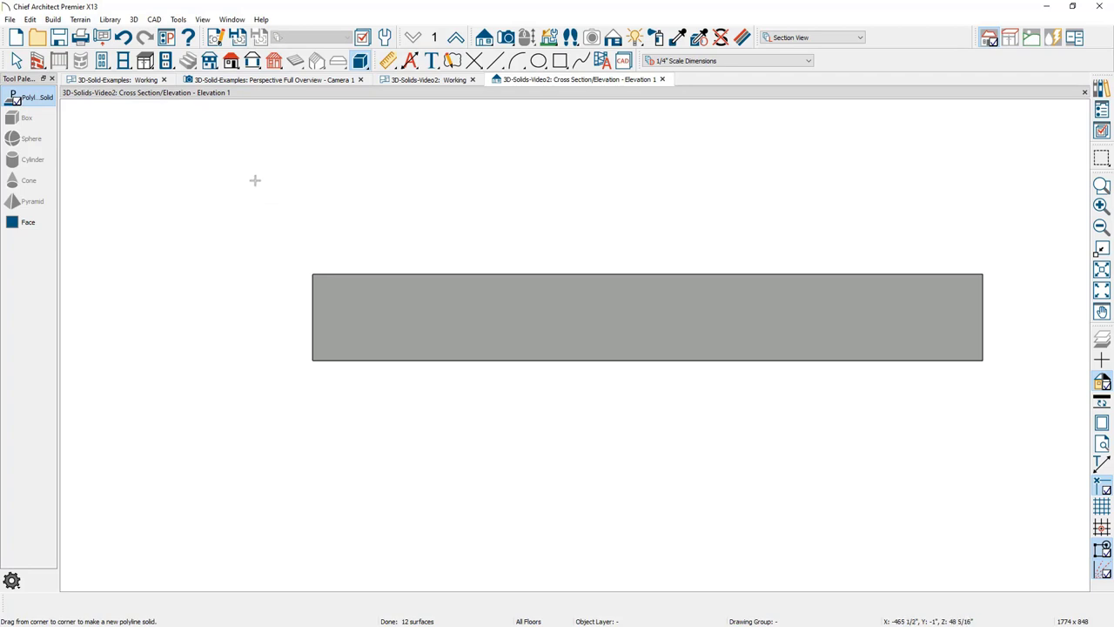
left_click_drag(252, 172, 524, 557)
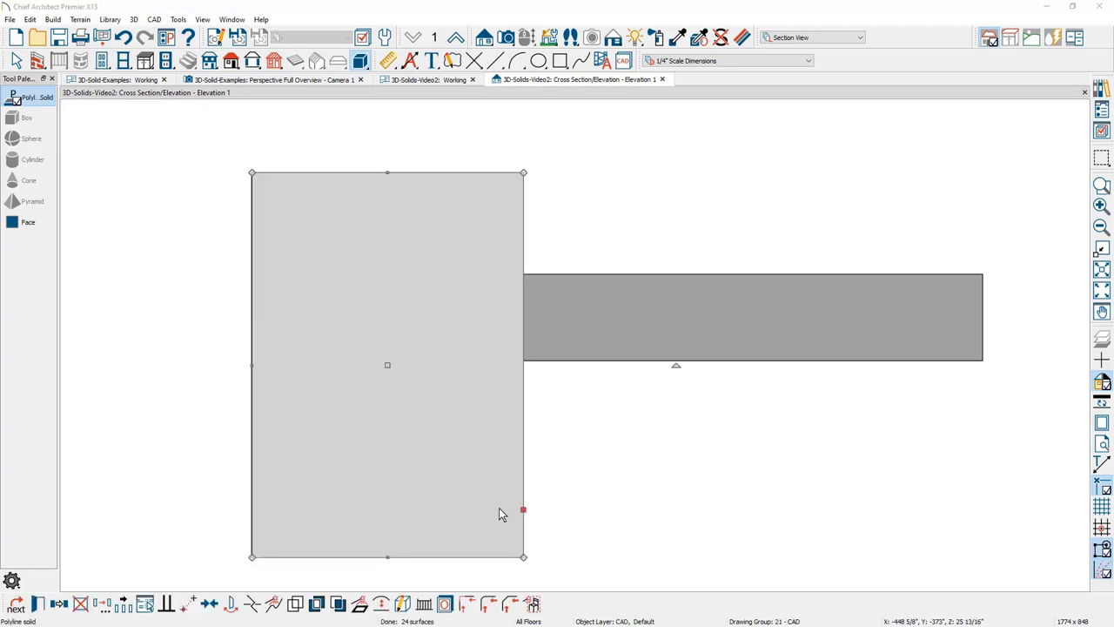
type("12")
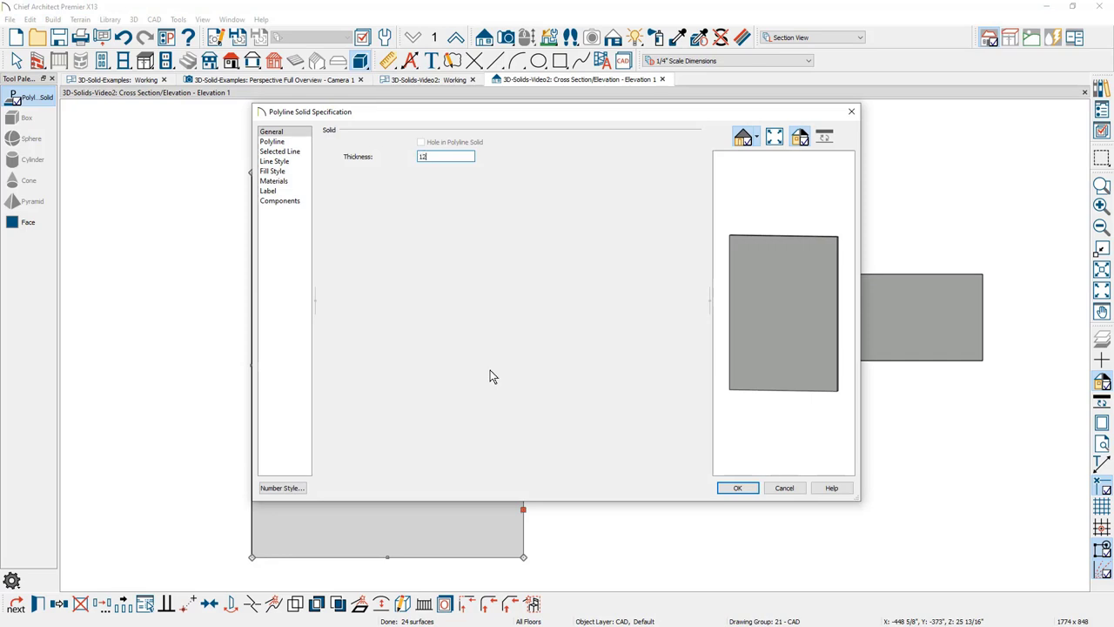
key("Return")
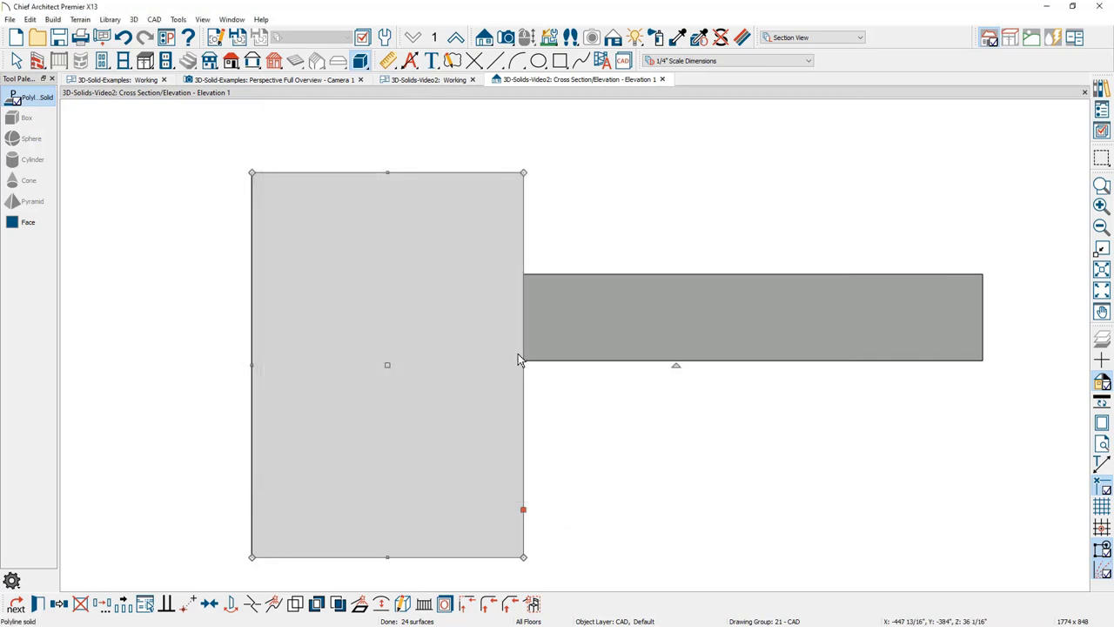
Select the horizontal slab in the elevation and examine the 3D solid editing operations available for it.
key("Escape")
left_click(567, 347)
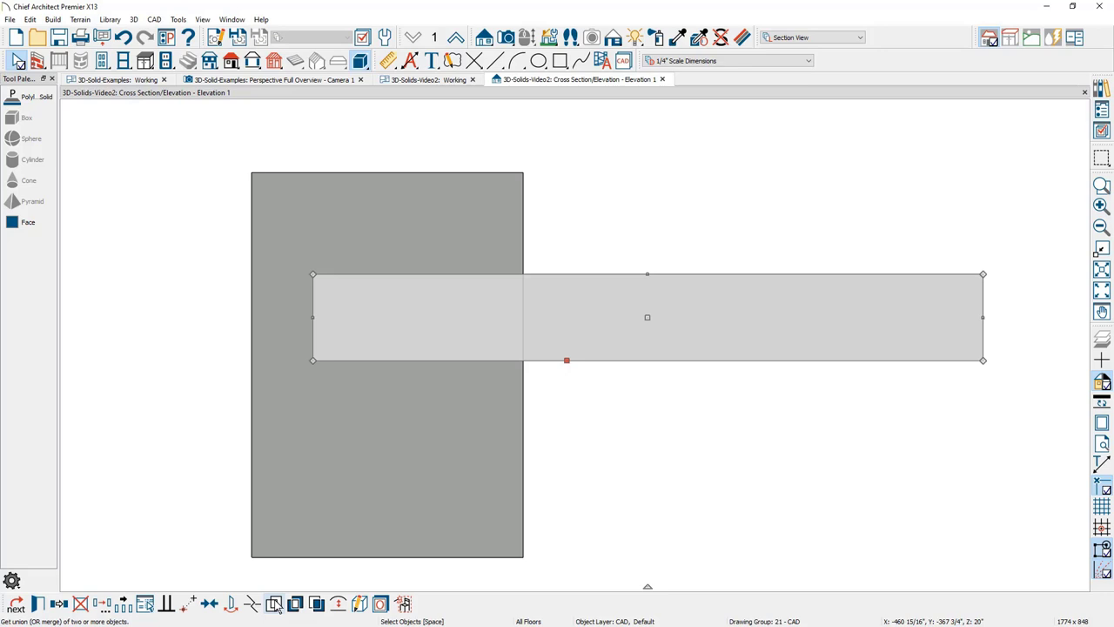
left_click(361, 604)
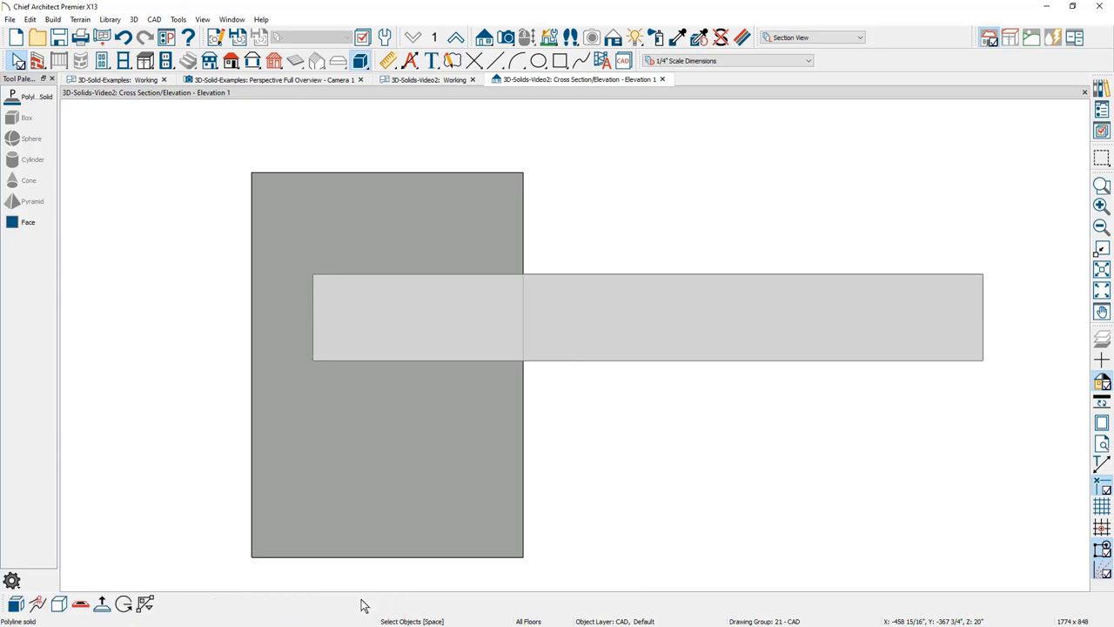
left_click(58, 604)
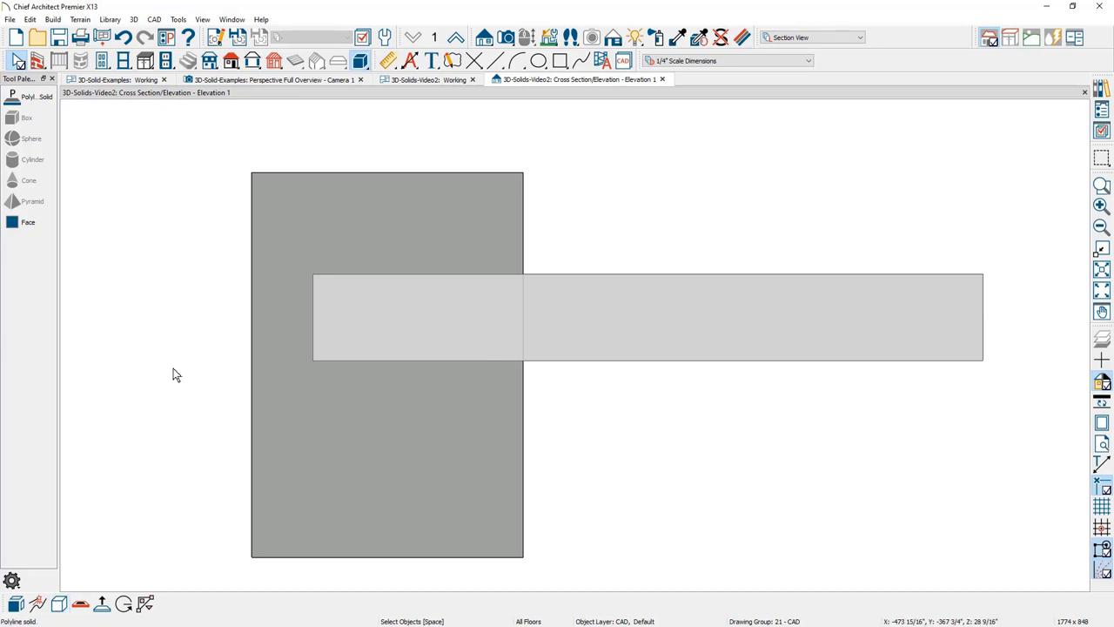
In the plan view, delete the small rectangular solid below the large one and the Elevation 1 camera.
left_click(396, 80)
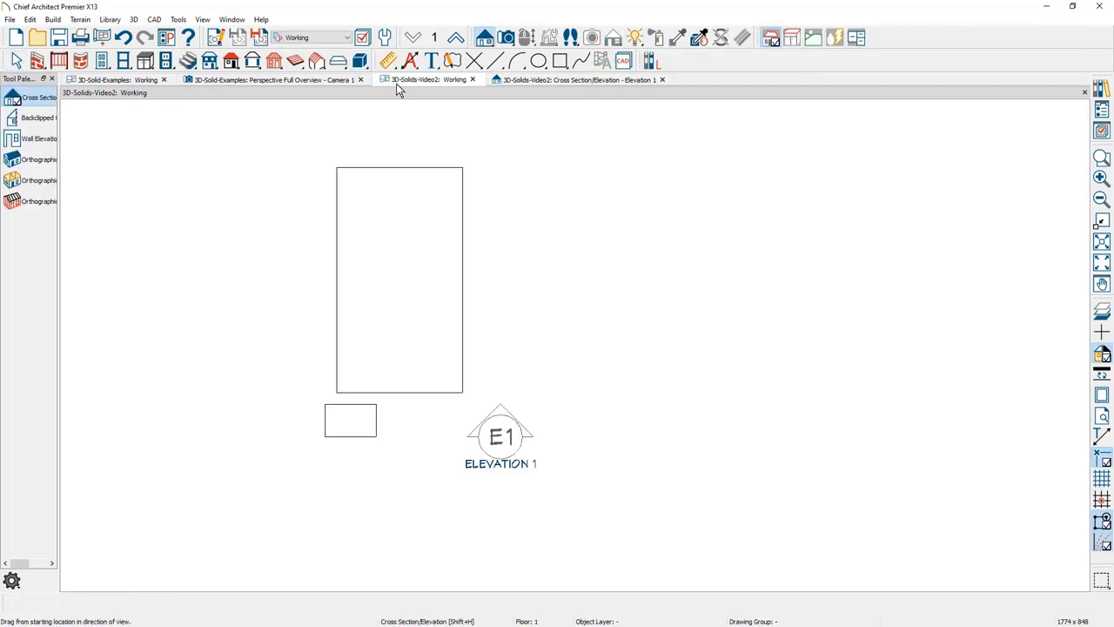
left_click(360, 426)
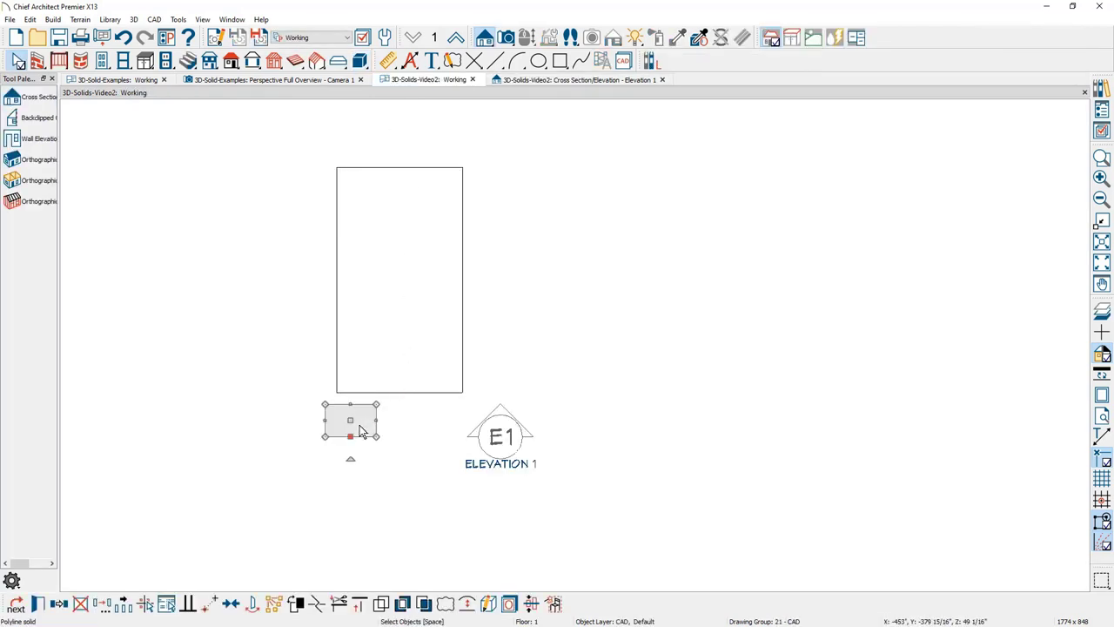
key("Delete")
left_click(513, 442)
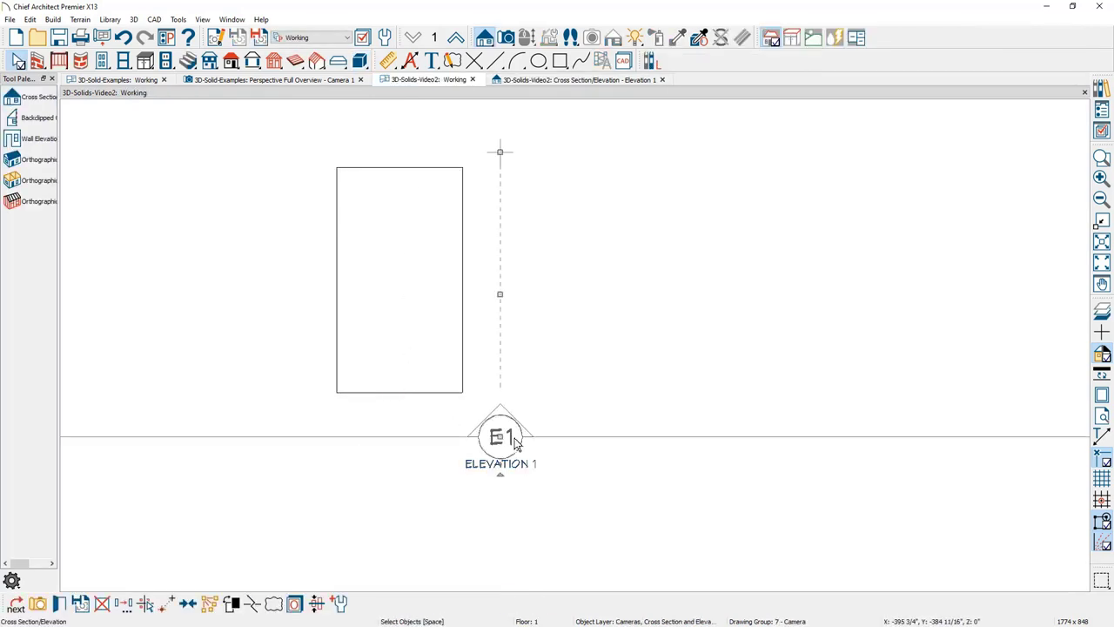
key("Delete")
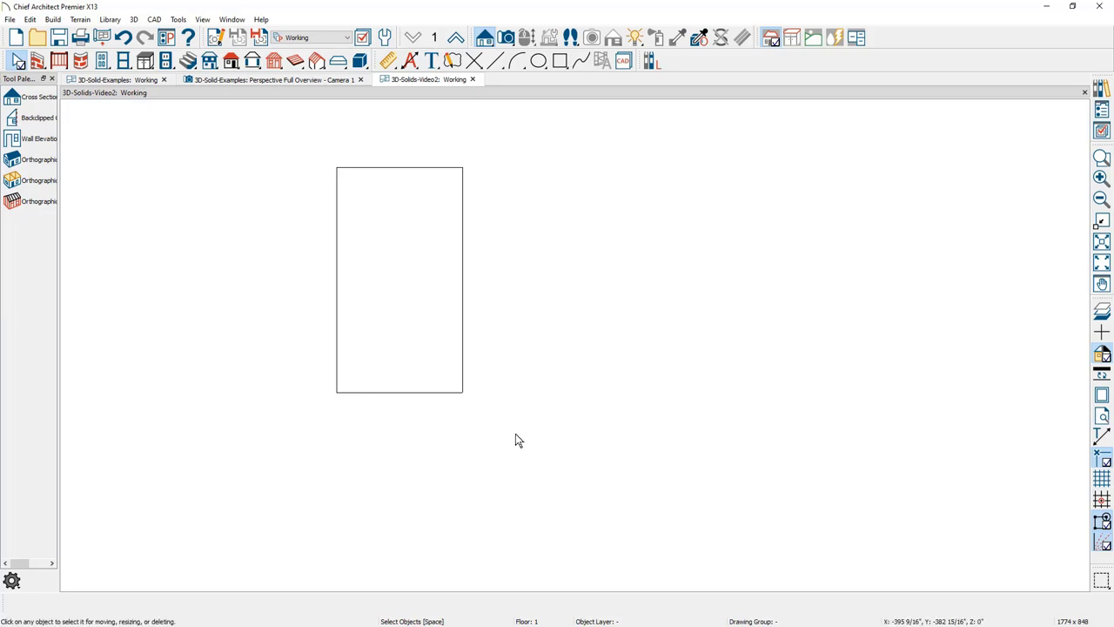
Draw a circle with a 3'-10 1/2" diameter spanning the two lower corners of the rectangular solid.
middle_click_drag(515, 434, 554, 320)
left_click(539, 60)
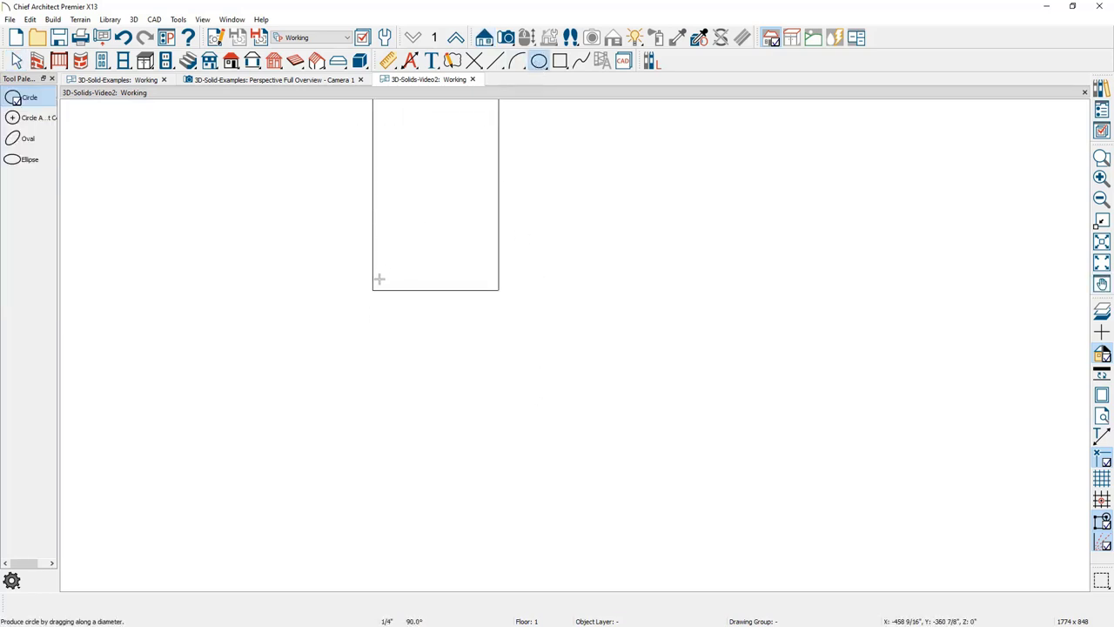
left_click_drag(373, 290, 498, 289)
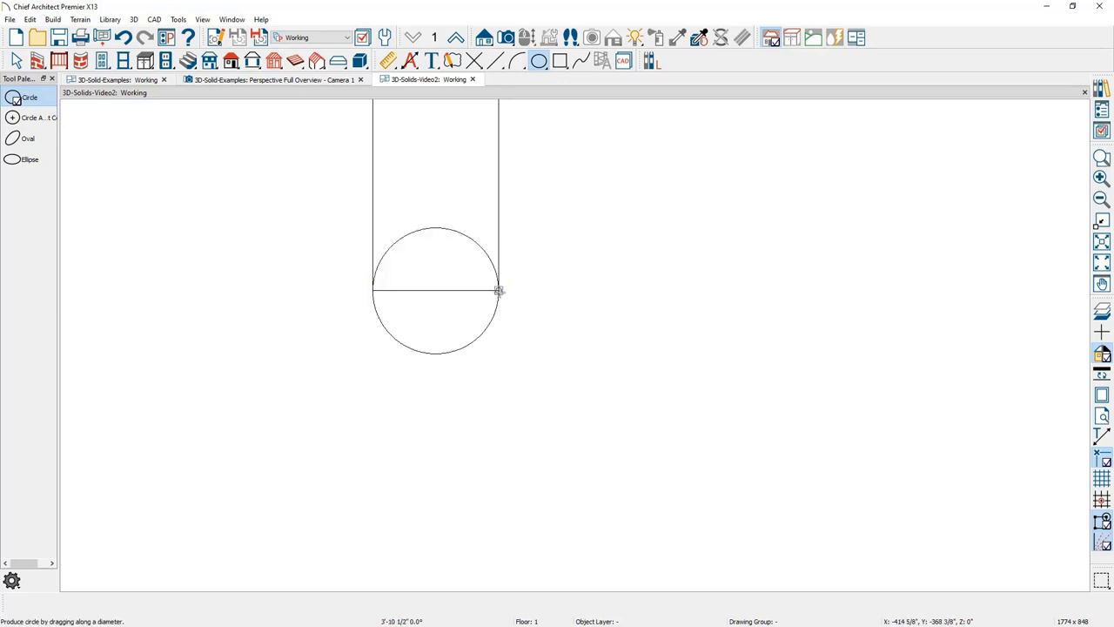
mouse_move(509, 338)
middle_mouse_down()
mouse_move(510, 386)
mouse_move(545, 419)
middle_mouse_up()
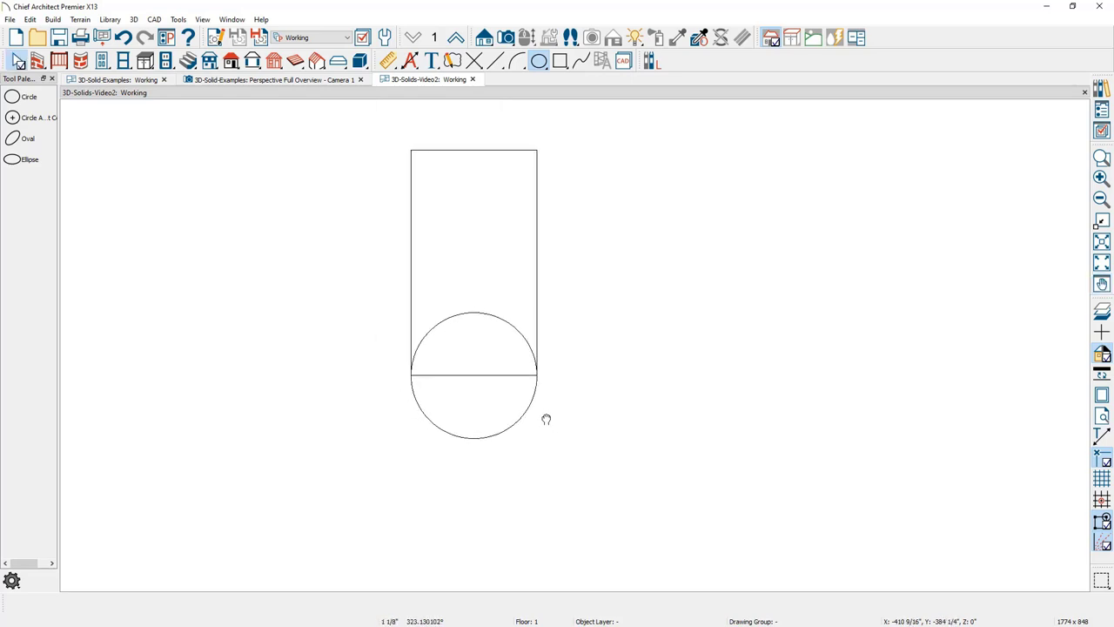
Convert the circle to a polyline solid on the default layer for that object type.
left_click(523, 423)
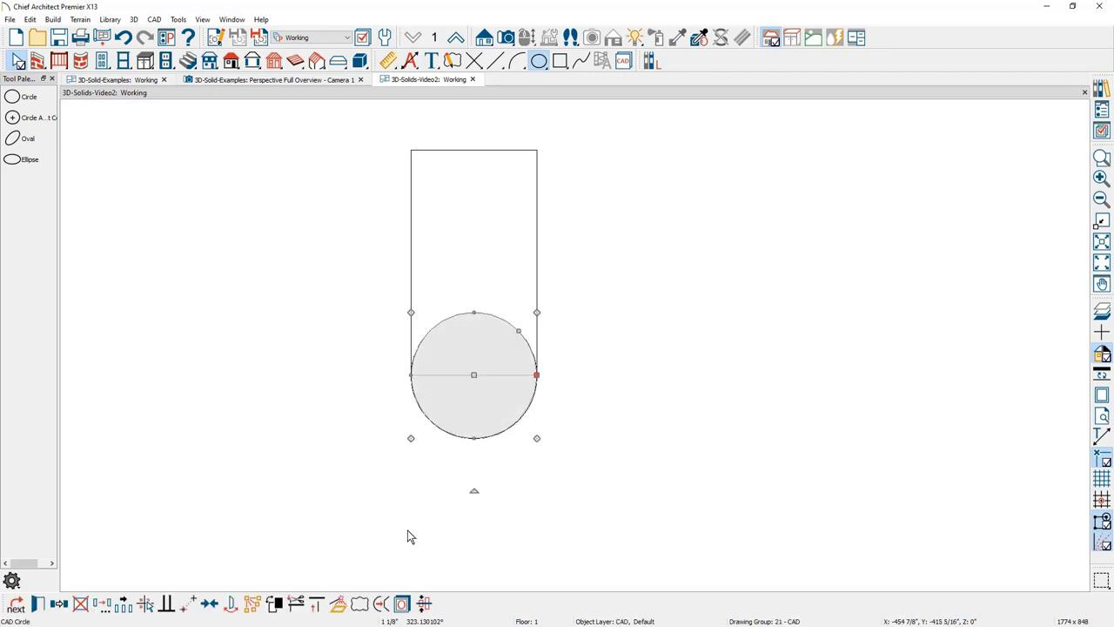
left_click(338, 603)
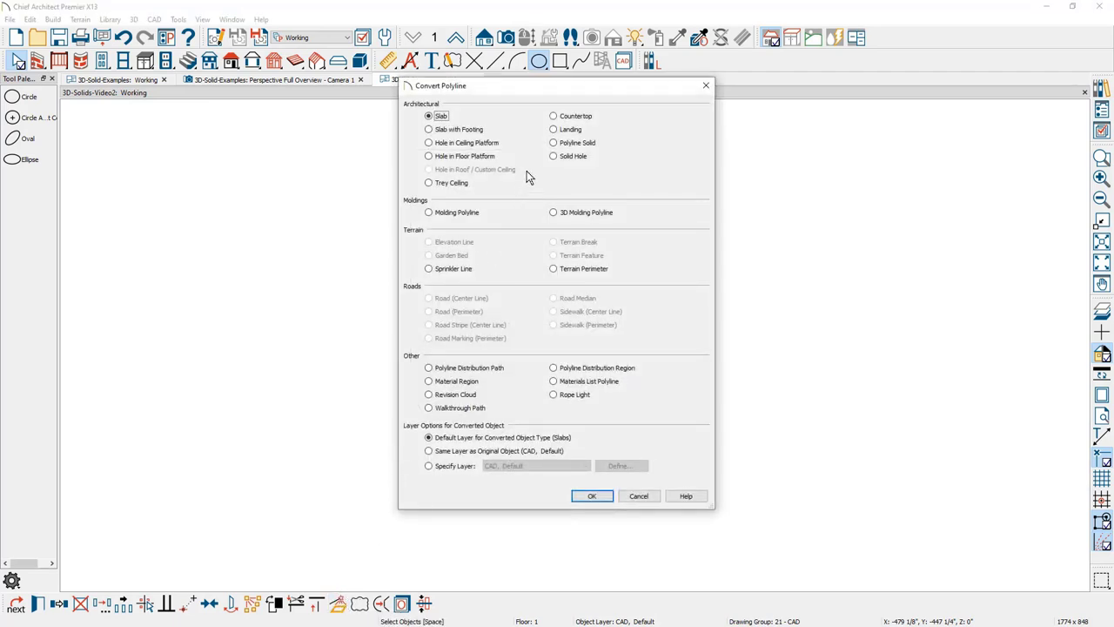
left_click(553, 143)
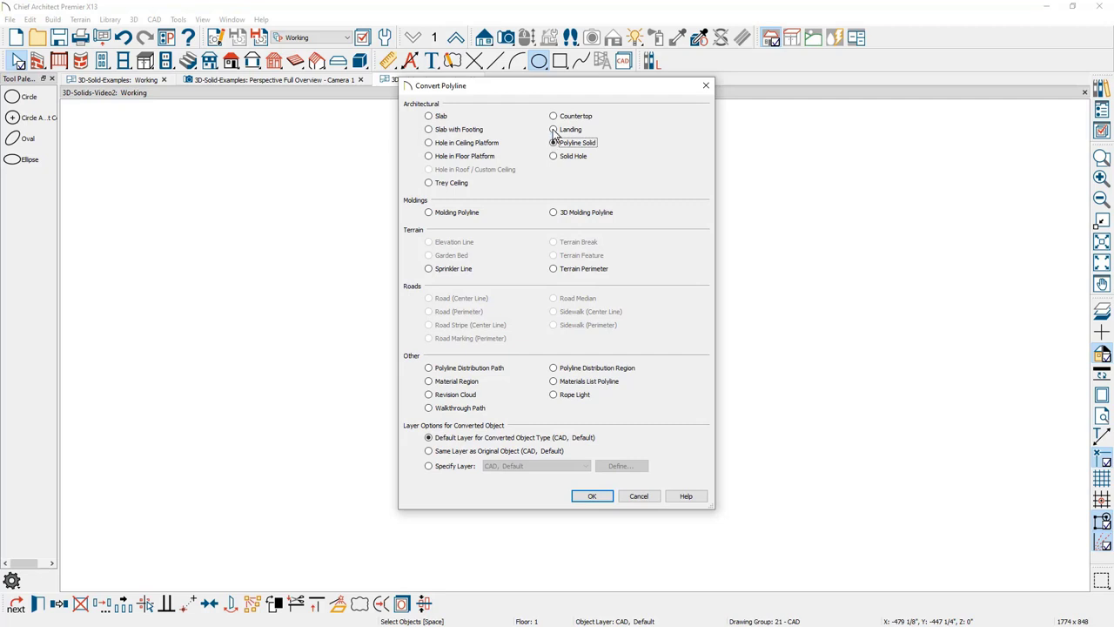
left_click_drag(562, 90, 754, 108)
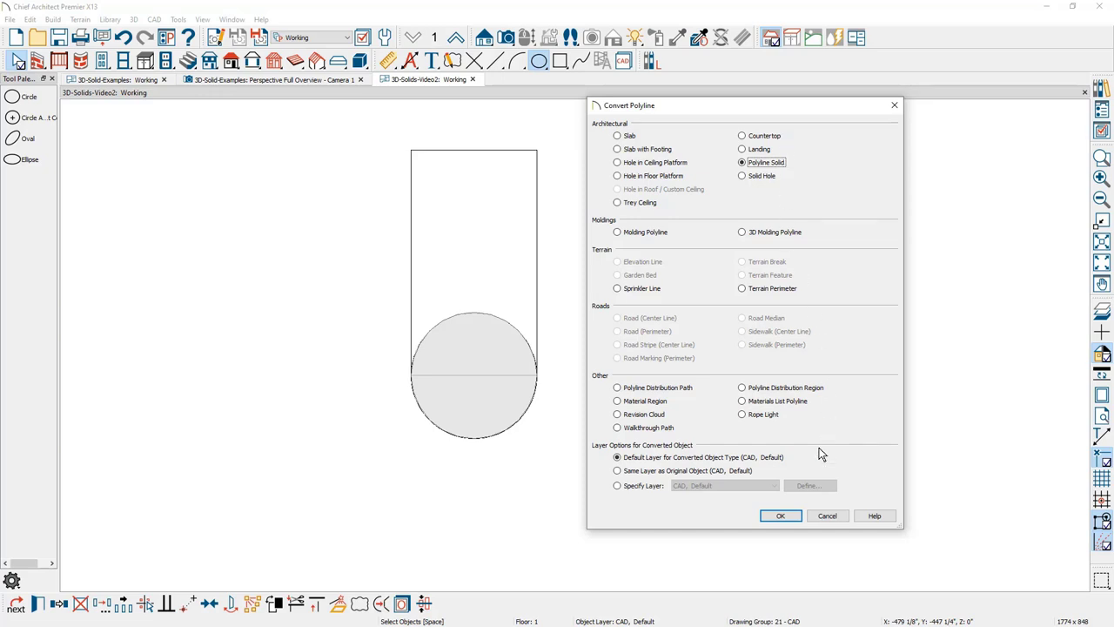
left_click(783, 515)
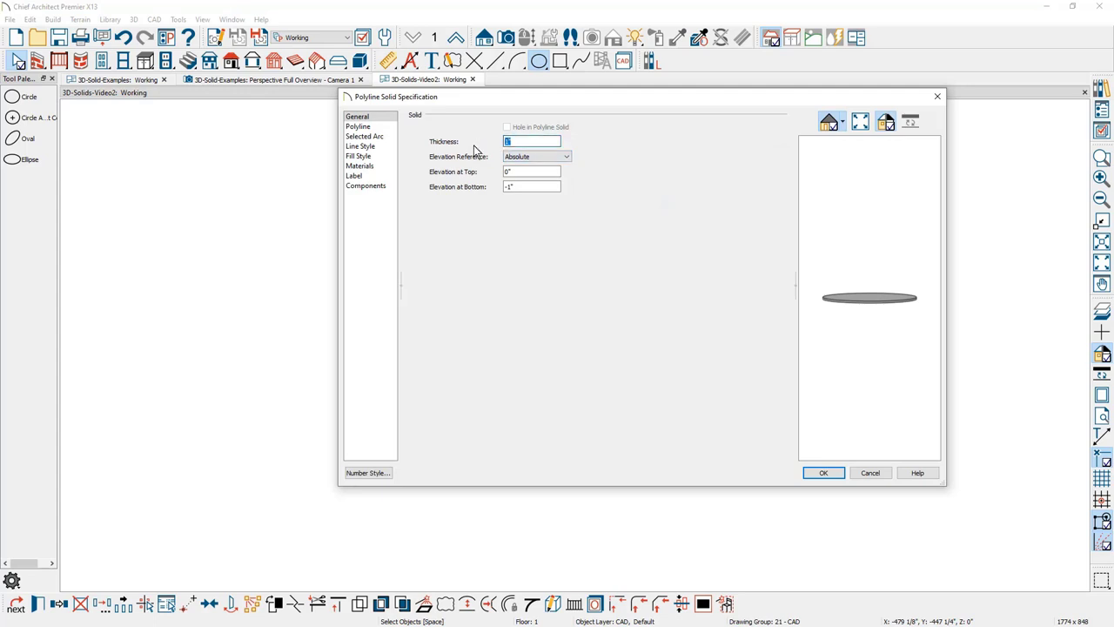
Set the circular solid's thickness to 6", its elevation reference to From Finished Floor, and its top height to 42".
type("6")
key("Tab")
key("Down")
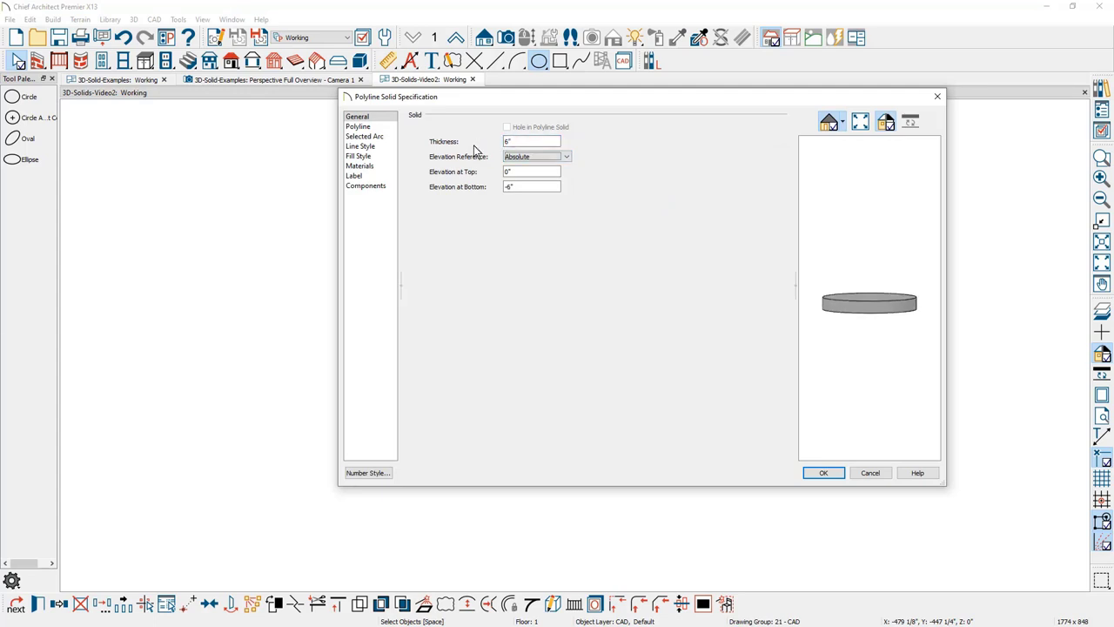
key("Down")
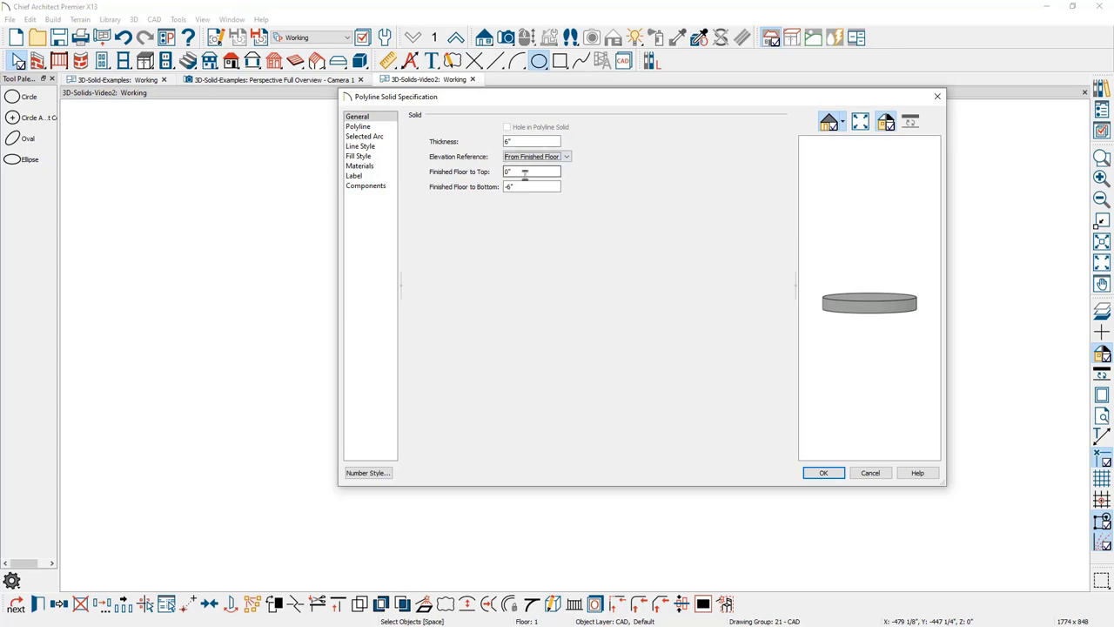
key("Tab")
type("42")
key("Tab")
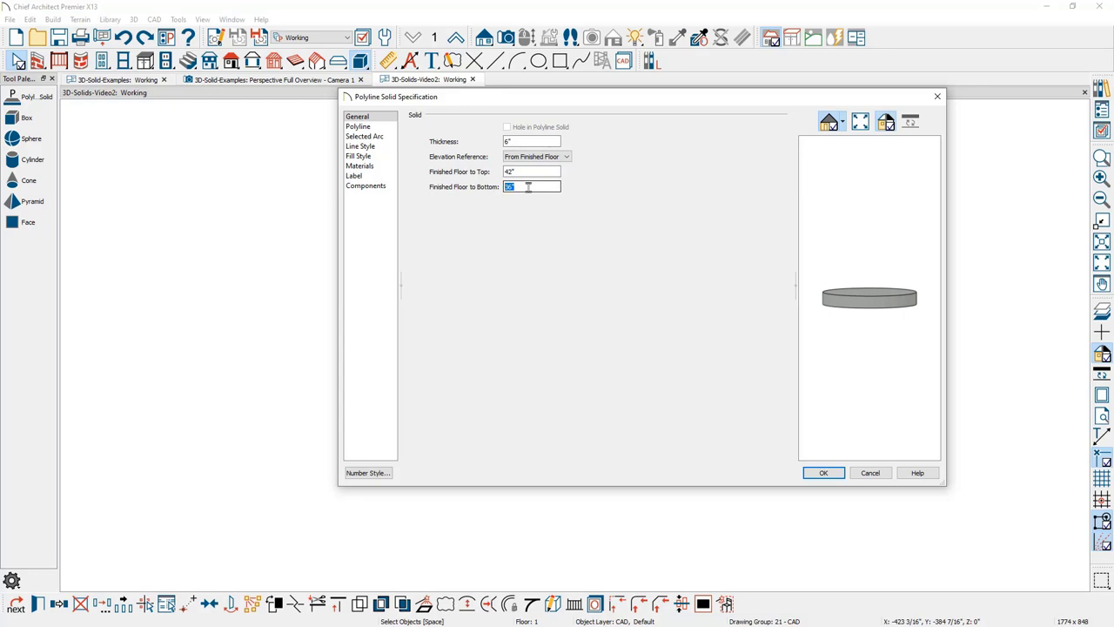
Set the circular solid's arc radius to 28", keeping its center locked.
left_click(388, 137)
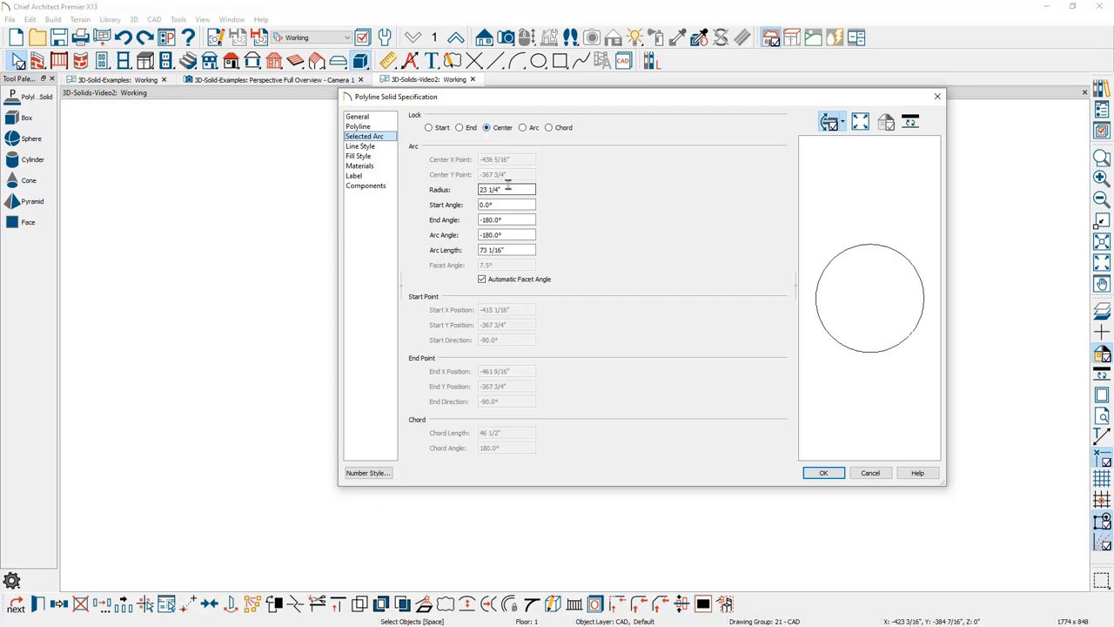
left_click_drag(512, 189, 472, 187)
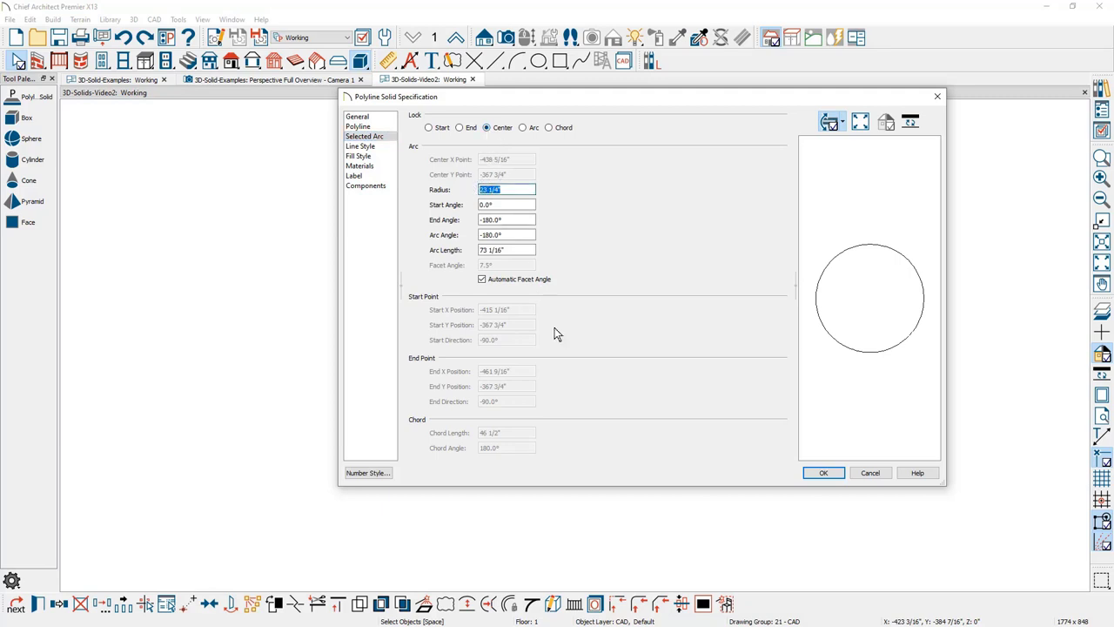
type("28")
left_click(823, 472)
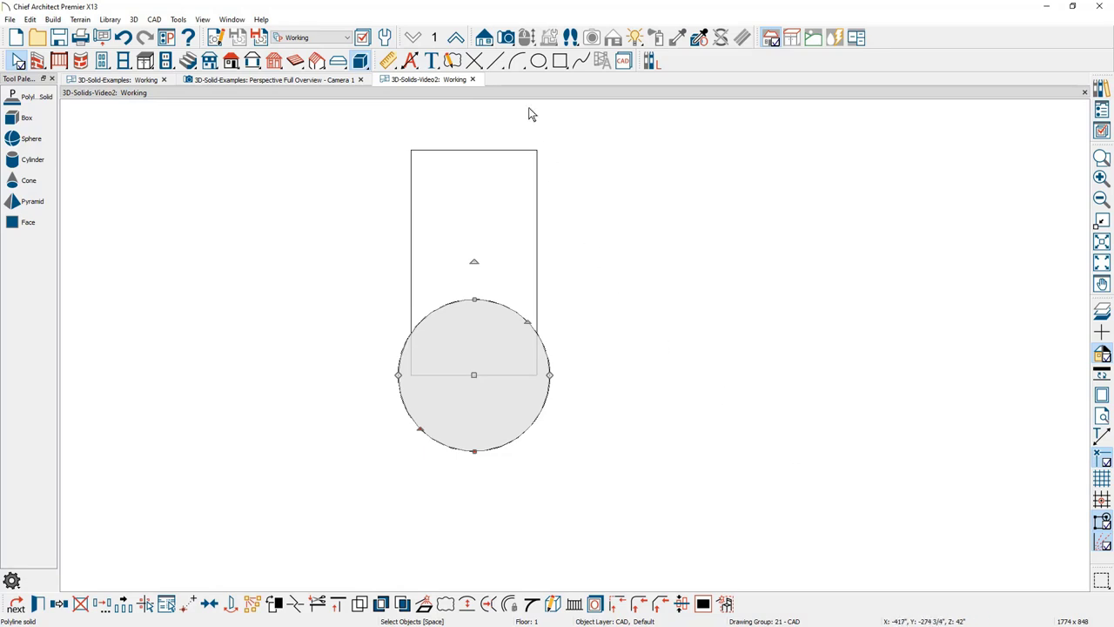
Create a perspective full overview of the model and orbit to look at both overlapping solids from an angle.
left_click(505, 43)
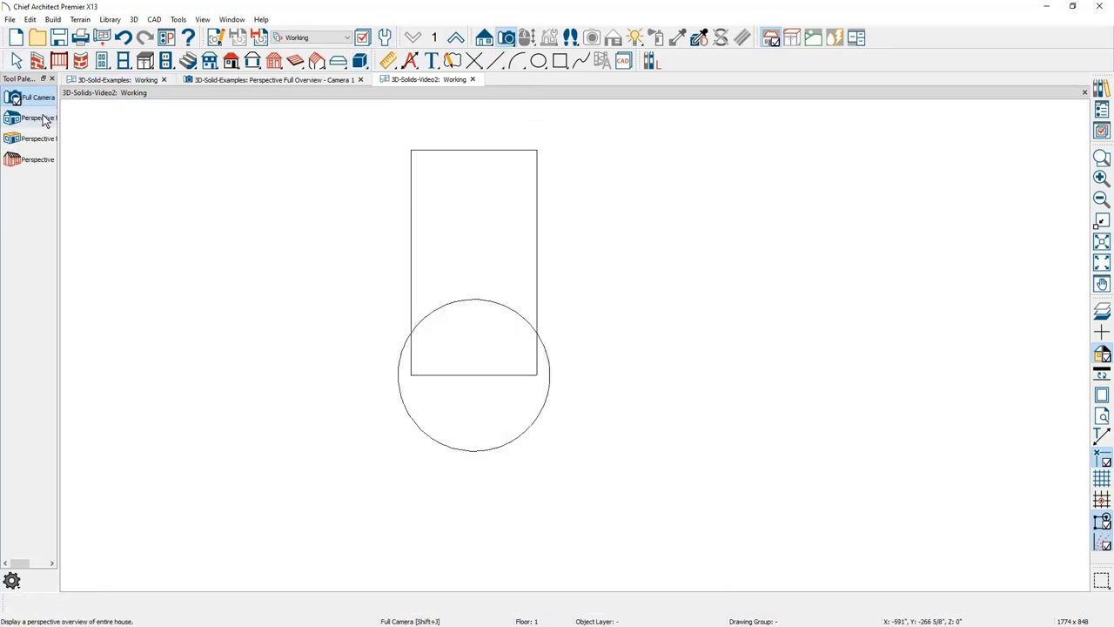
left_click(37, 116)
left_click_drag(560, 370, 679, 449)
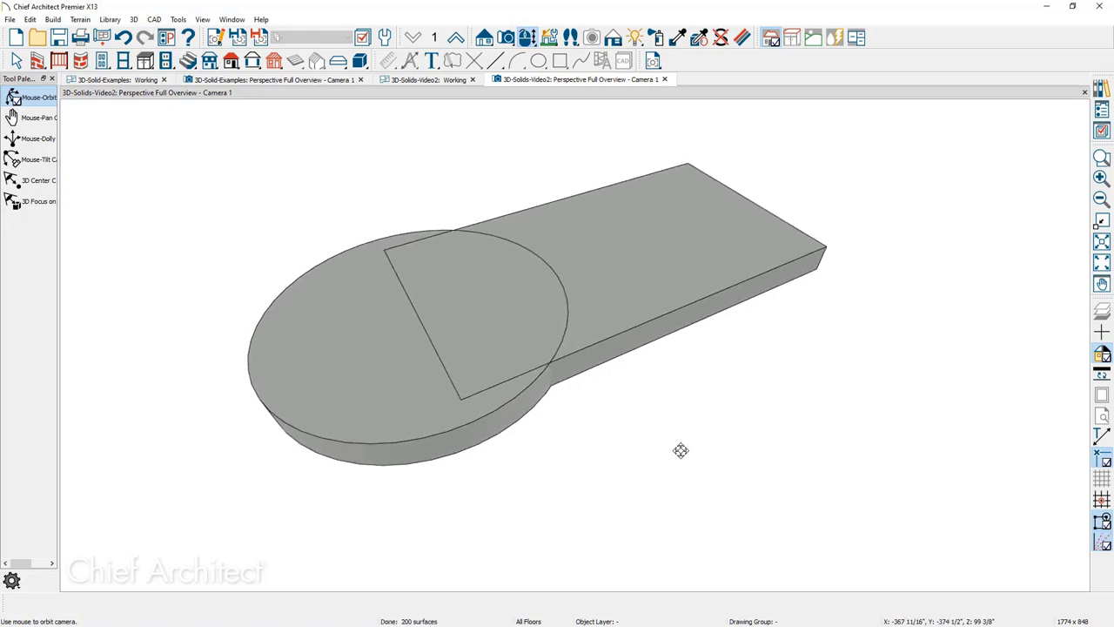
Subtract the circular solid from the rectangular solid, and undo the subtraction.
left_click(641, 315)
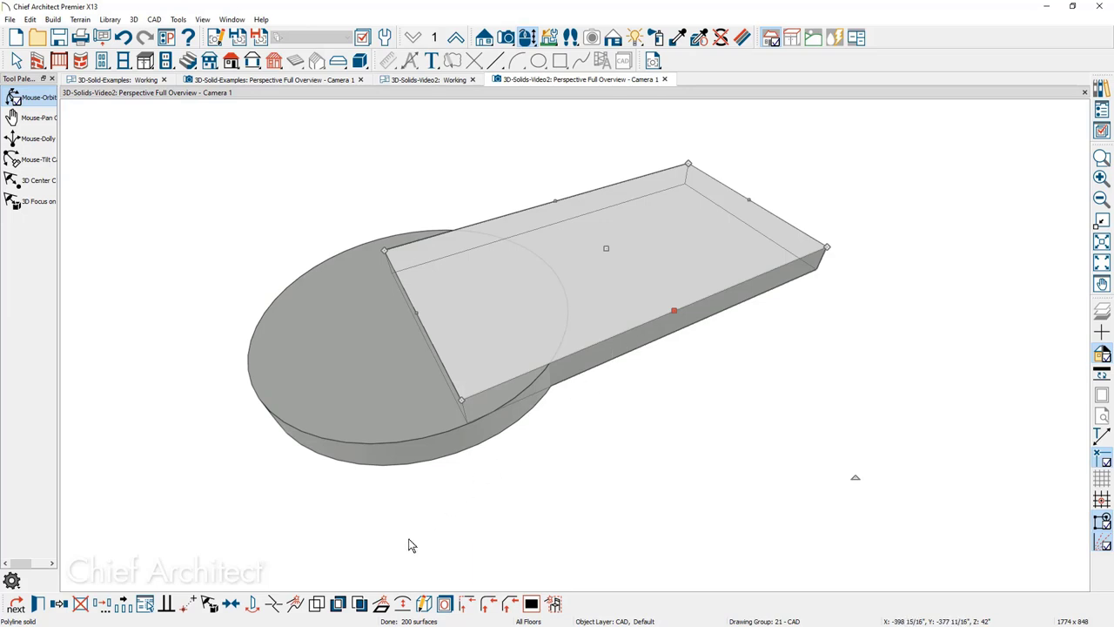
left_click(360, 606)
left_click(377, 422)
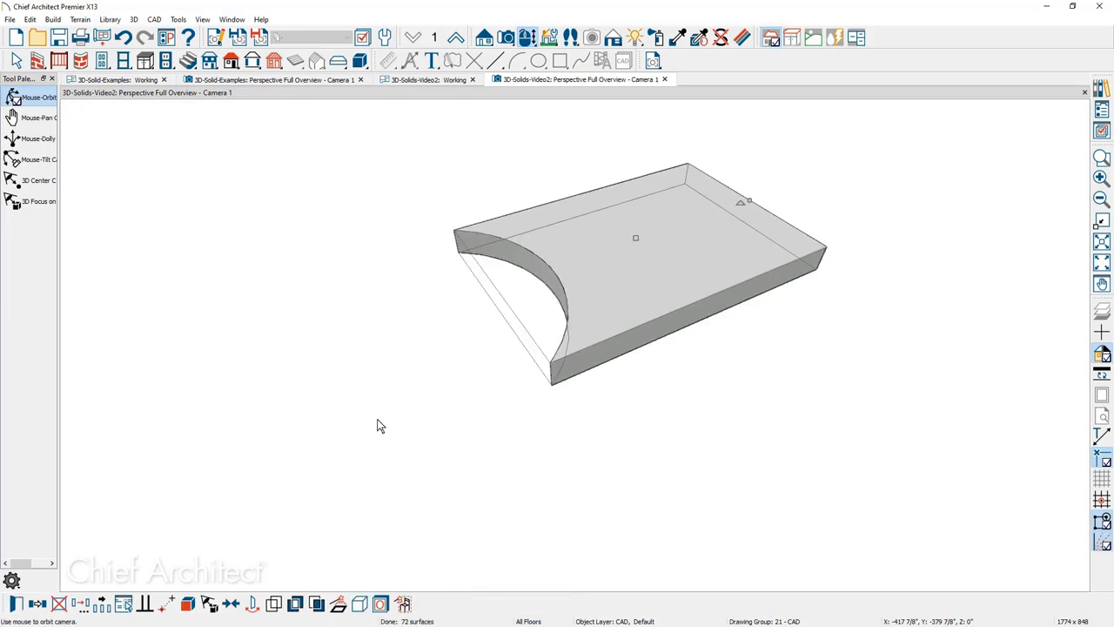
key("ctrl+z")
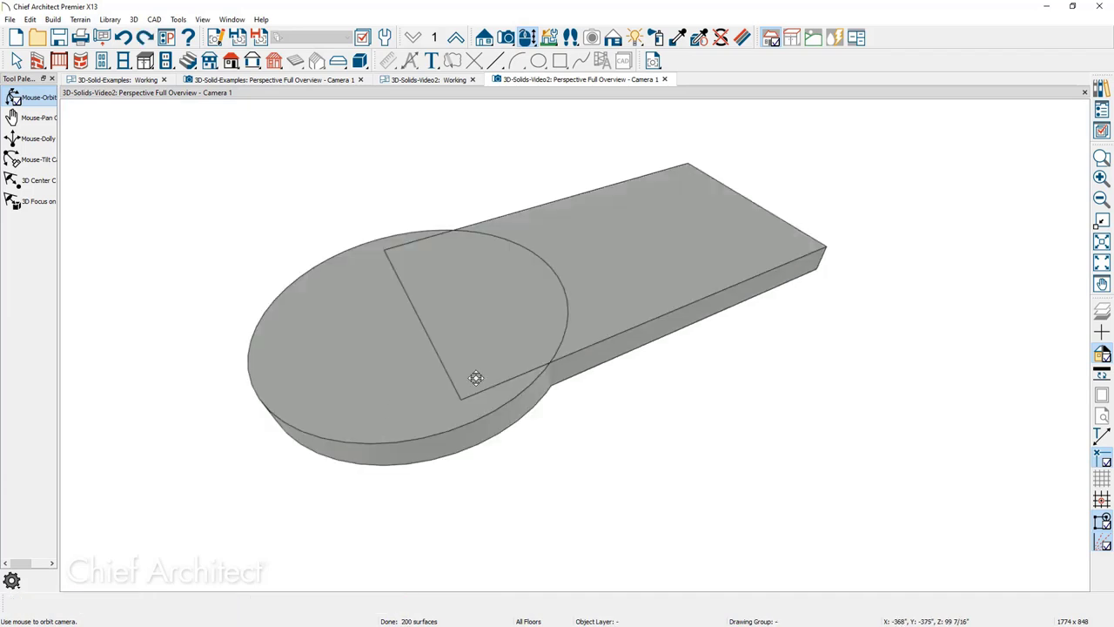
Intersect the rectangular solid with the circular solid, and undo the intersection.
left_click(622, 298)
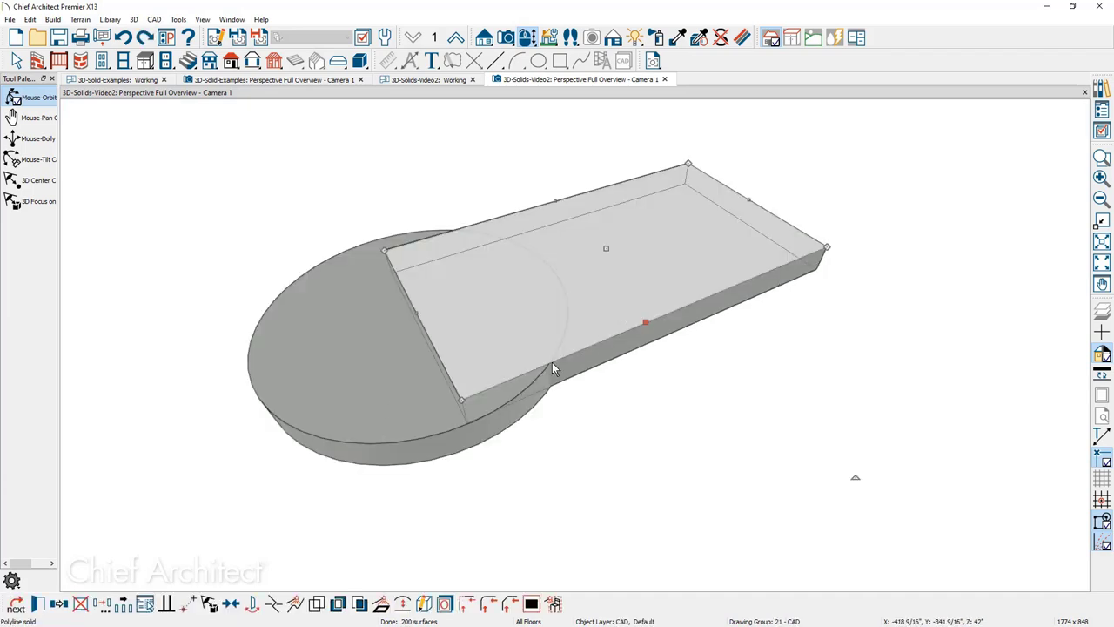
left_click(338, 603)
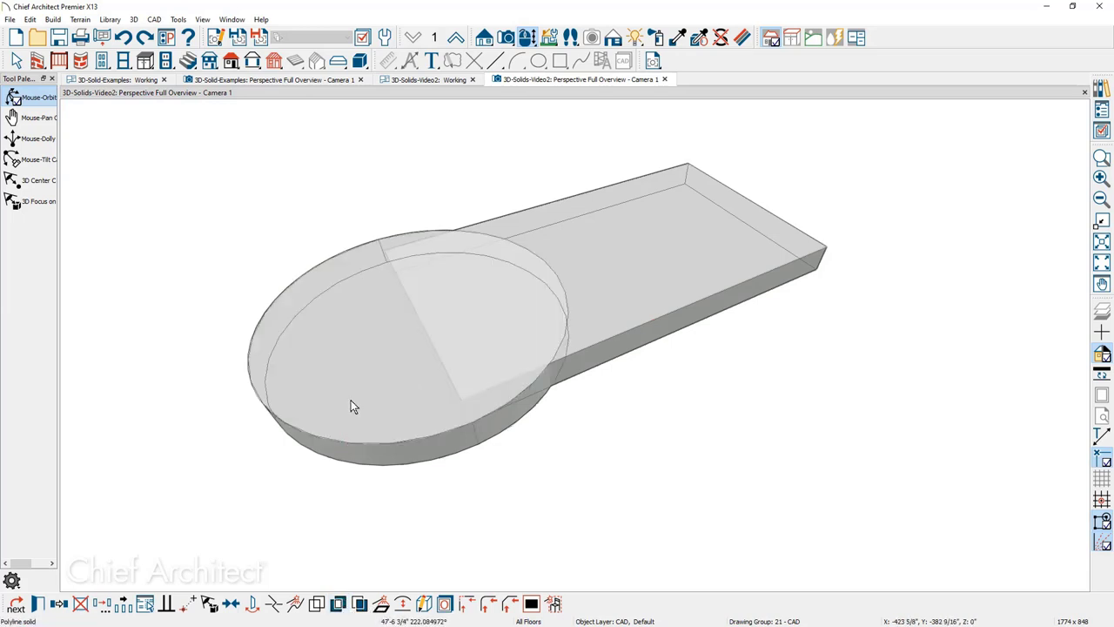
left_click(352, 403)
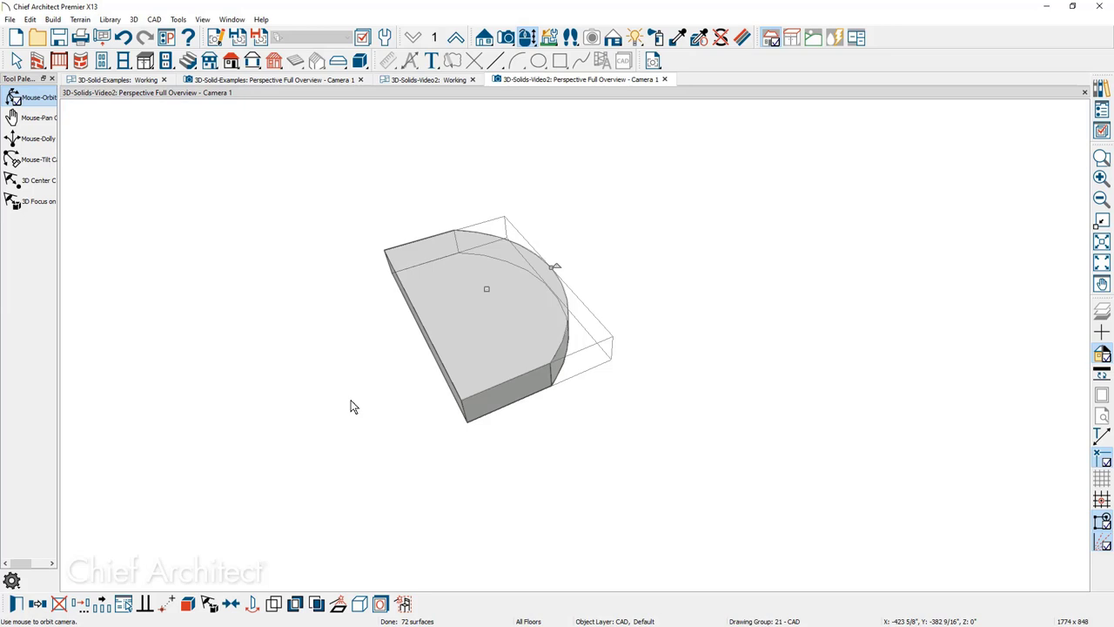
key("ctrl+z")
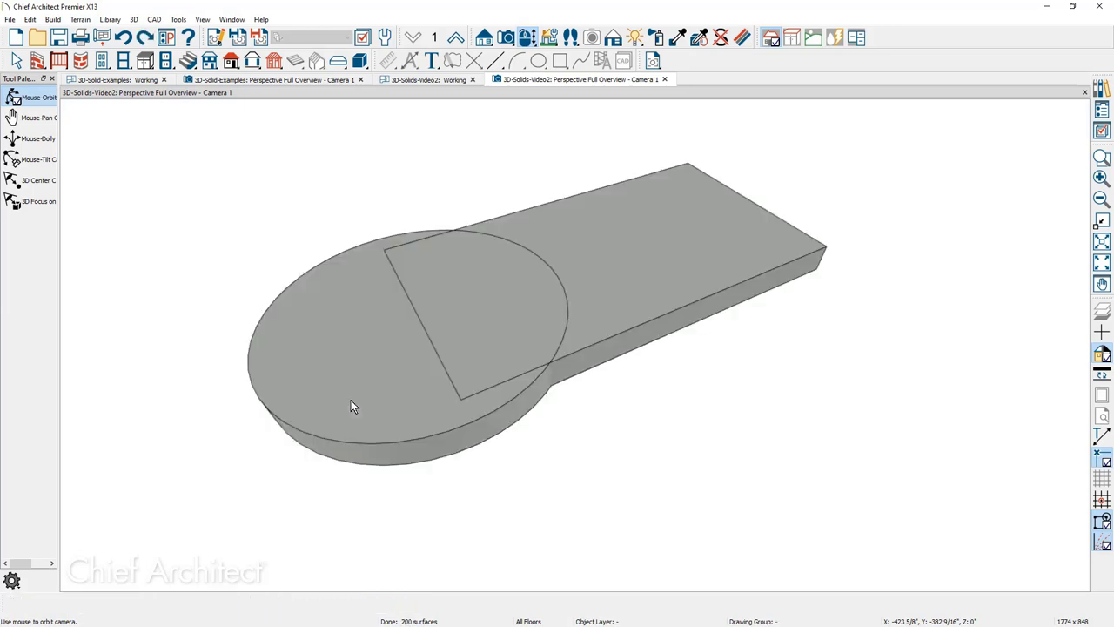
Merge the rectangular and circular solids into one countertop shape with a Union.
left_click(635, 276)
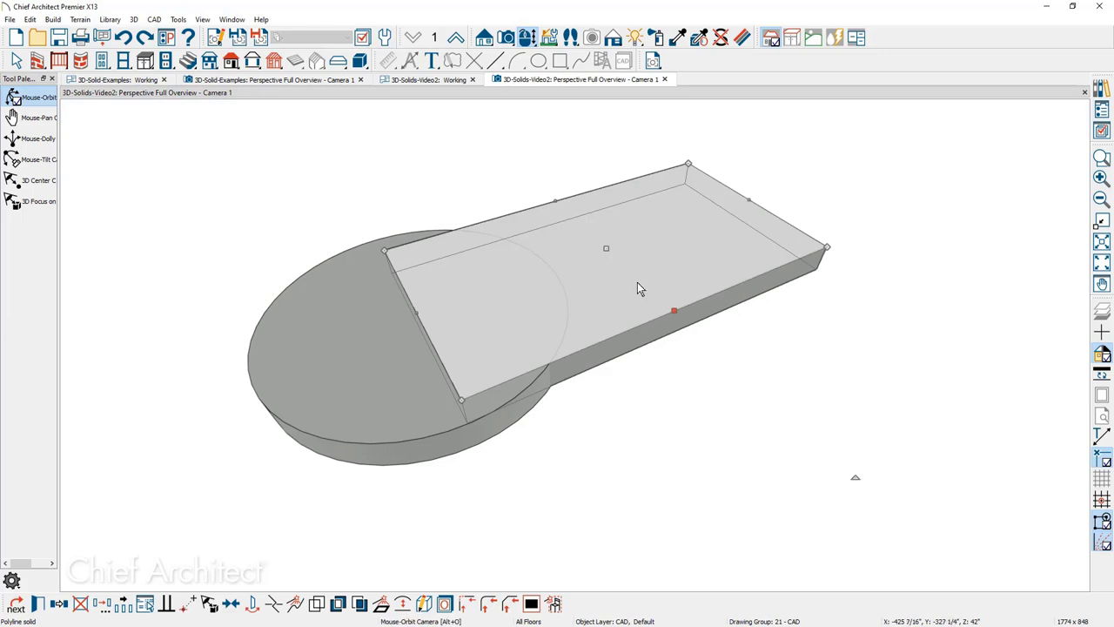
left_click(317, 603)
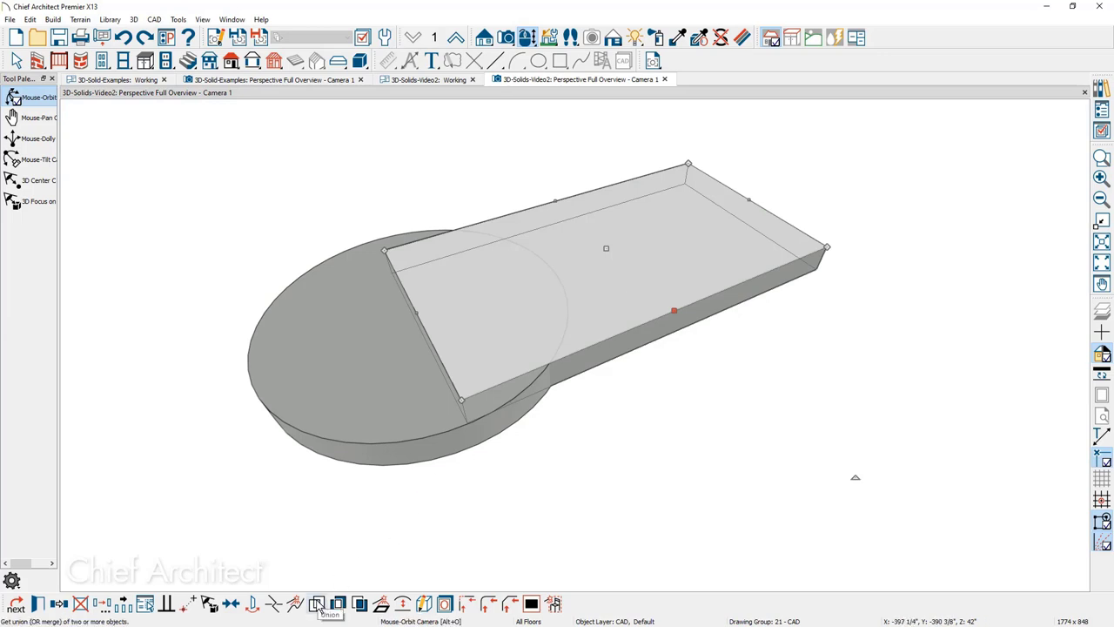
left_click(338, 384)
key("space")
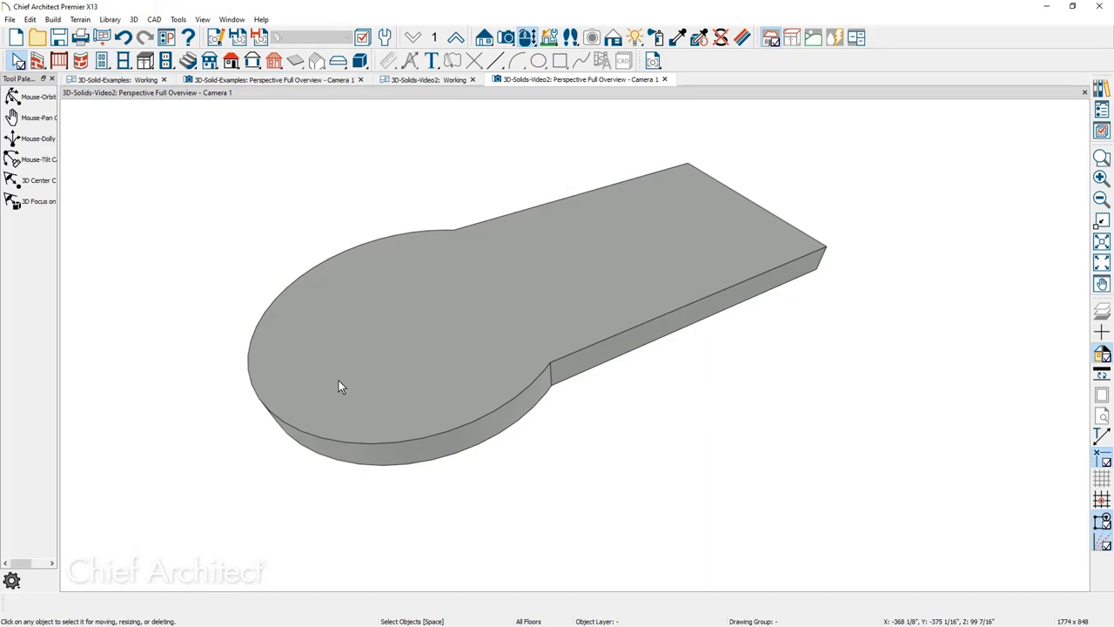
Copy the merged countertop solid and paste the copy in the same position.
left_click(340, 386)
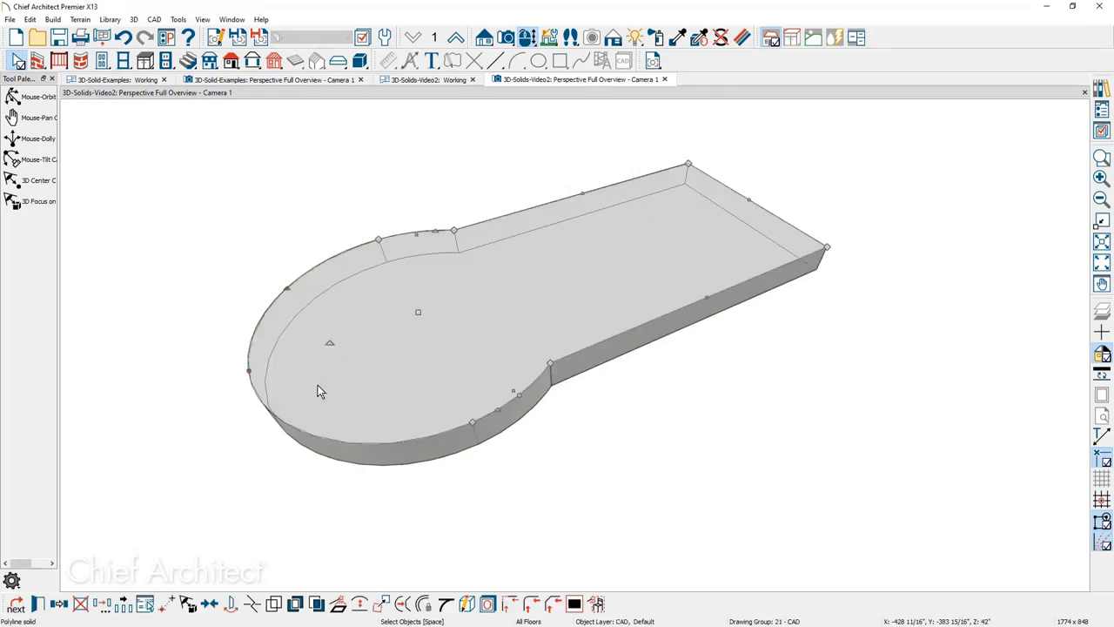
left_click(61, 607)
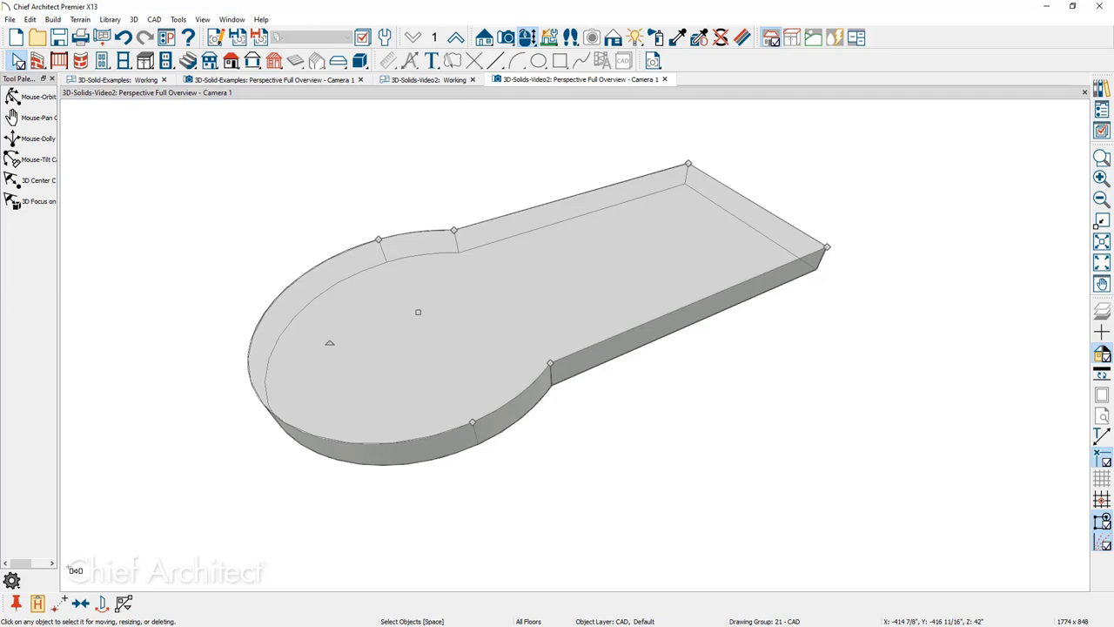
left_click(39, 602)
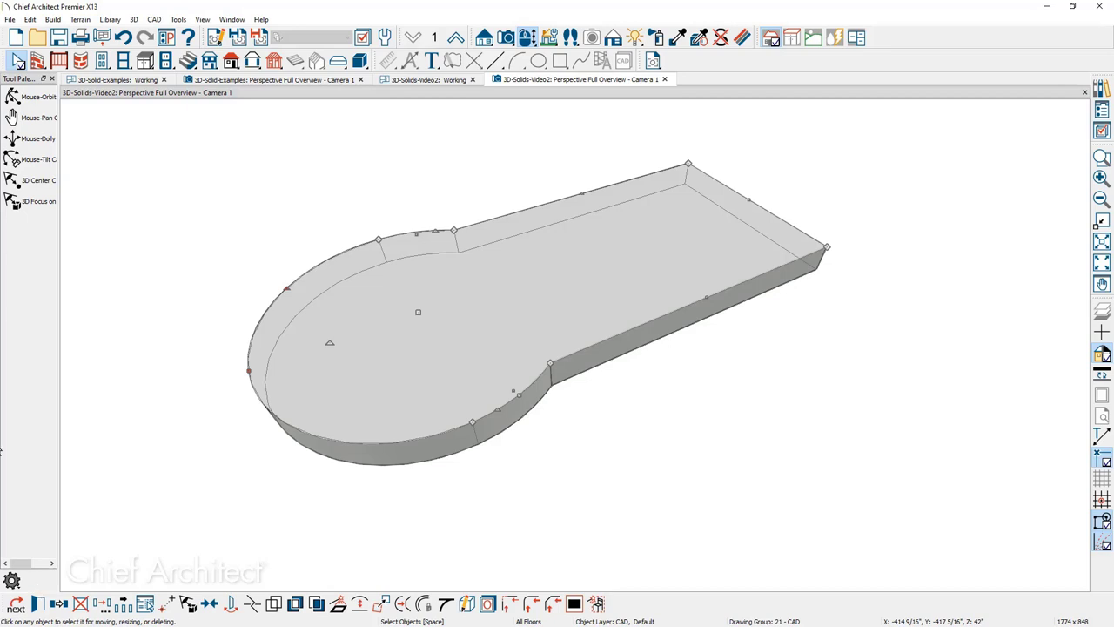
Set the concentric edit jump to 12" in the editing behavior preferences.
left_click(30, 19)
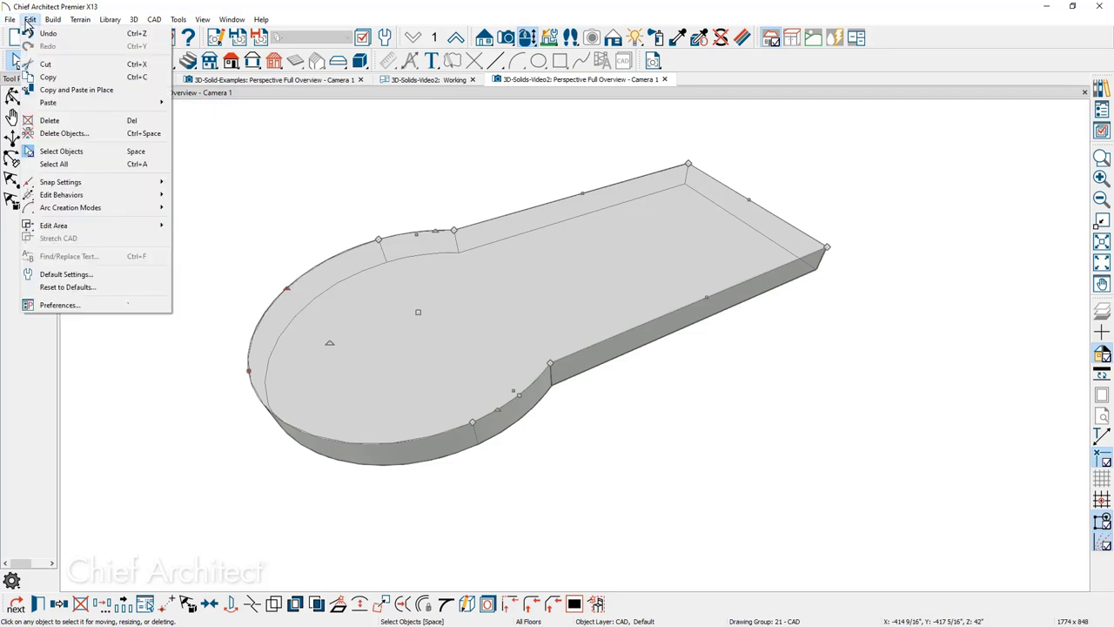
left_click(103, 305)
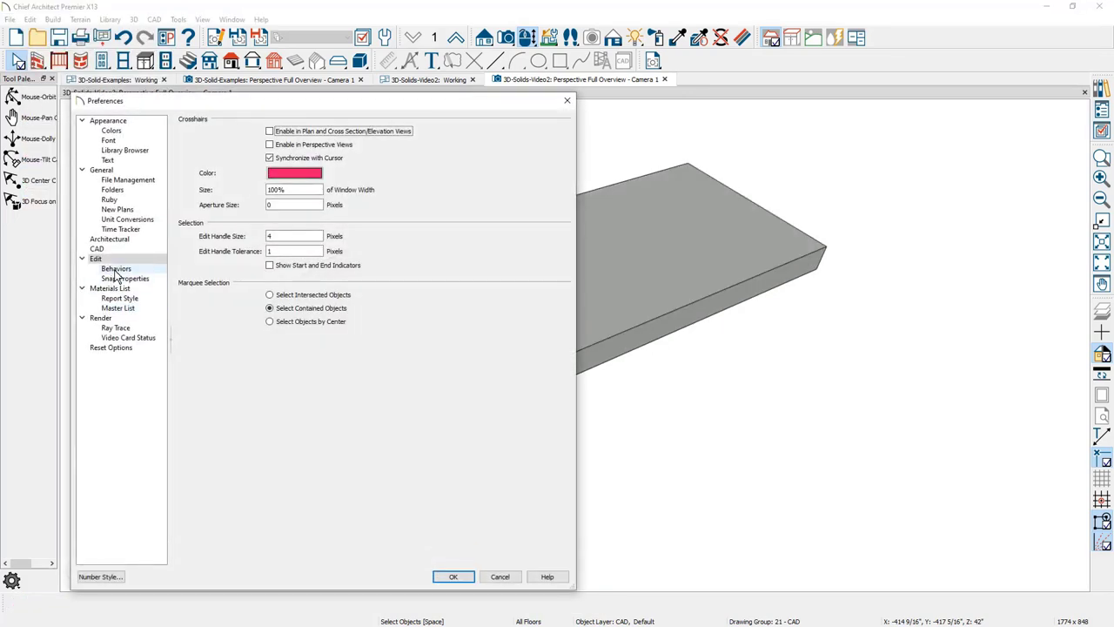
left_click(116, 270)
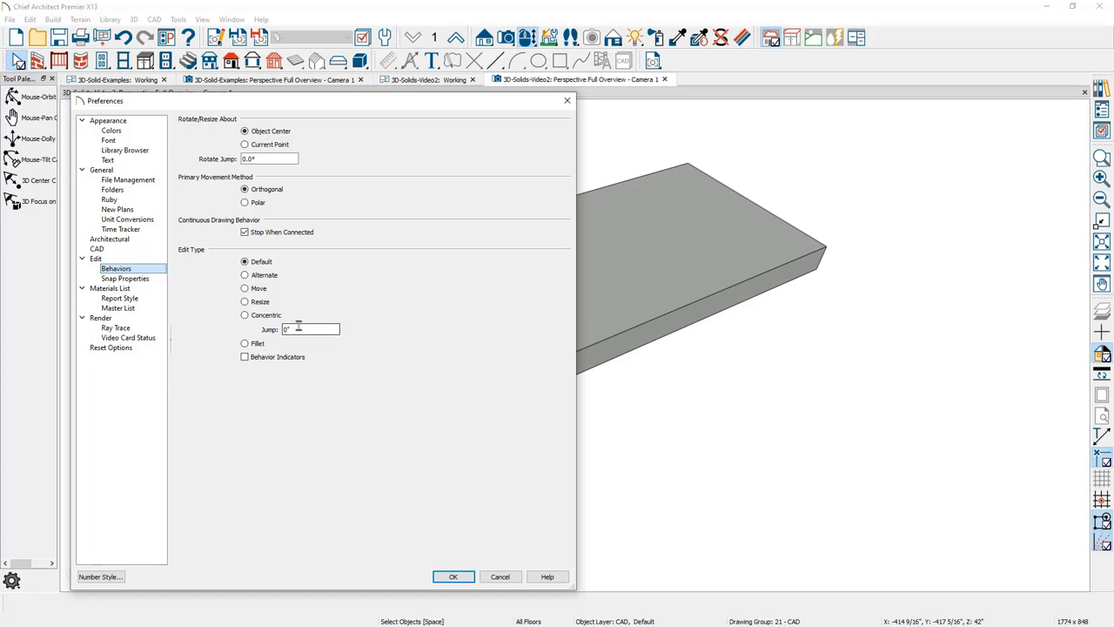
left_click_drag(298, 329, 275, 325)
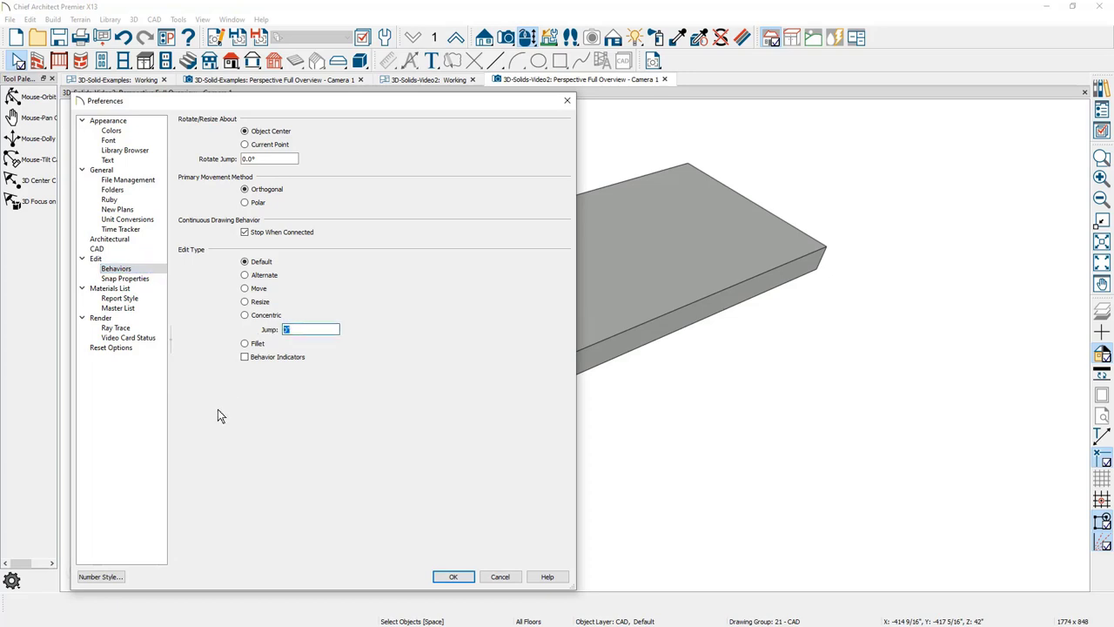
type("12")
left_click(452, 576)
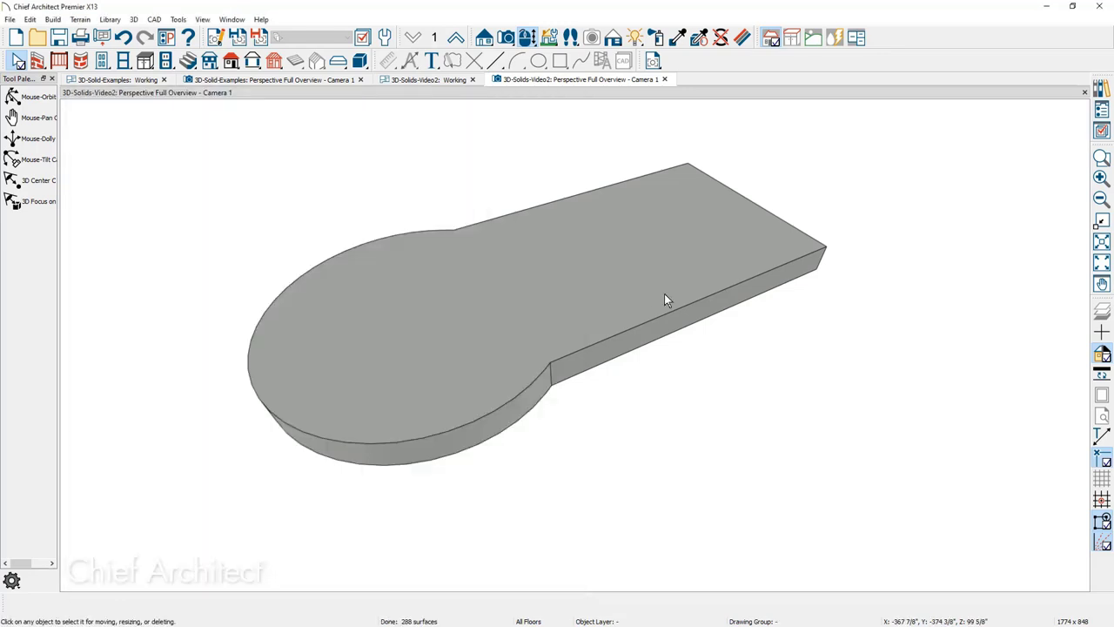
Resize the copied countertop solid concentrically inward by 12".
left_click(664, 298)
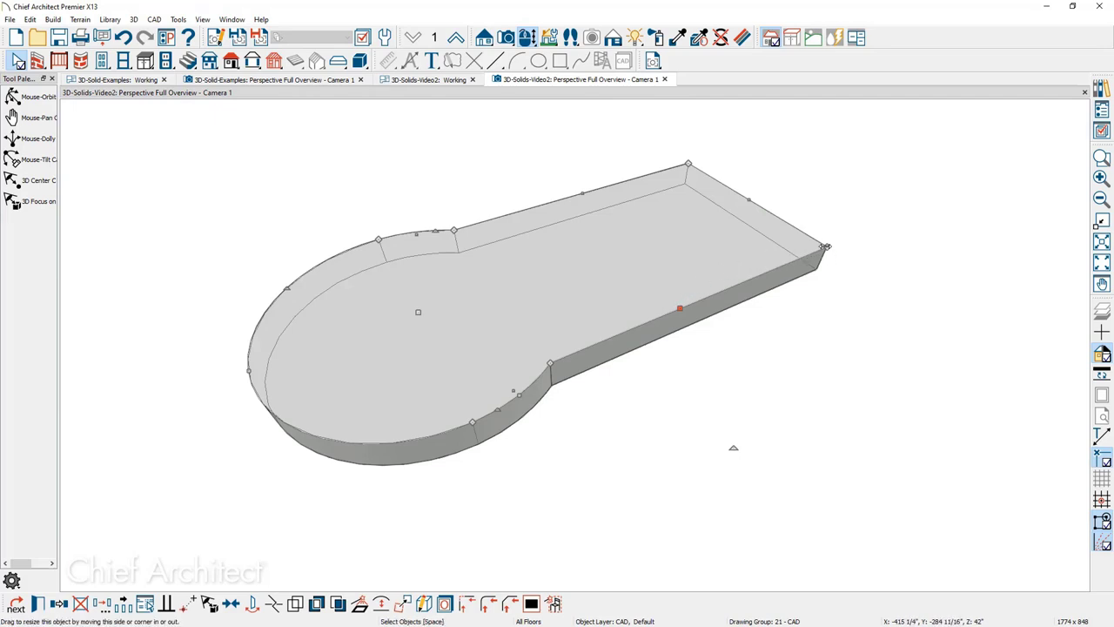
left_click_drag(826, 246, 770, 241)
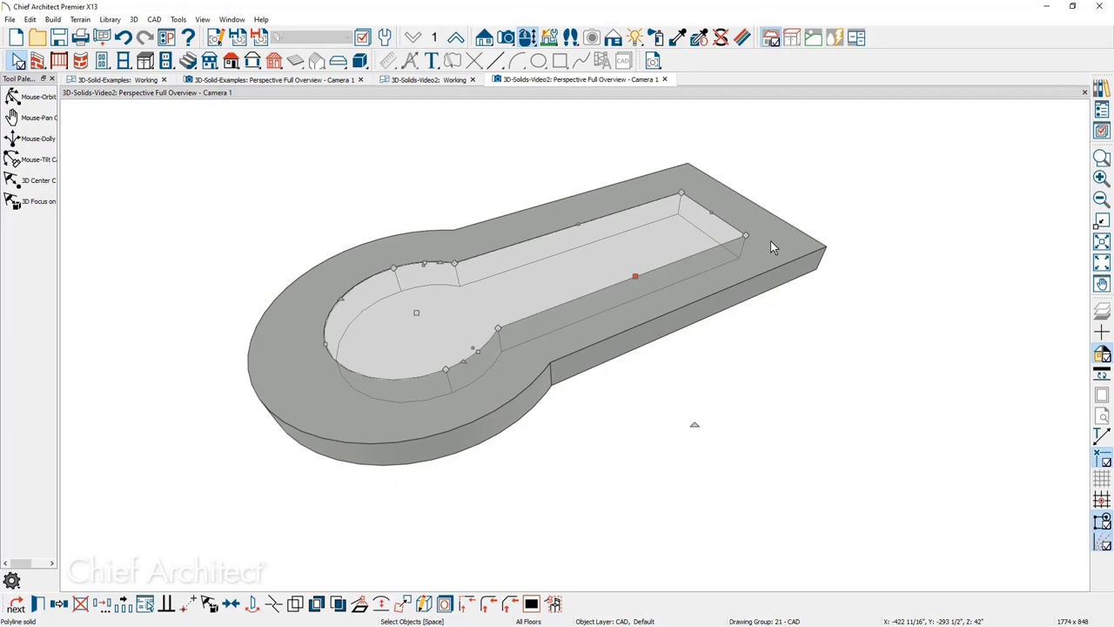
Subtract the smaller inner solid from the outer countertop solid, and clear the selection.
left_click(417, 422)
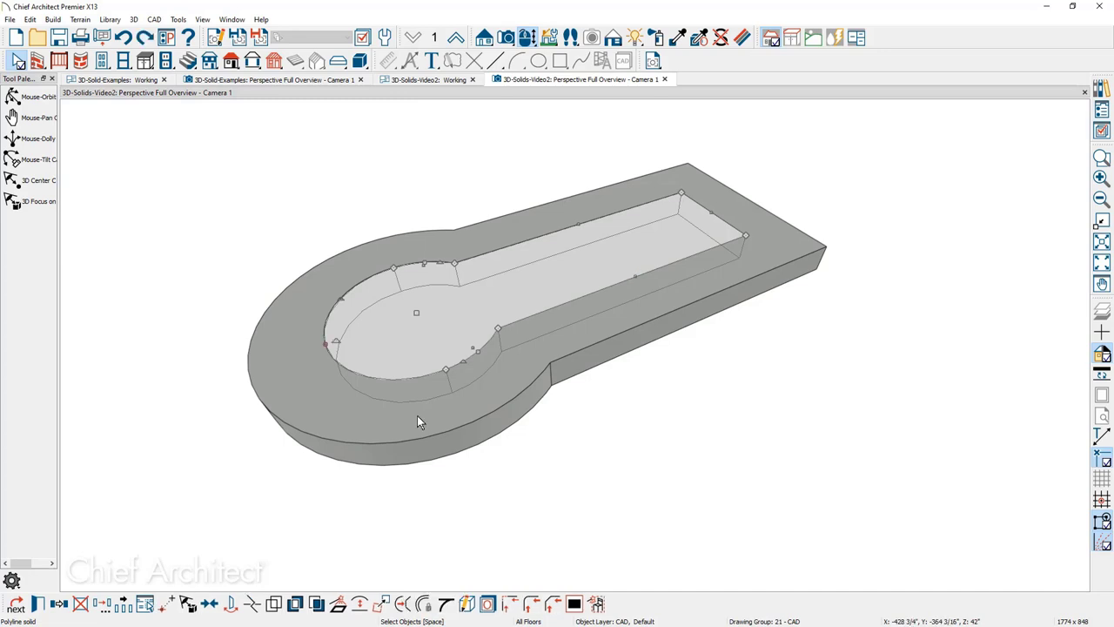
key("Delete")
left_click(551, 330)
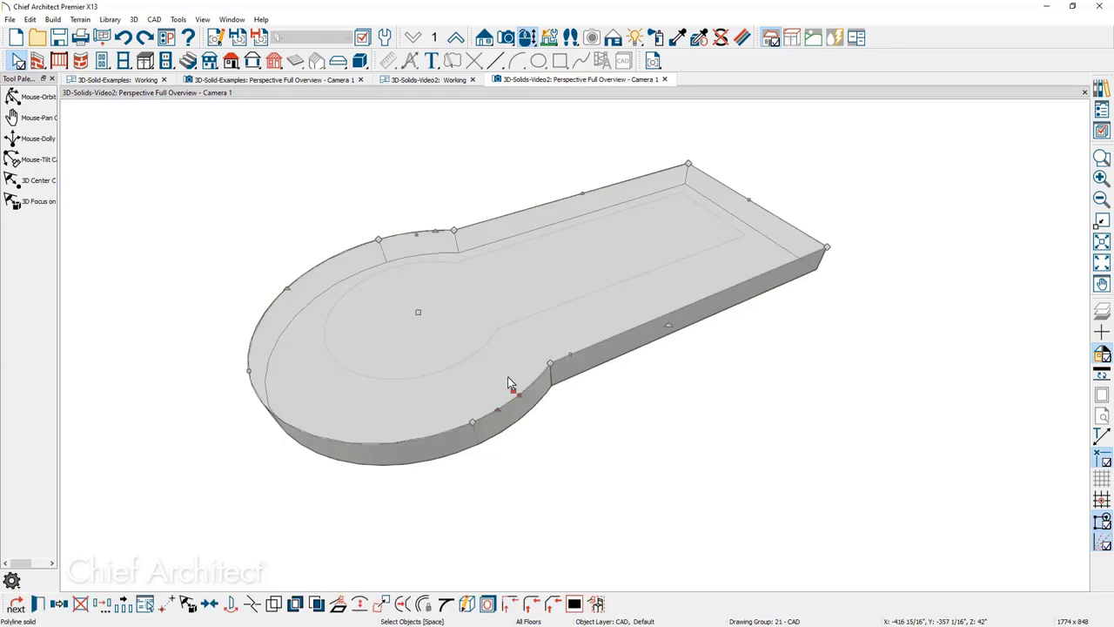
left_click(318, 603)
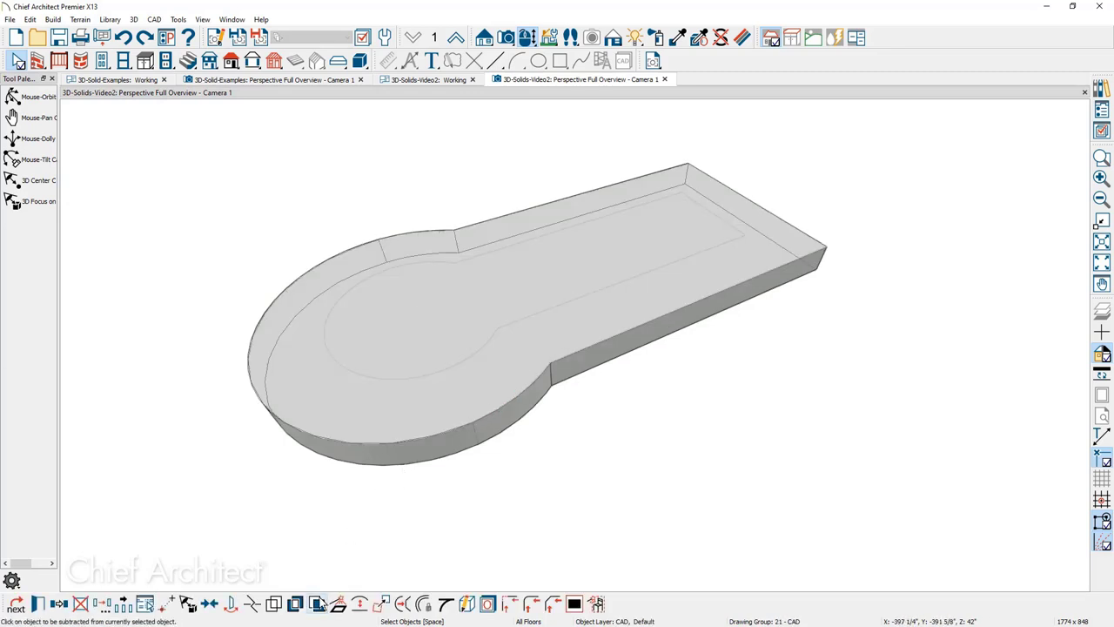
left_click(407, 340)
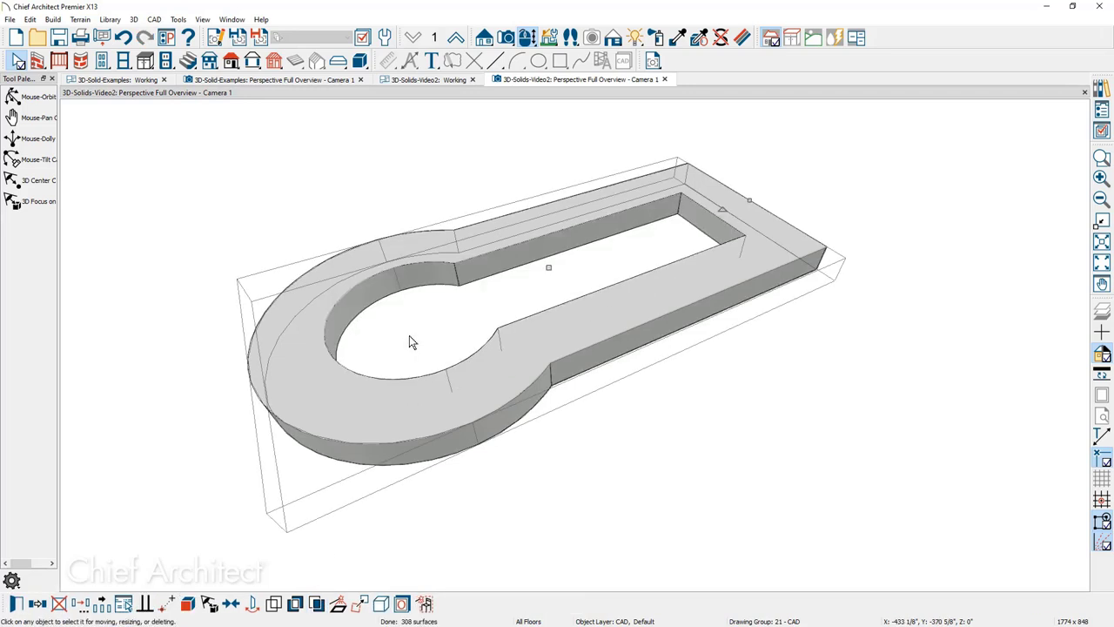
key("Escape")
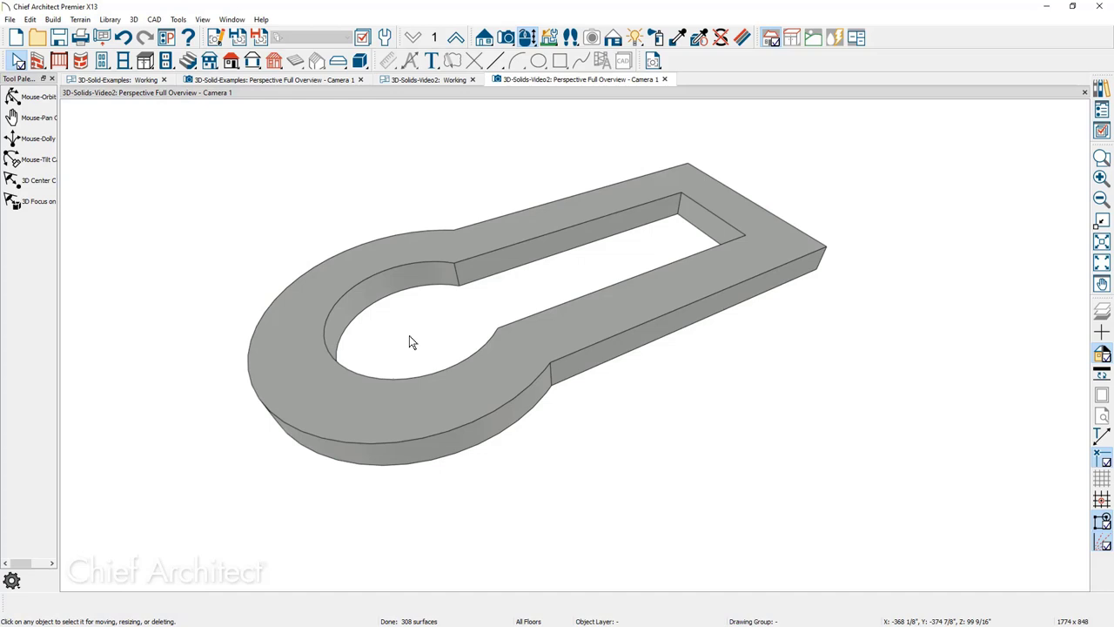
Copy the inner cutout of the countertop and paste the copy in the same position.
middle_click_drag(580, 340, 532, 457)
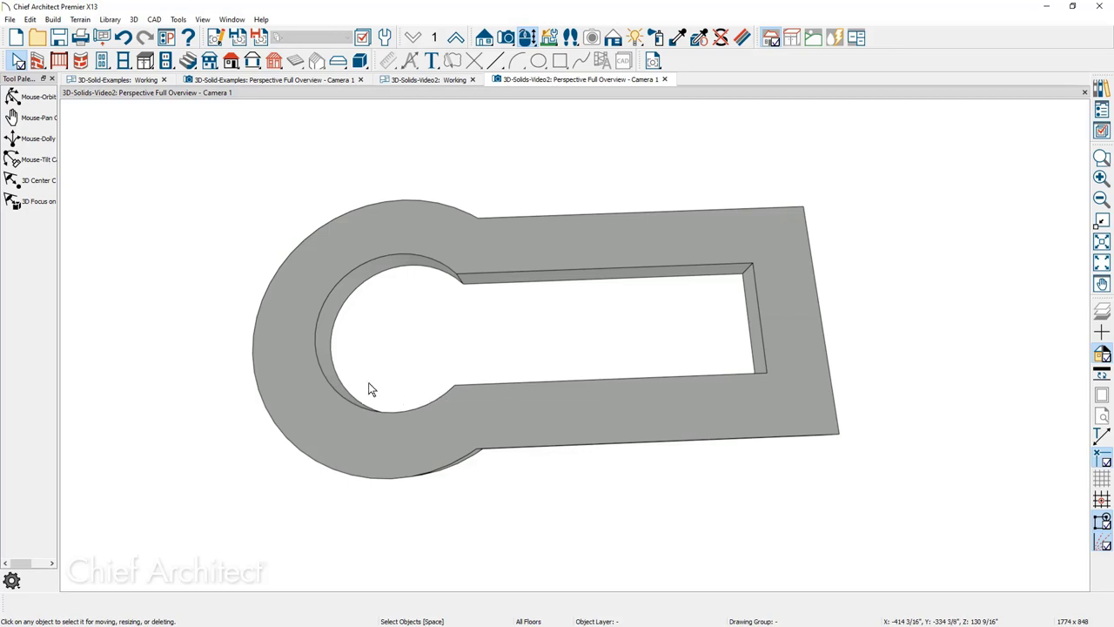
left_click(320, 365)
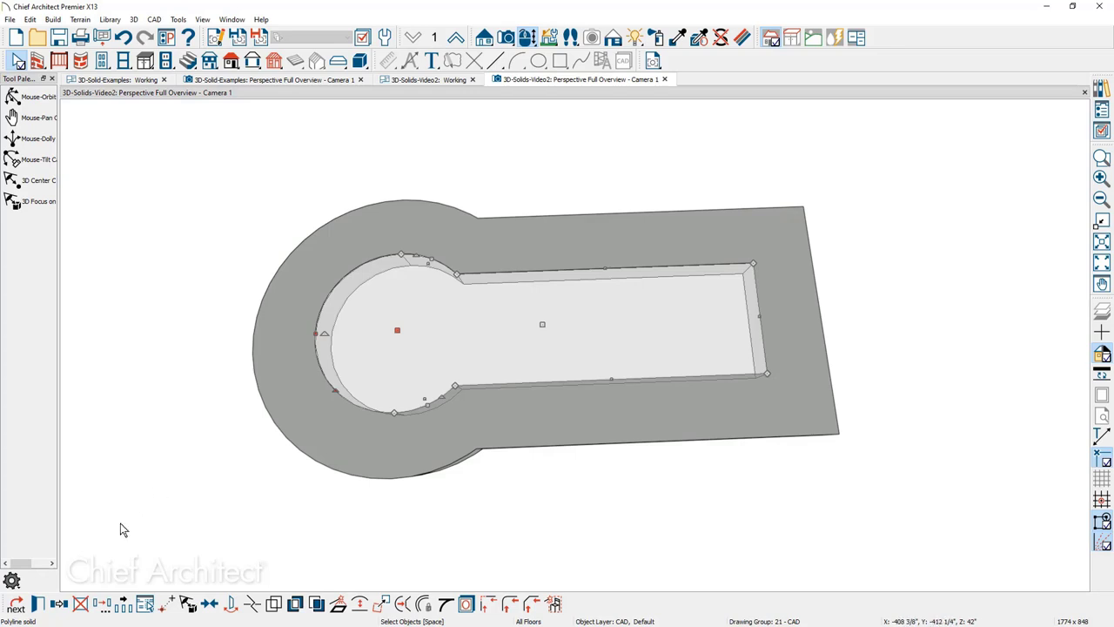
left_click(80, 603)
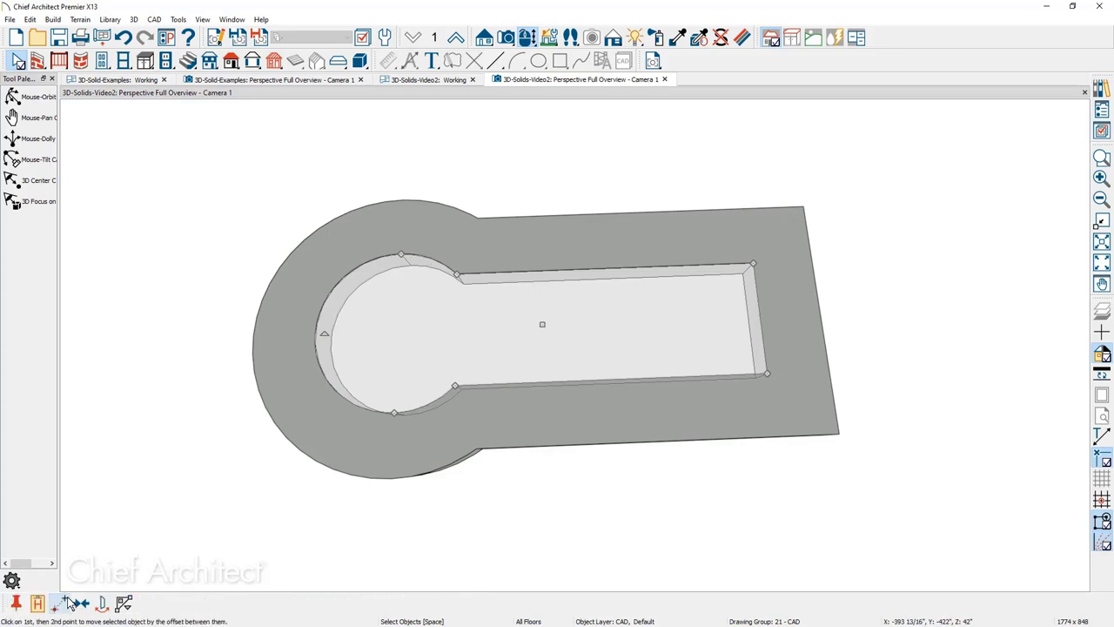
left_click(38, 603)
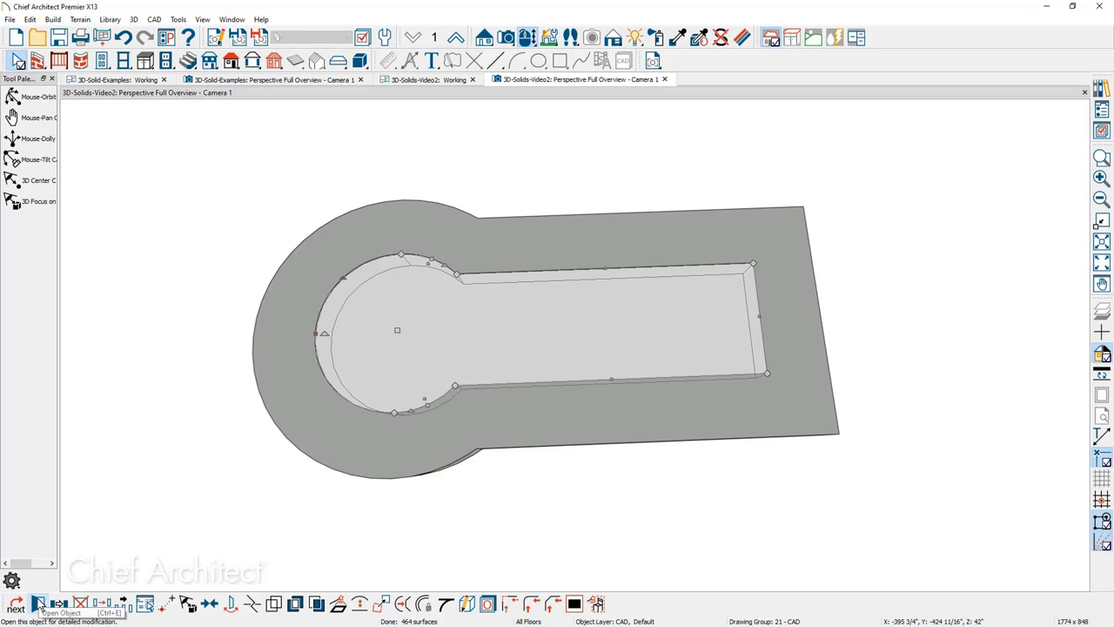
Check the thickness and floor heights of the pasted inner solid in its specification, and clear the selection.
left_click(38, 603)
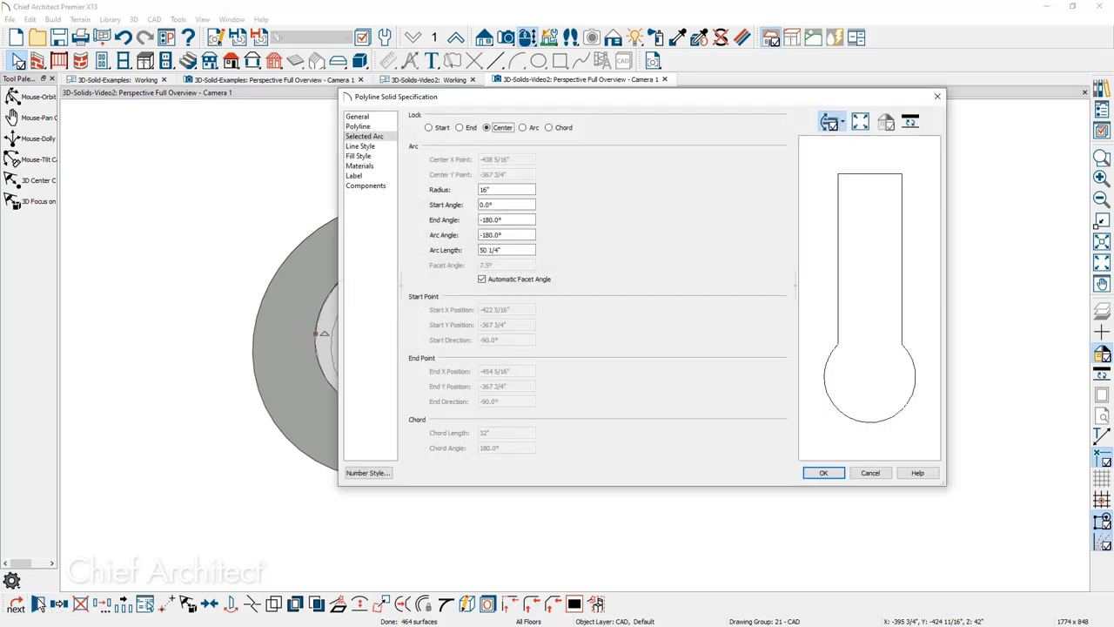
left_click(358, 116)
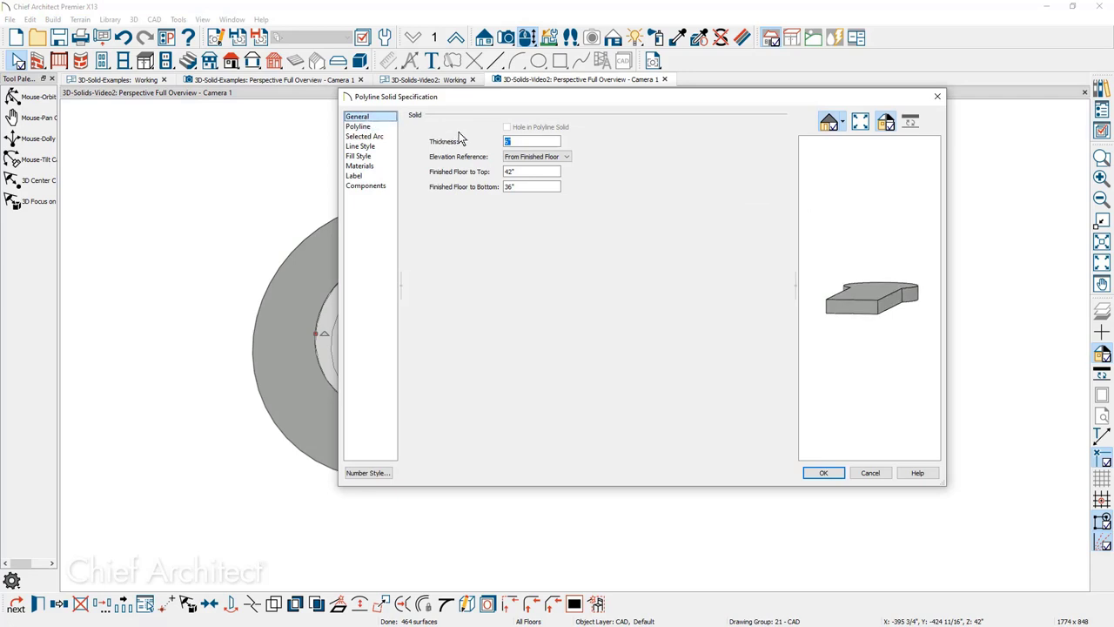
left_click(833, 476)
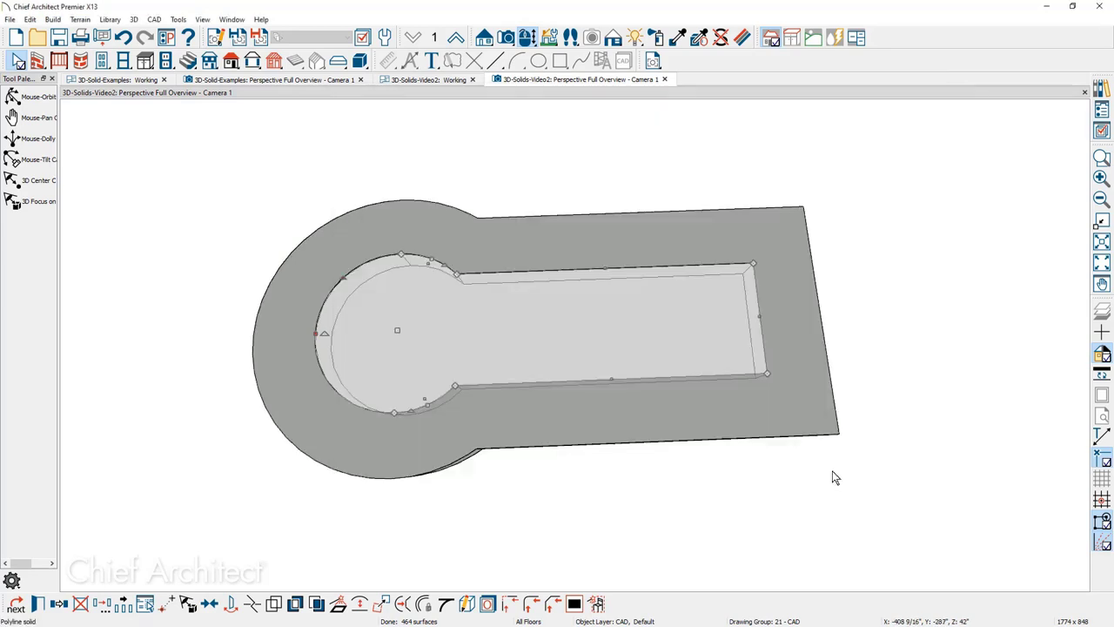
left_click(832, 477)
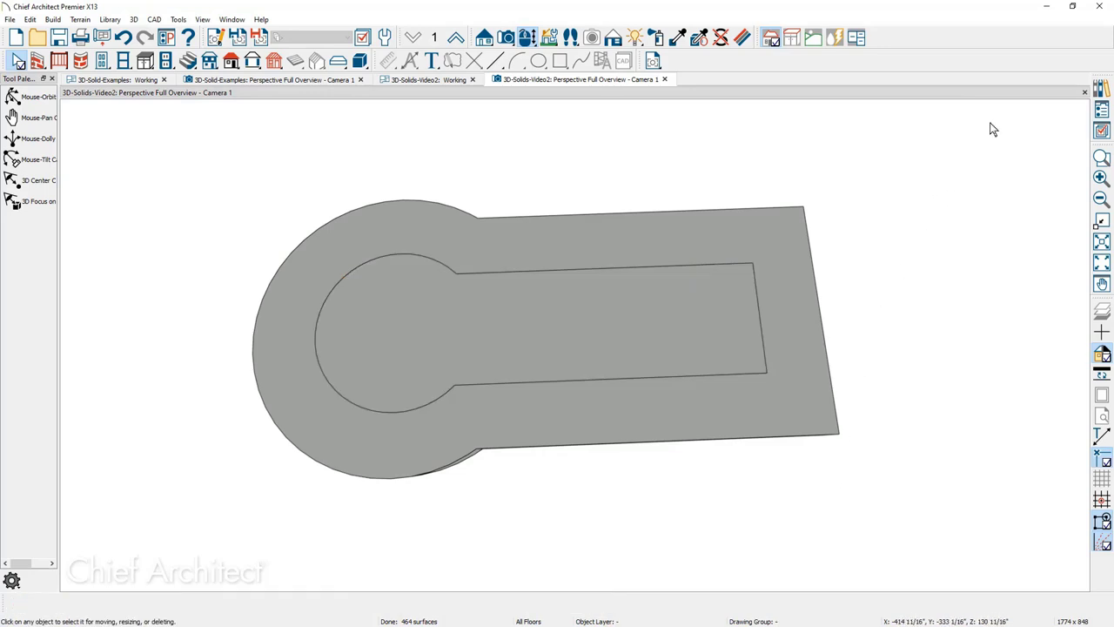
Find the Crackle Glass material in the library and apply it to the inner solid of the countertop.
left_click(1101, 91)
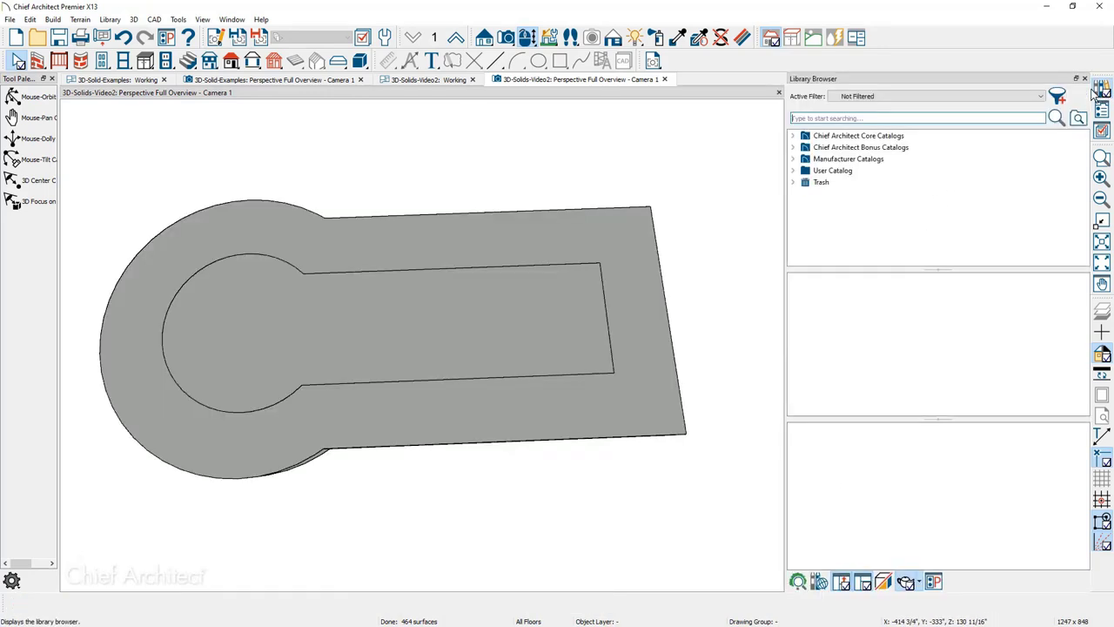
left_click(915, 116)
type("crackle glass")
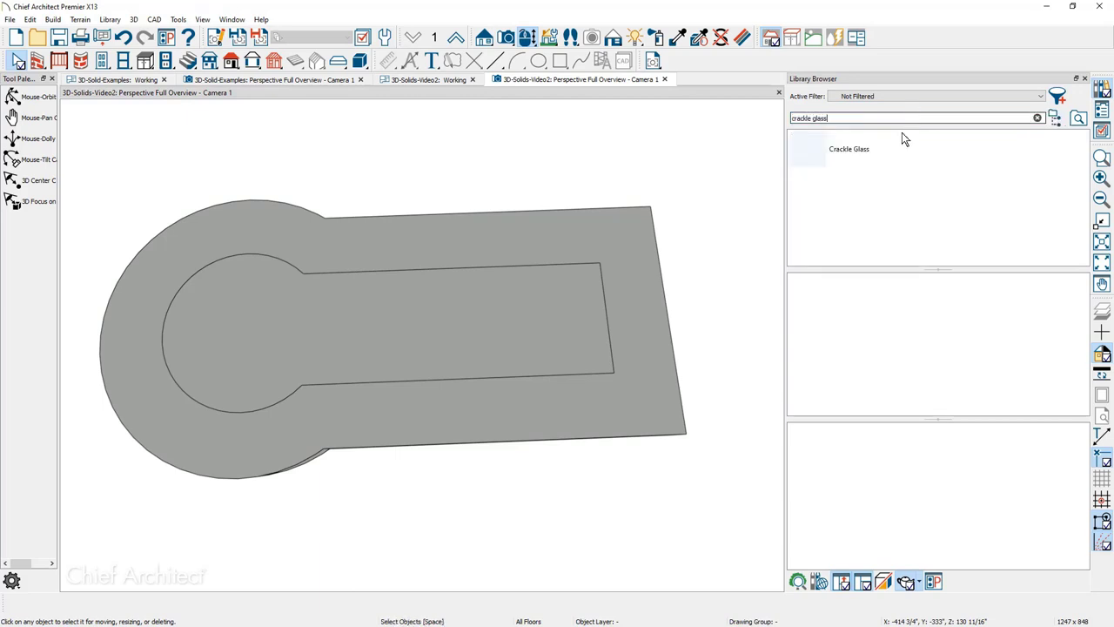
left_click(874, 148)
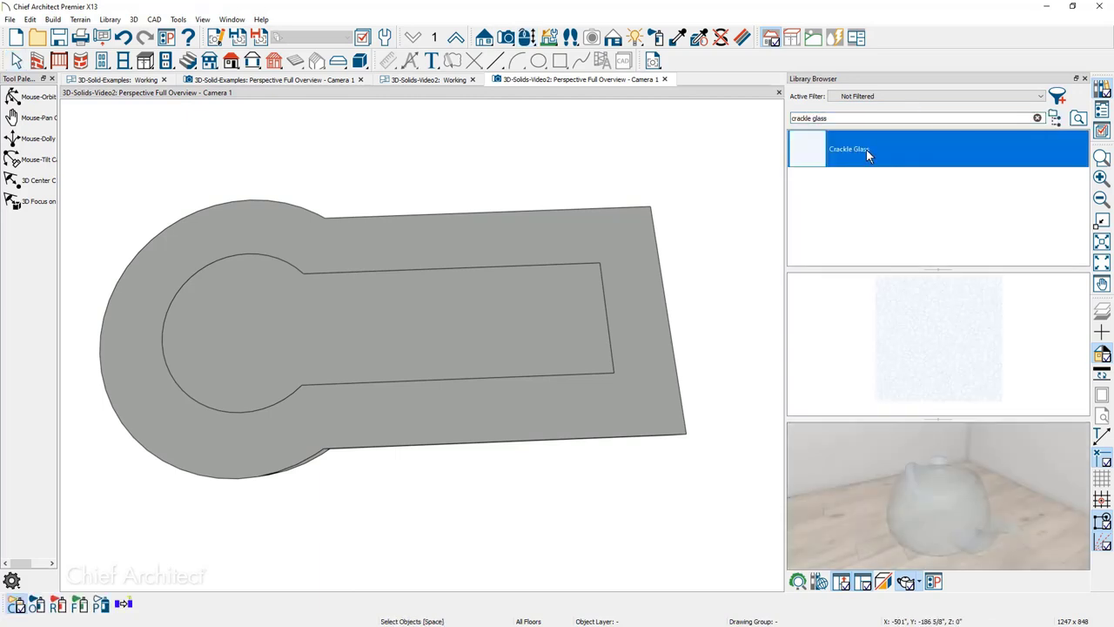
left_click(557, 321)
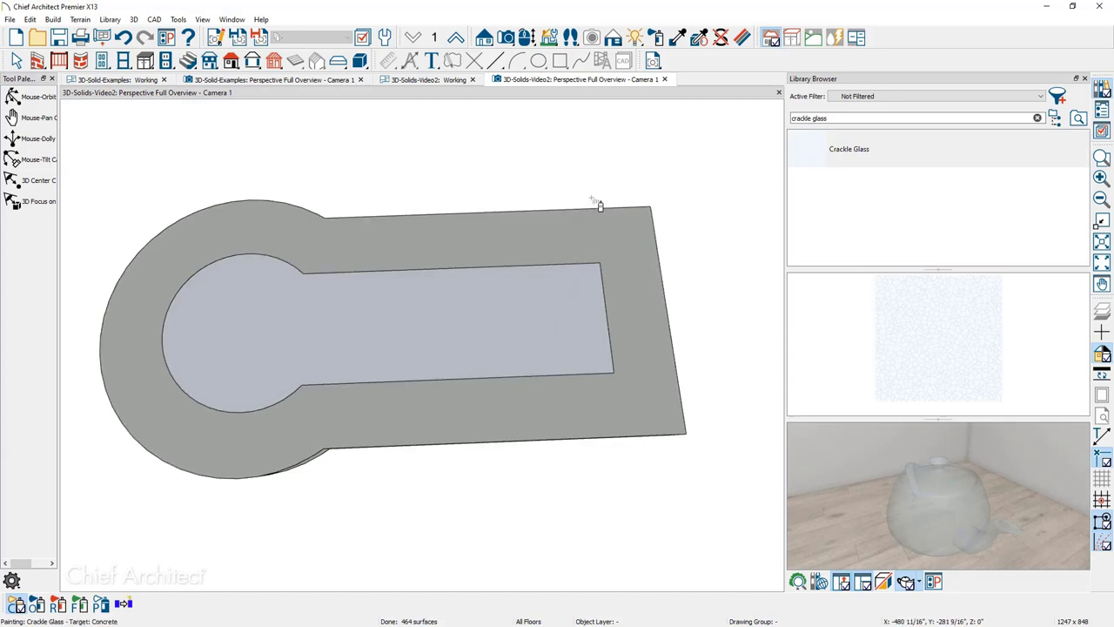
Set the camera view's rendering technique to Standard.
left_click(611, 39)
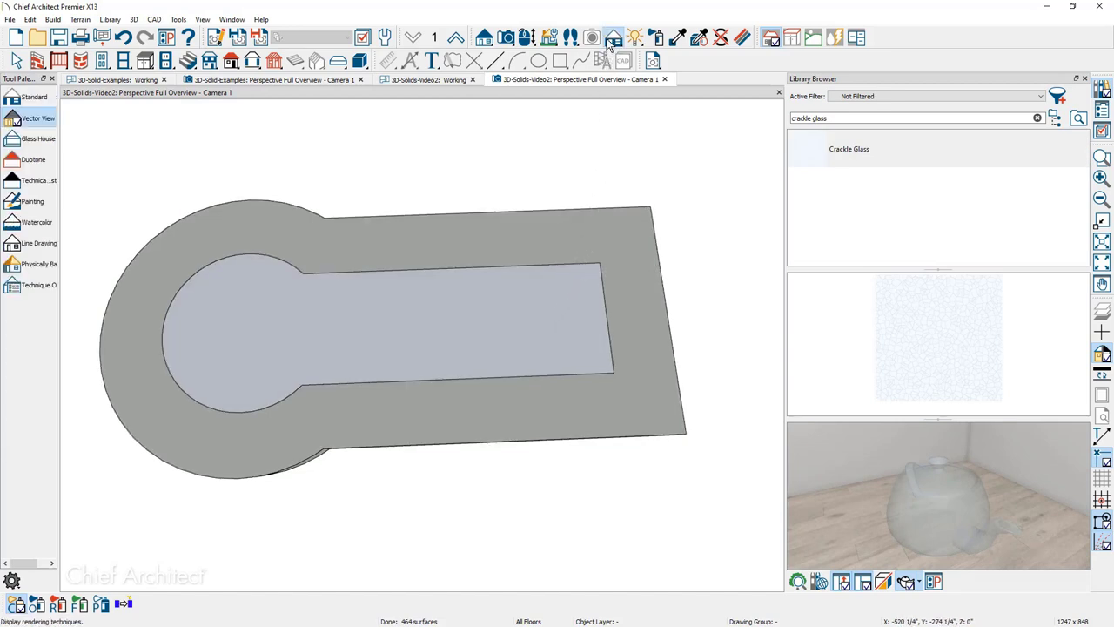
left_click(35, 101)
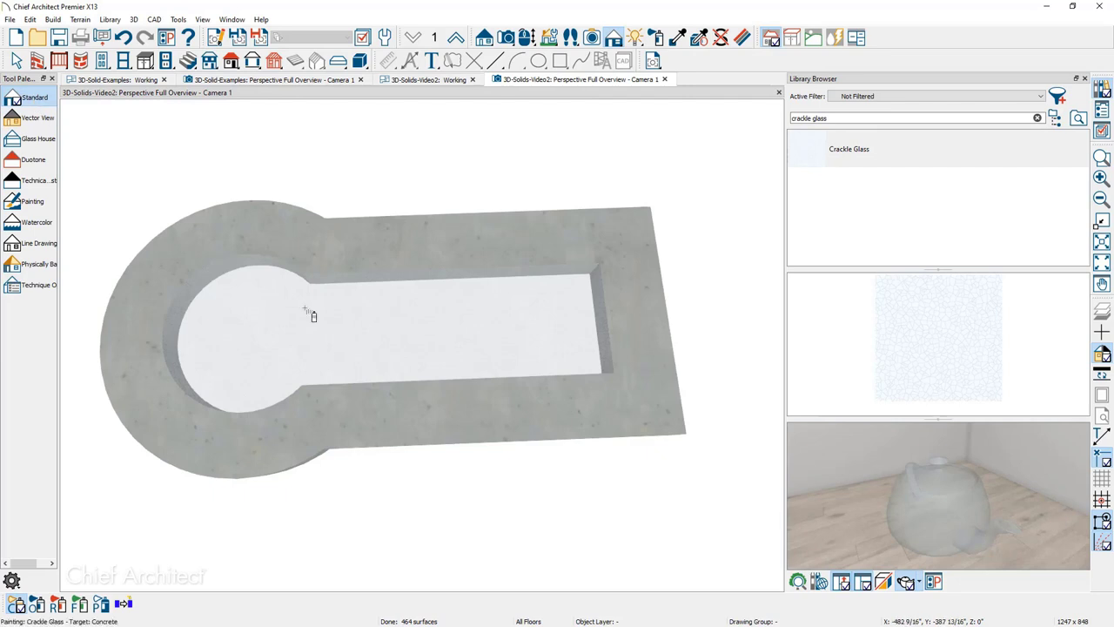
mouse_move(385, 473)
left_mouse_down()
mouse_move(385, 418)
mouse_move(363, 406)
mouse_move(371, 462)
mouse_move(393, 489)
left_mouse_up()
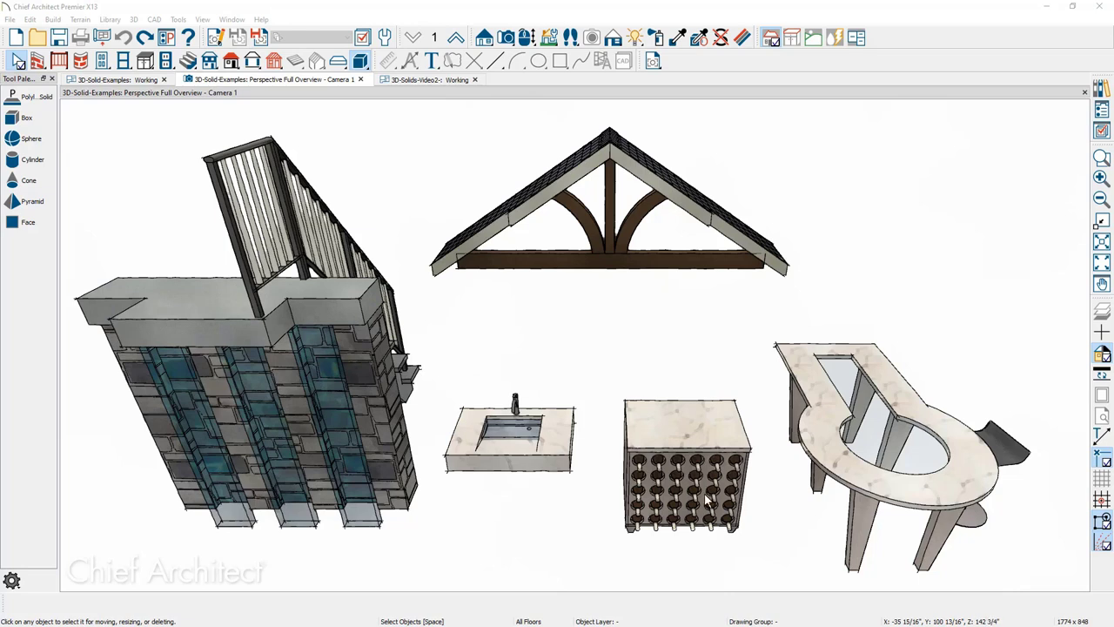
Place a base cabinet in the 3D-Solids-Video2 plan and create a cross section/elevation view facing its front.
left_click(435, 81)
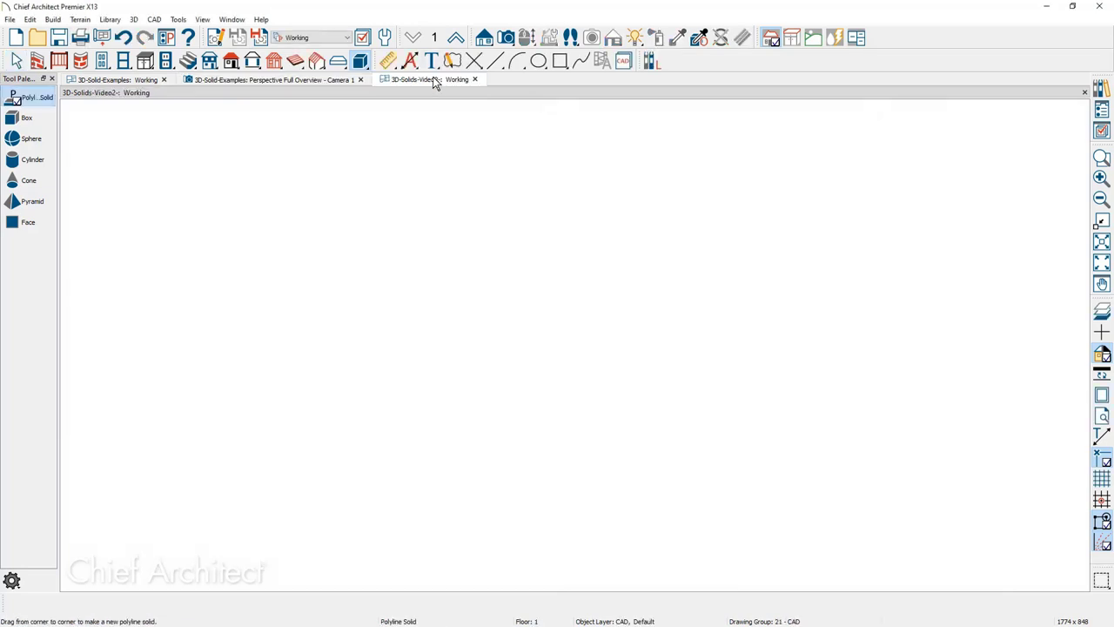
left_click(145, 60)
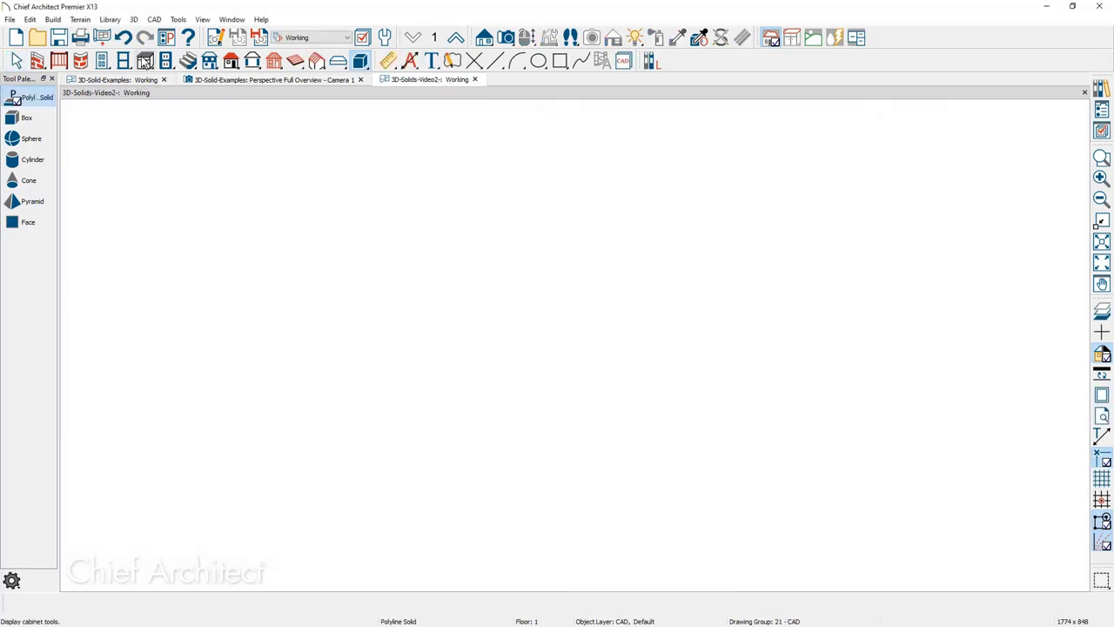
left_click(468, 278)
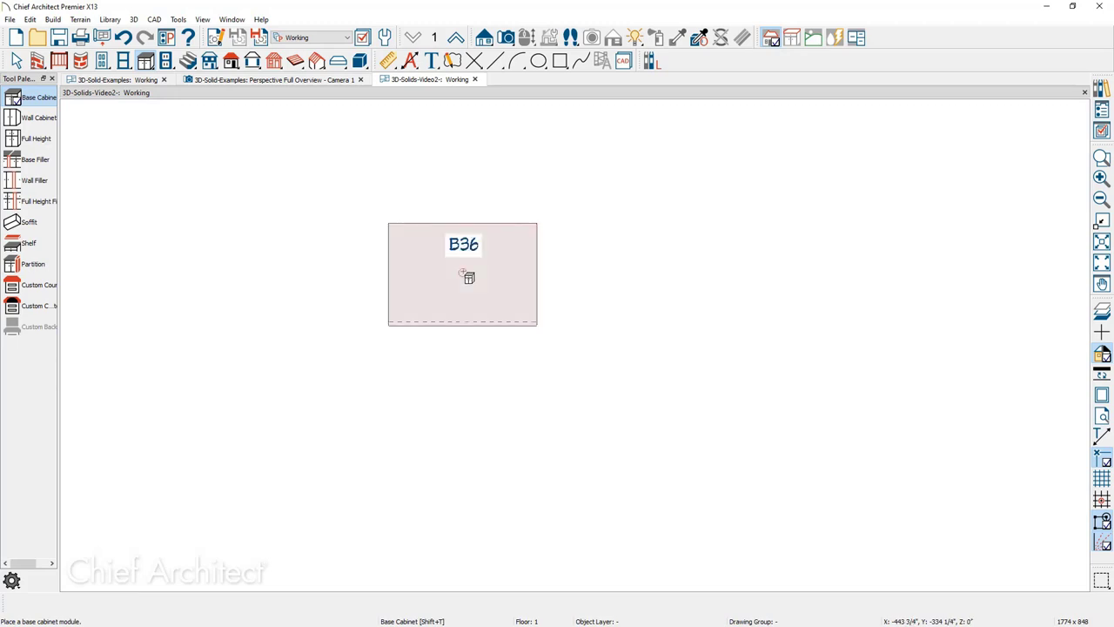
key("space")
left_click(484, 37)
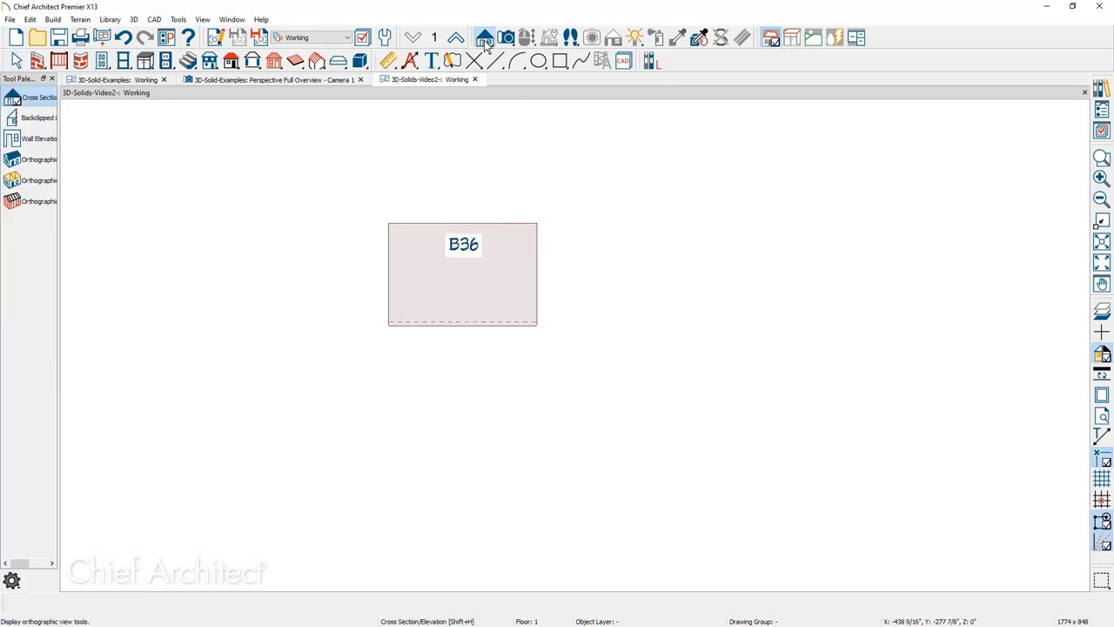
left_click_drag(537, 391, 537, 177)
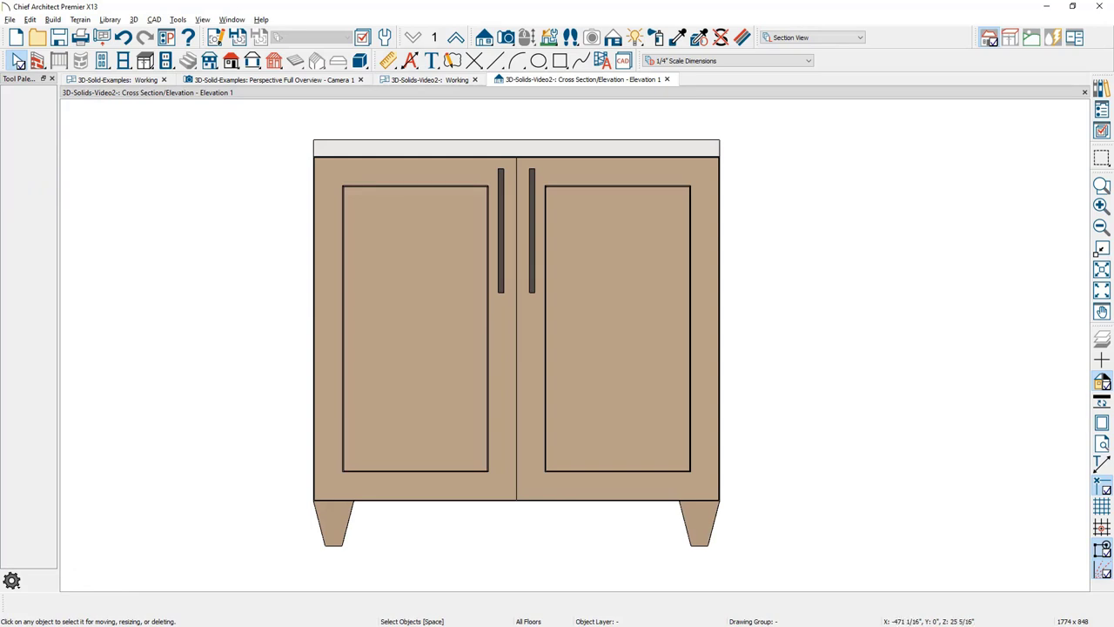
Change the door item on the front of the base cabinet to an Opening.
left_click(364, 294)
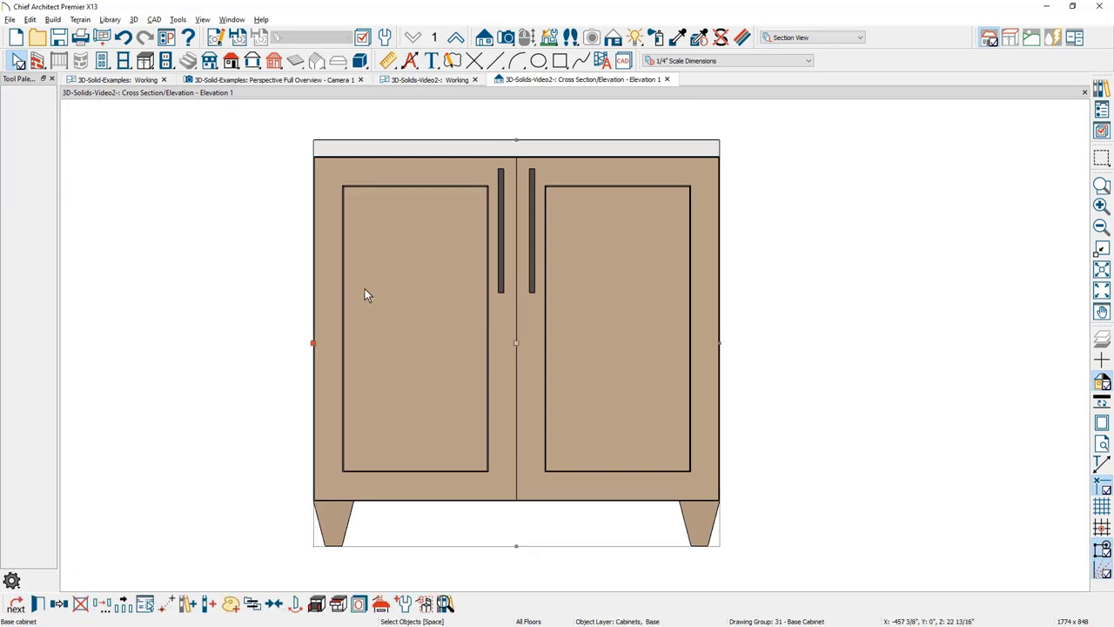
double_click(365, 294)
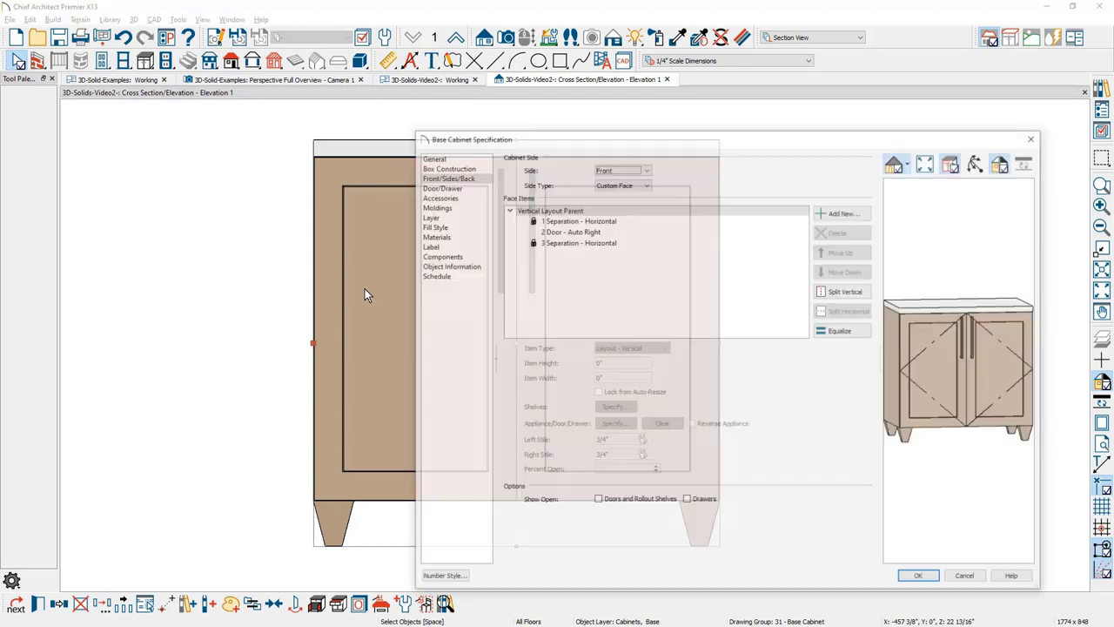
left_click(584, 232)
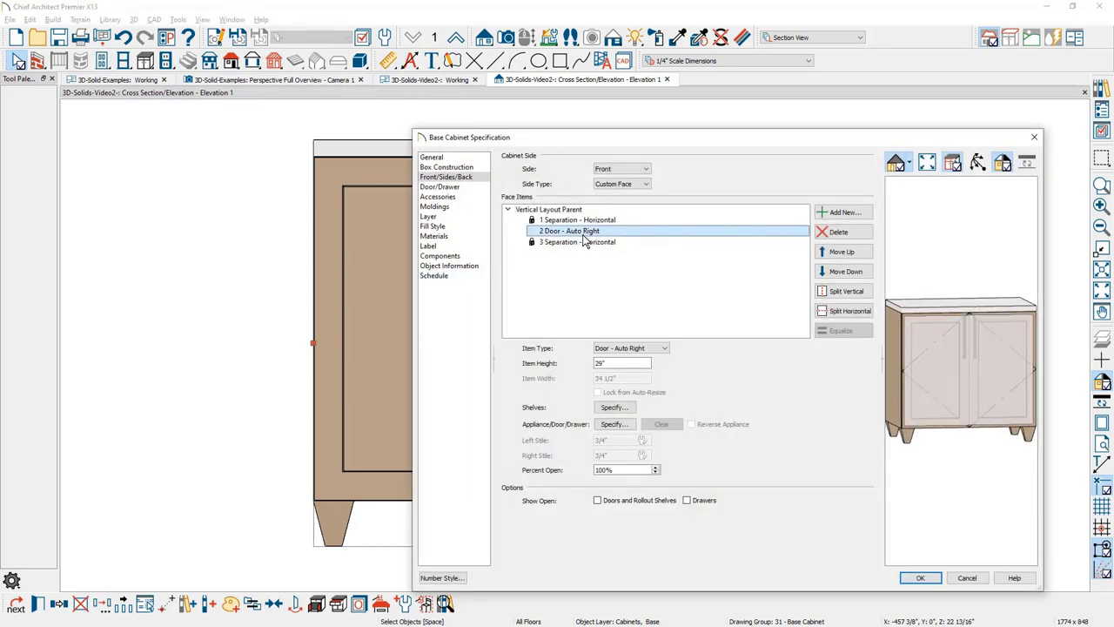
left_click(662, 348)
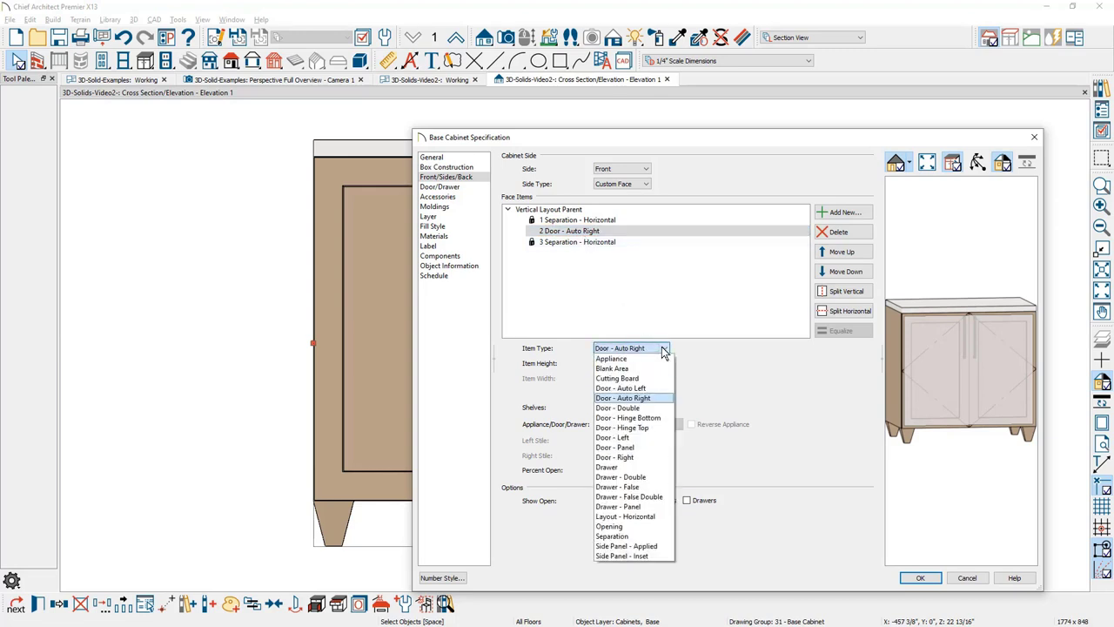
left_click(654, 526)
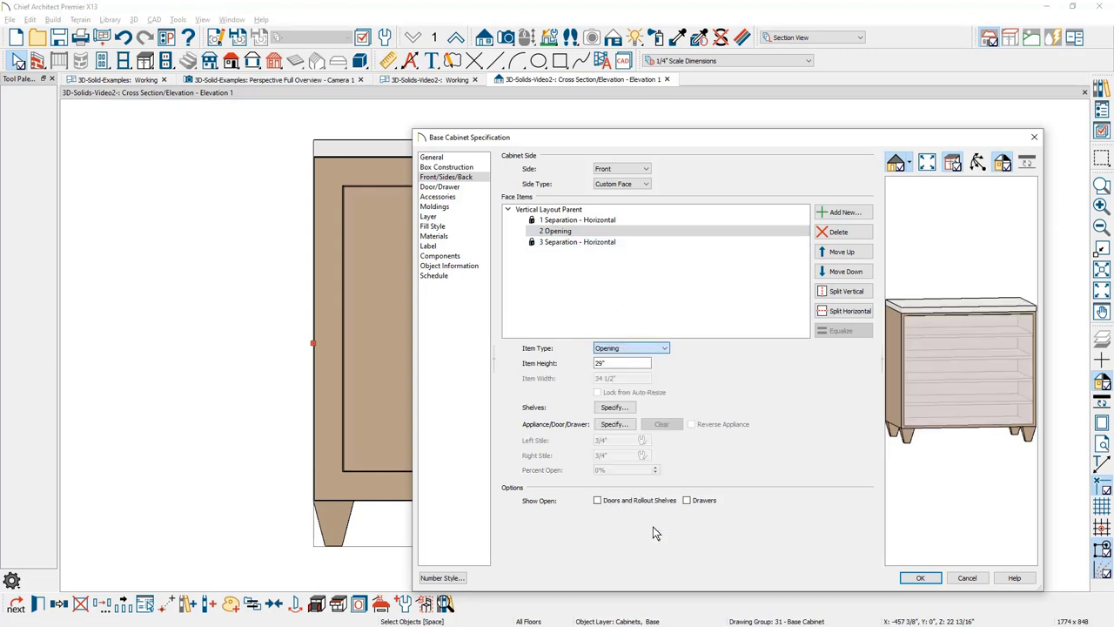
left_click(928, 578)
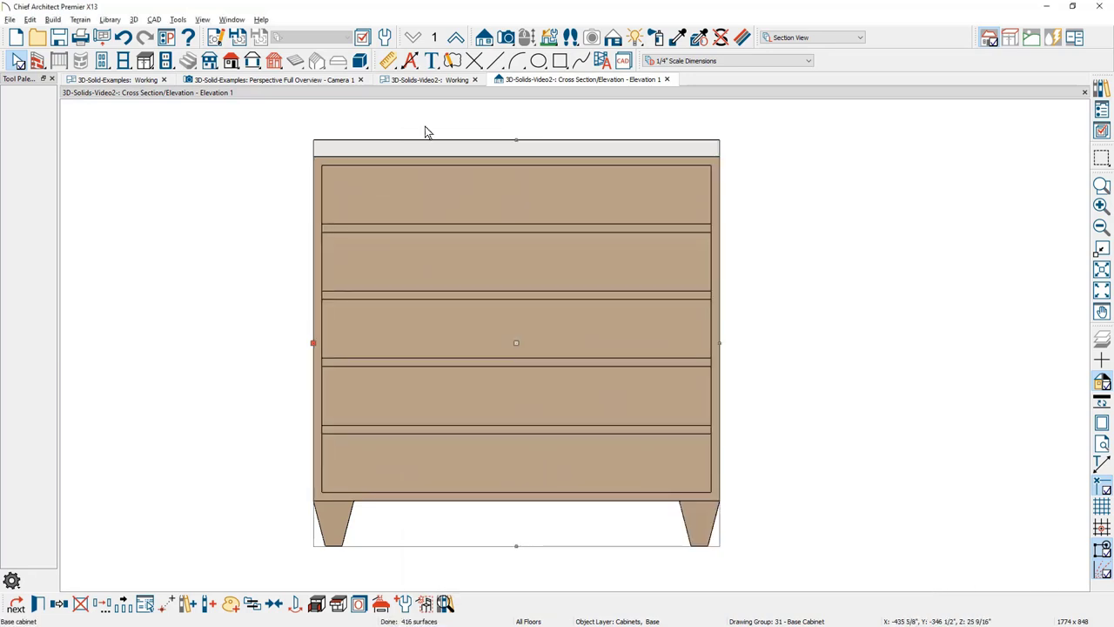
Draw a rectangular polyline solid filling the cabinet's front opening between its inner corners, and check its position in the plan view.
left_click(359, 69)
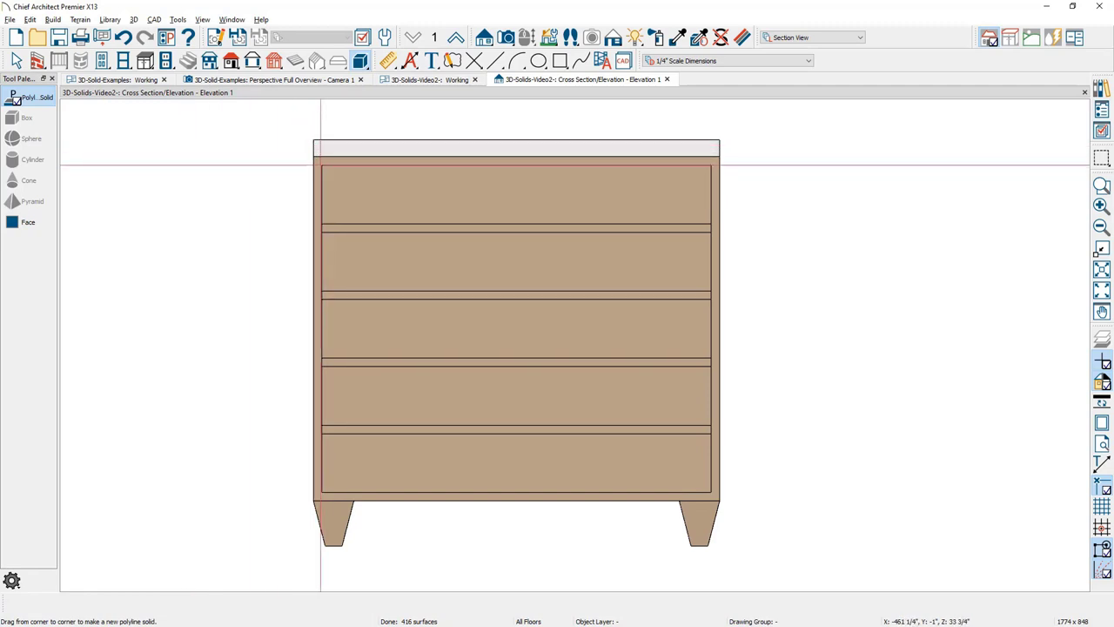
left_click_drag(319, 165, 712, 493)
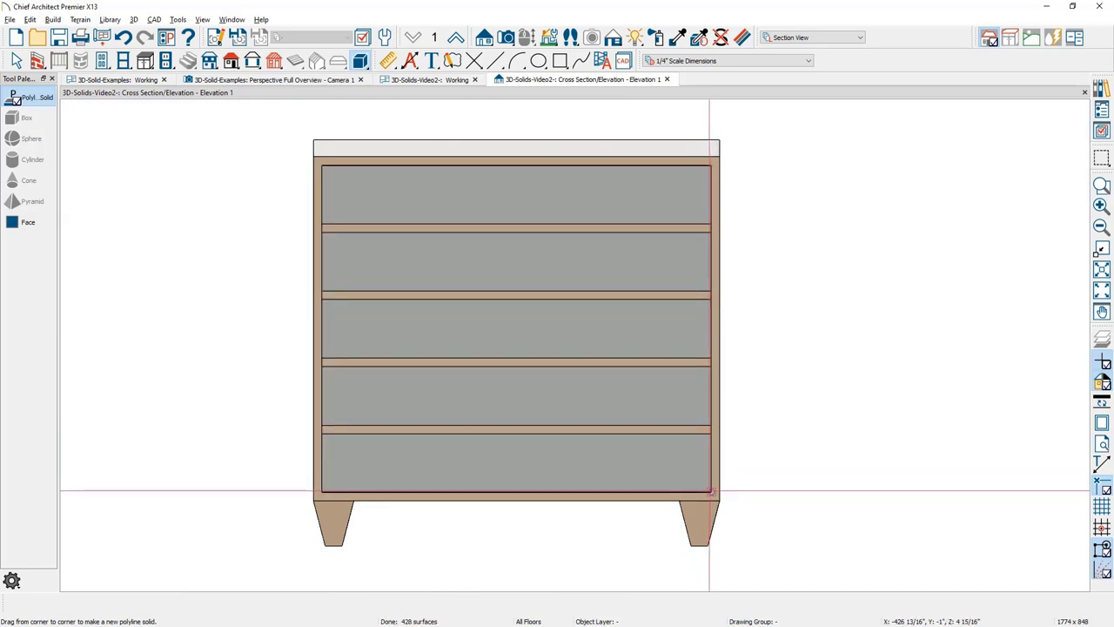
key("space")
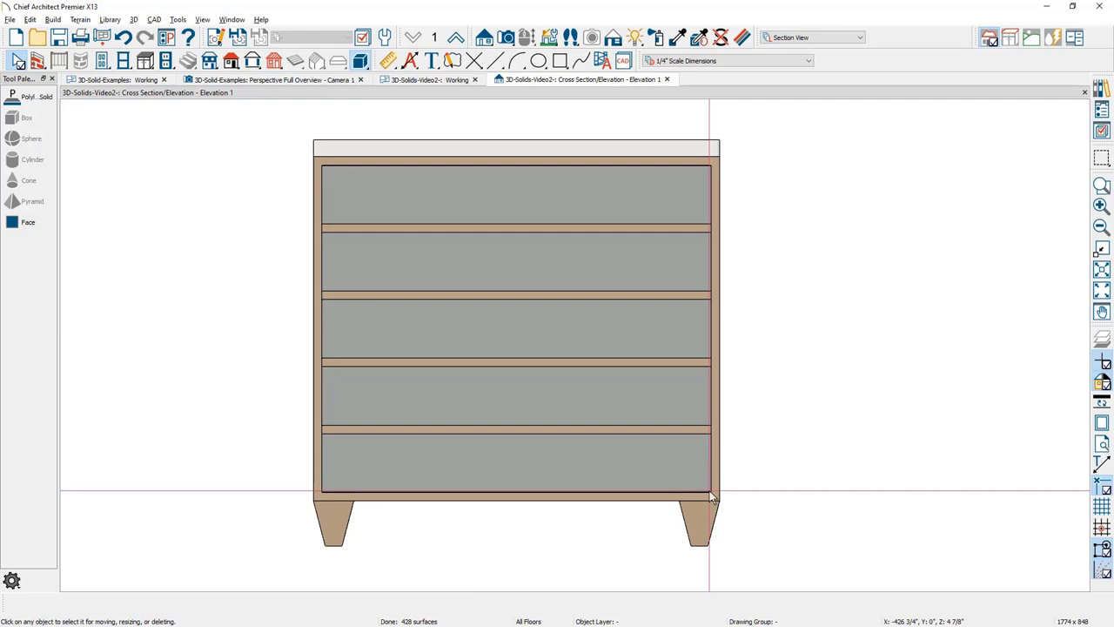
left_click(452, 80)
scroll(402, 220, "up", 3)
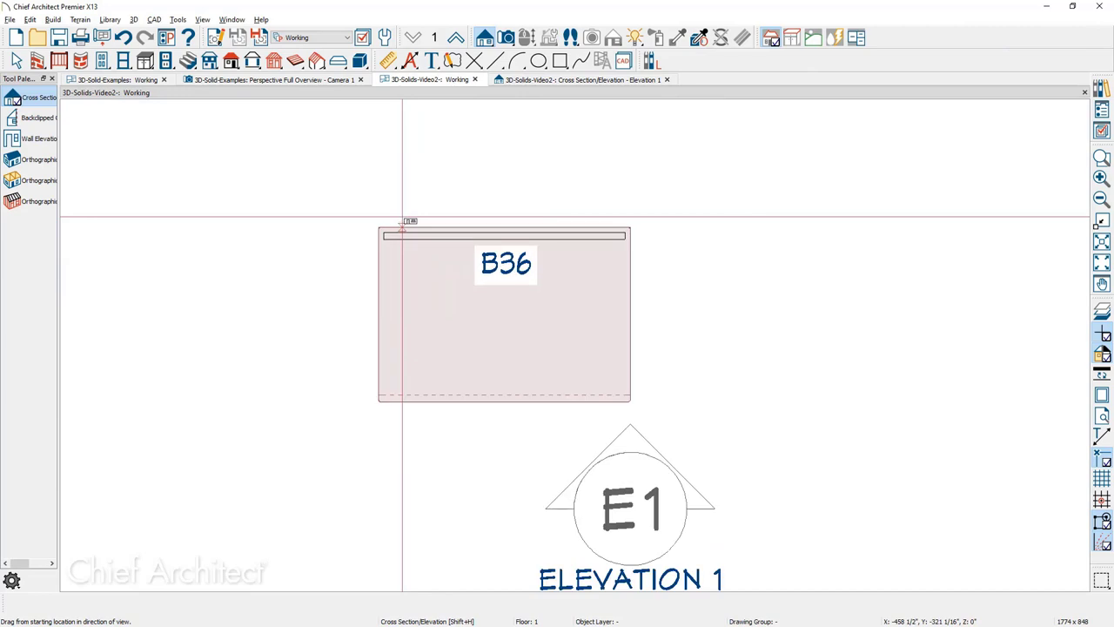
key("space")
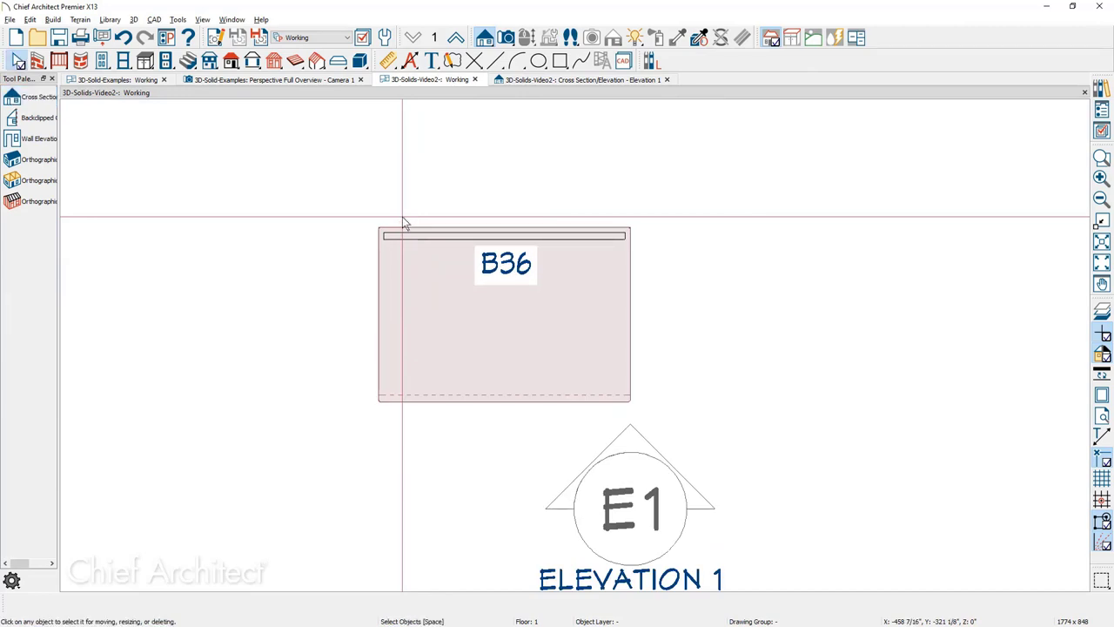
Draw a circle 4.25" in diameter in the elevation's upper left shelf bay, and shift it slightly down from the opening's edge.
left_click(565, 79)
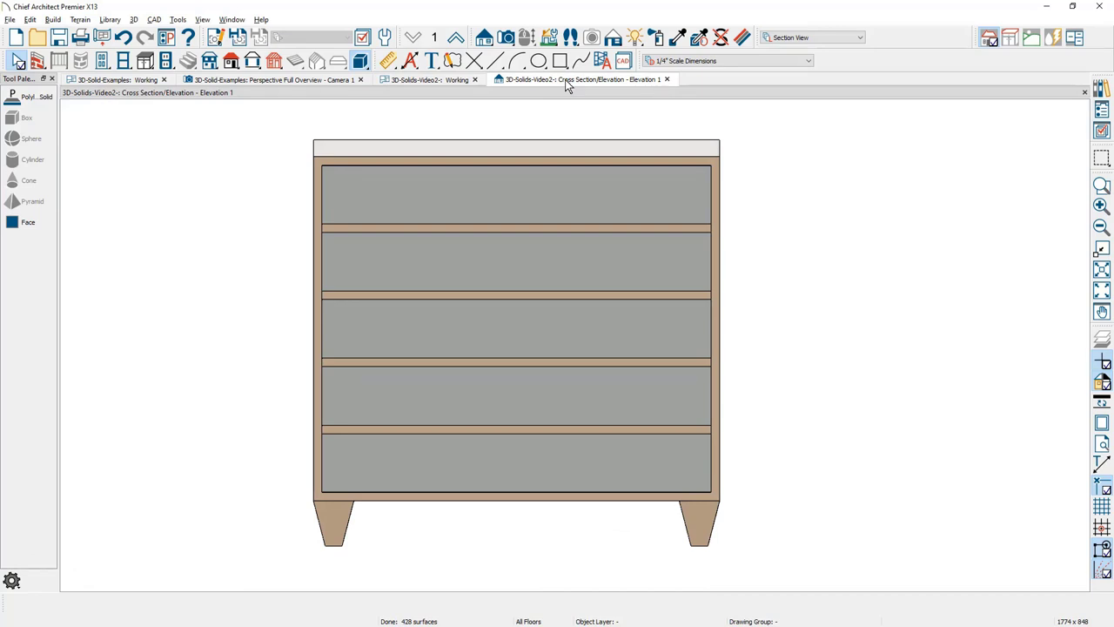
left_click(538, 60)
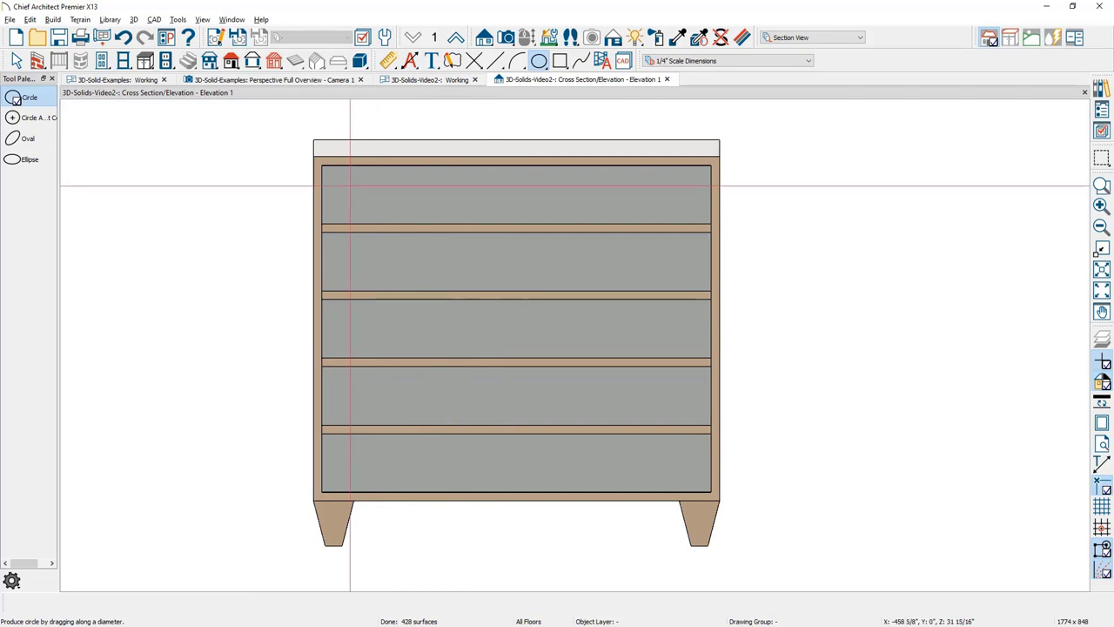
left_click_drag(330, 175, 375, 204)
key("Tab")
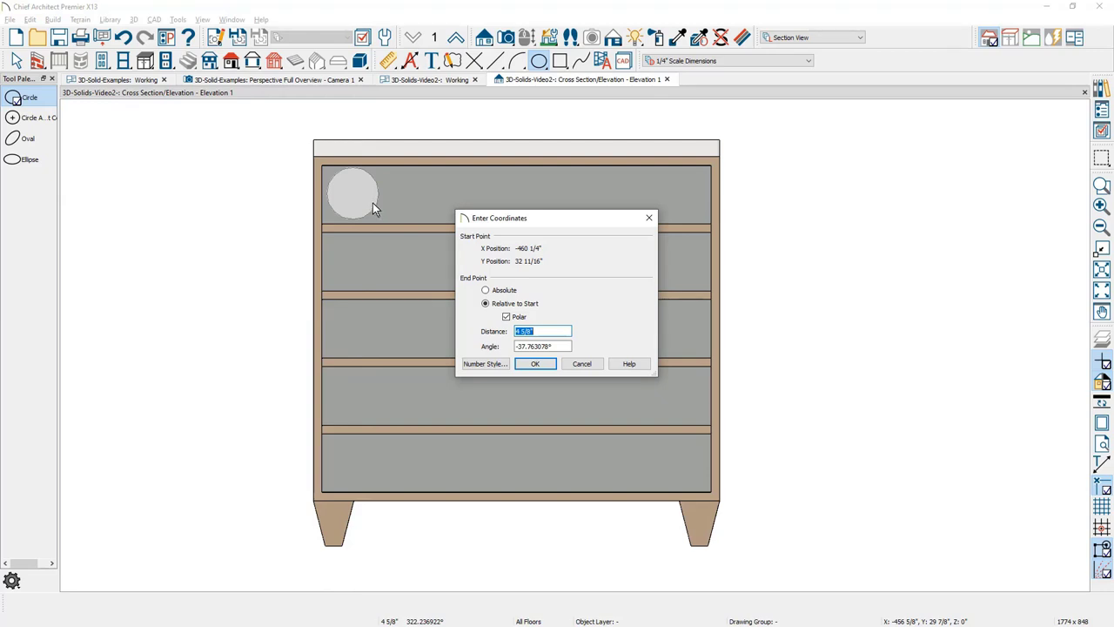
type("4 1/2")
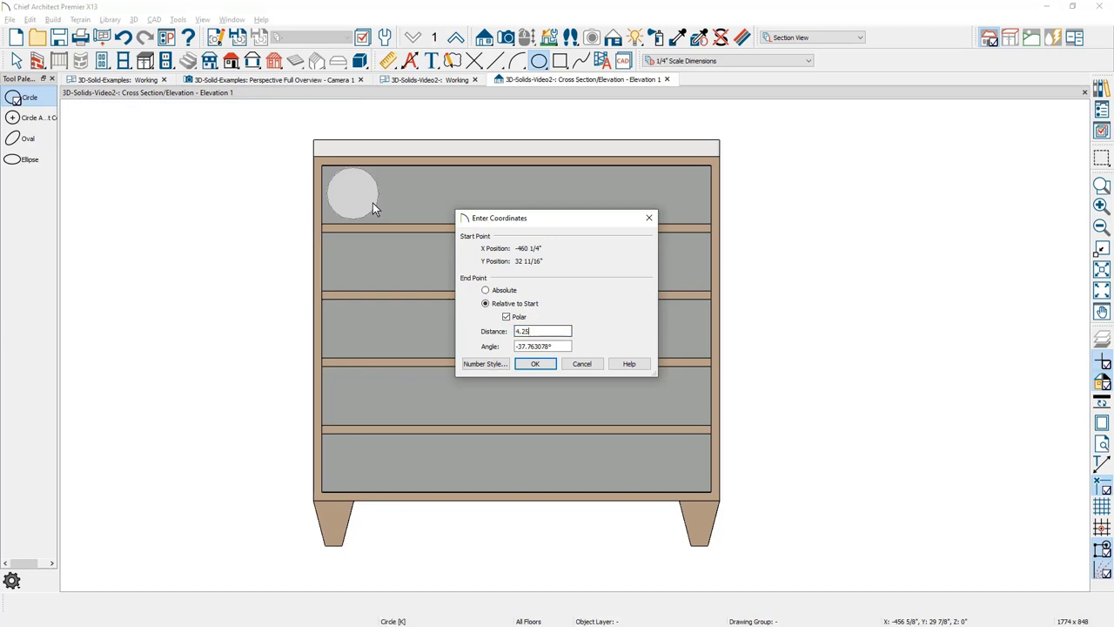
key("Return")
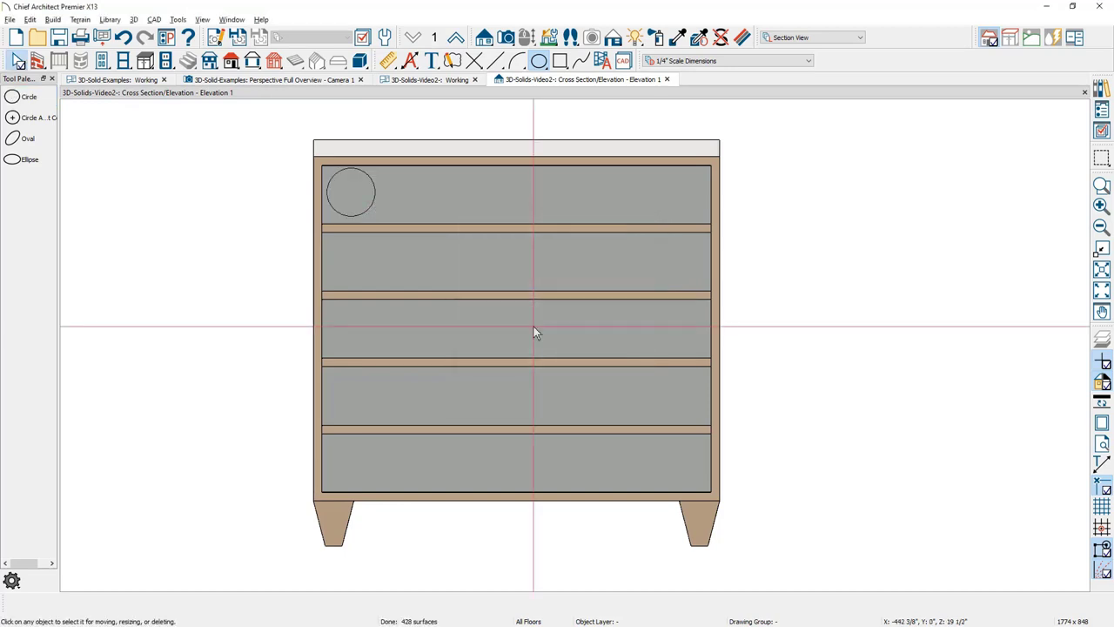
left_click(373, 190)
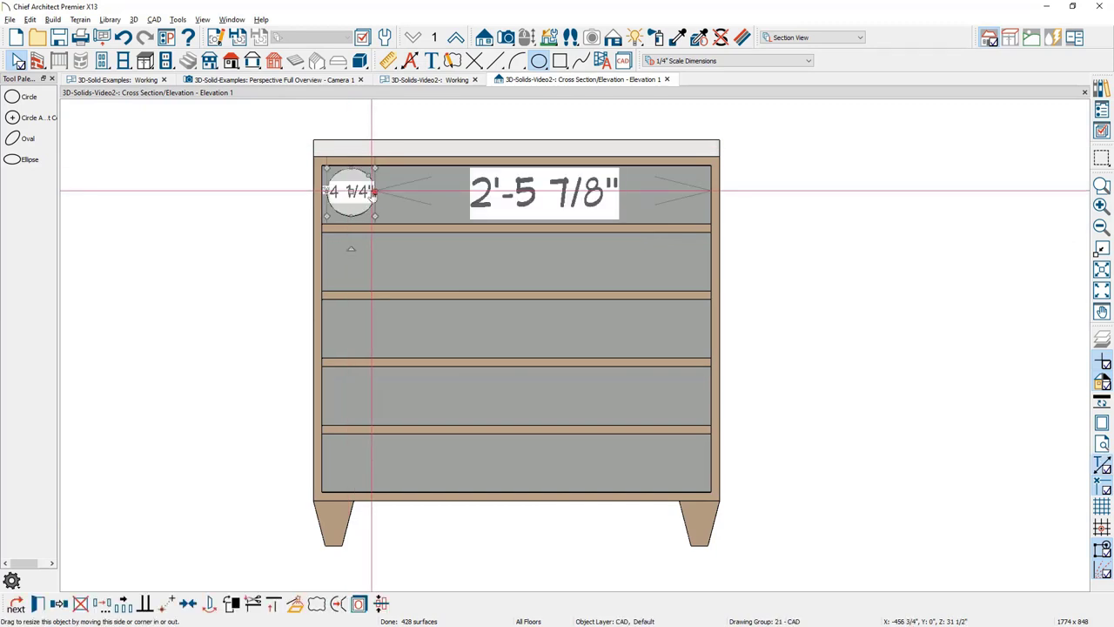
left_click_drag(349, 190, 351, 195)
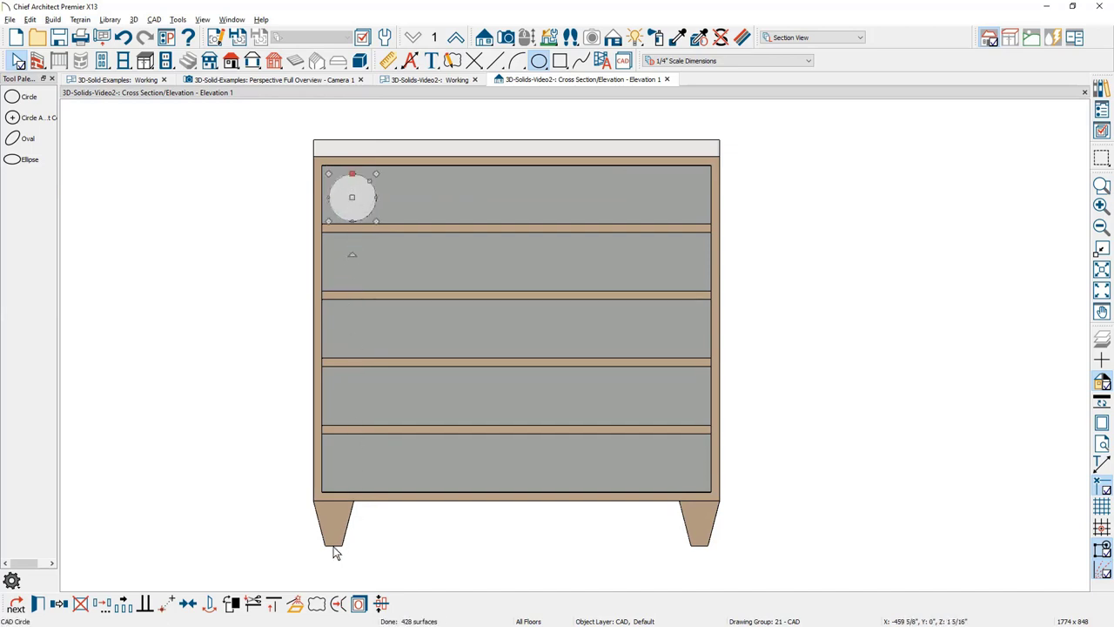
Convert the circle in the elevation's upper left bay to a polyline solid and make it a hole in the panel.
left_click(295, 603)
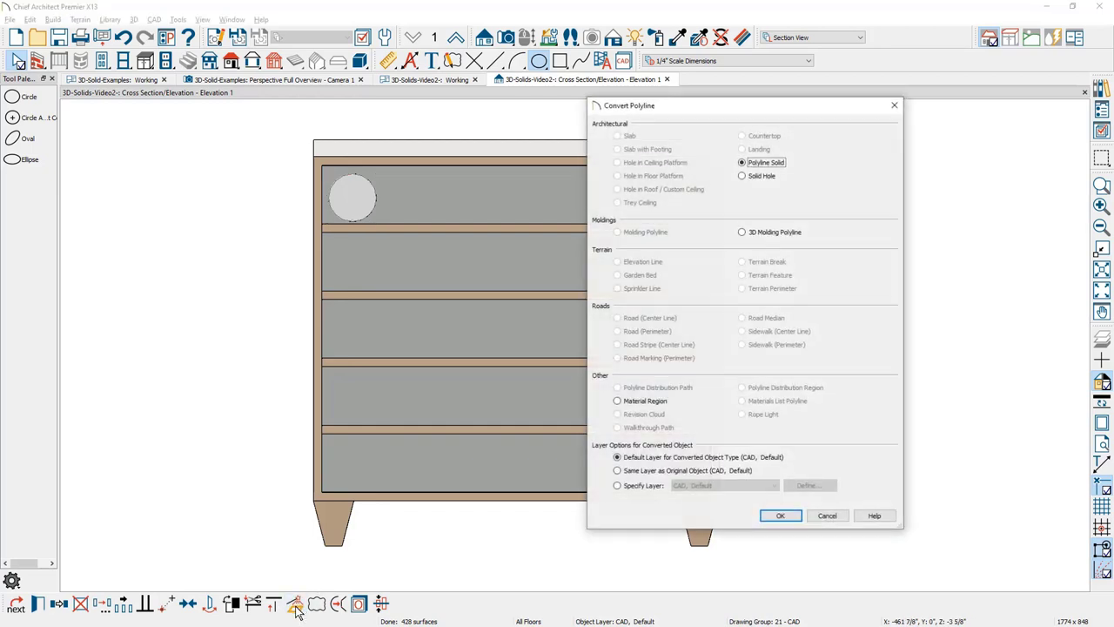
left_click(427, 366)
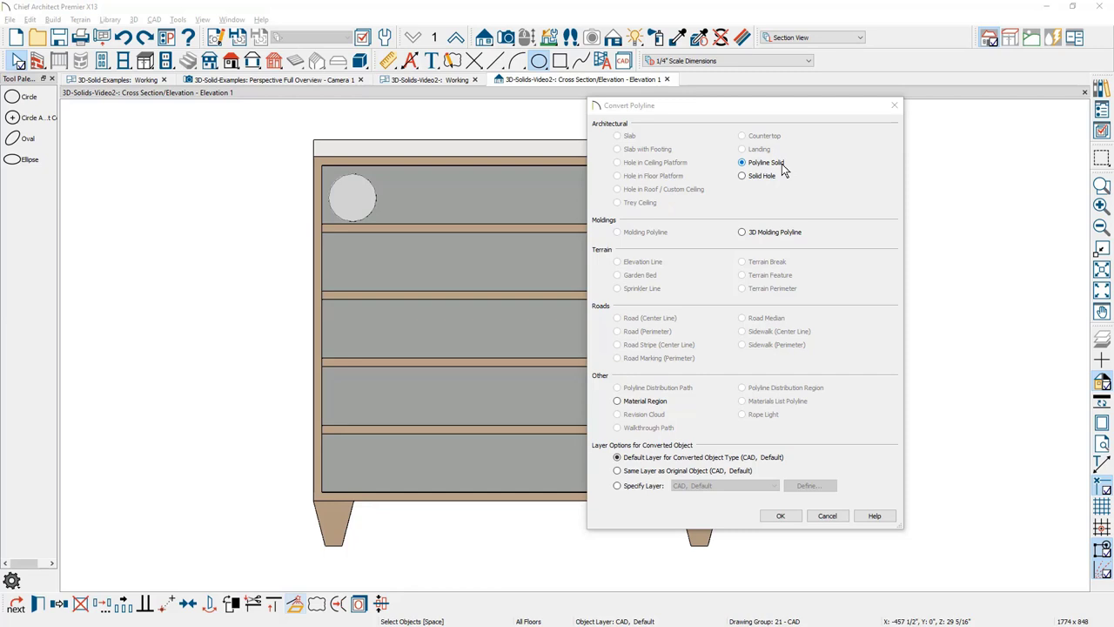
left_click(781, 515)
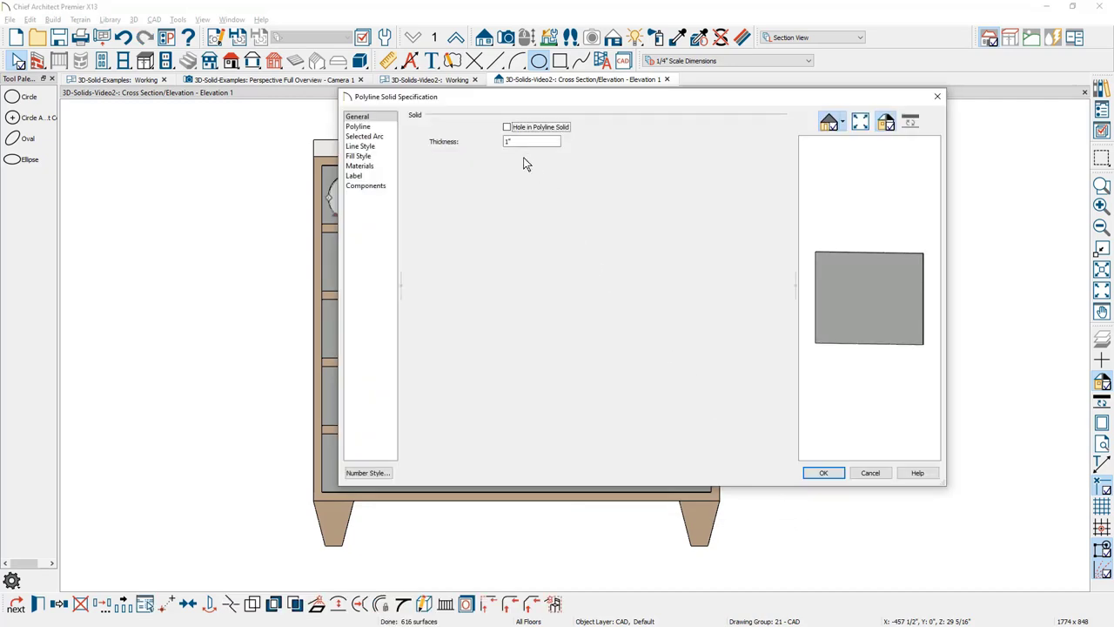
left_click(507, 128)
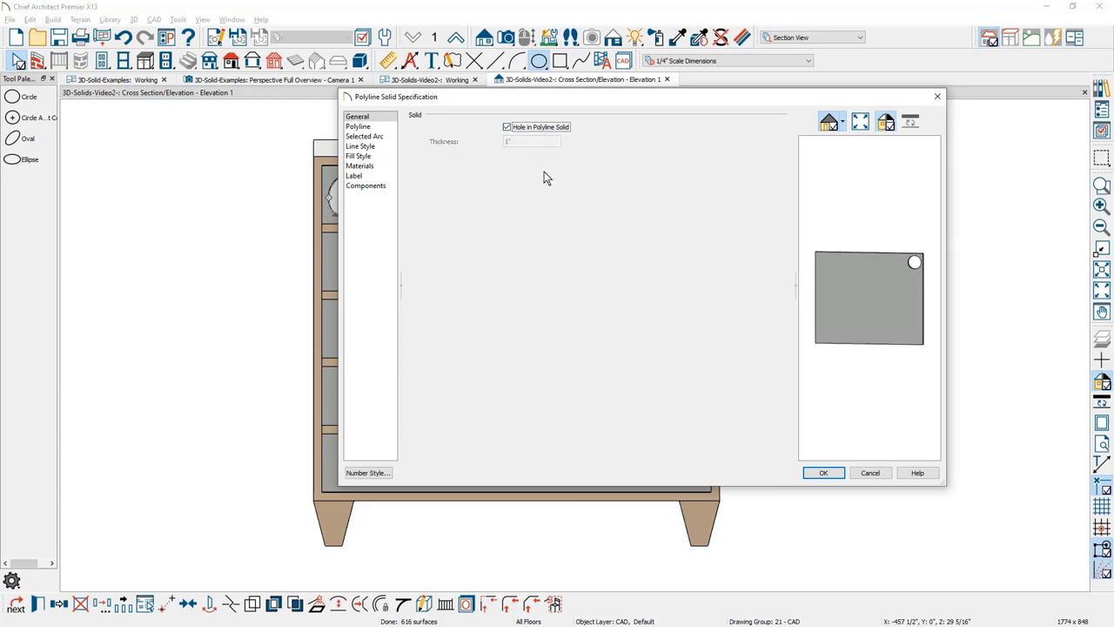
left_click(823, 475)
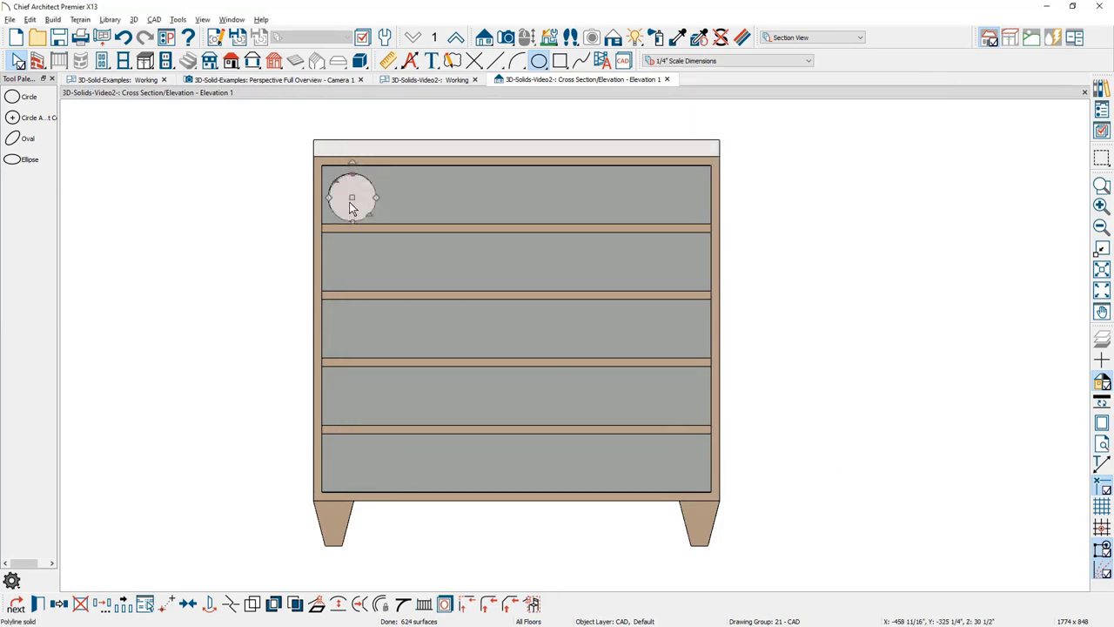
Multiple-copy the circular hole at a 5 3/4" offset to fill the panel with five rows of six holes.
left_click(128, 607)
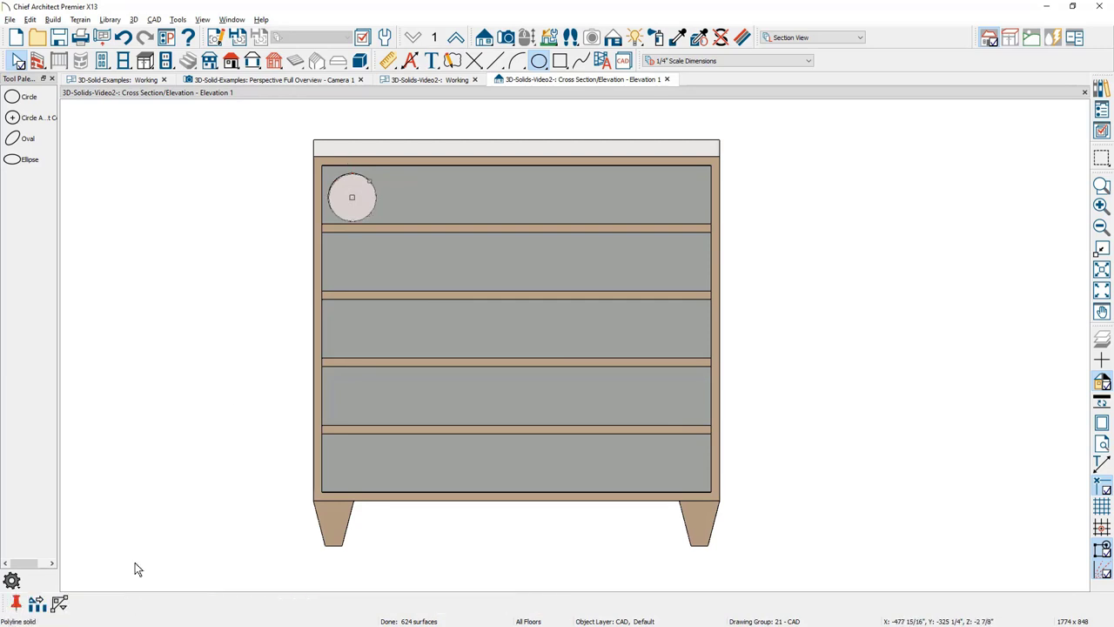
left_click(37, 604)
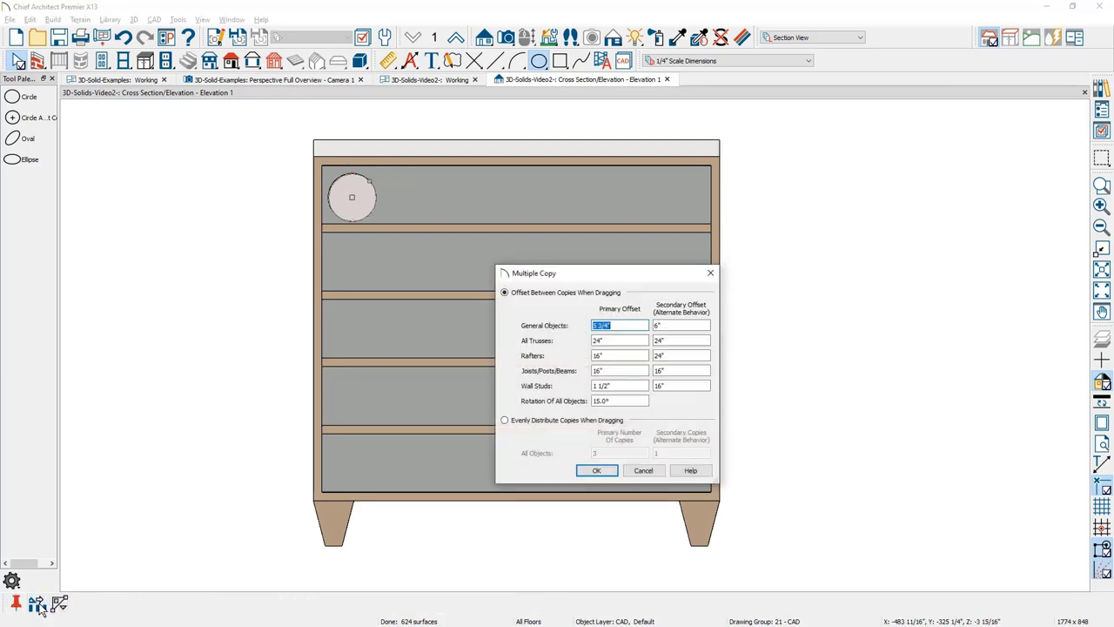
left_click(623, 325)
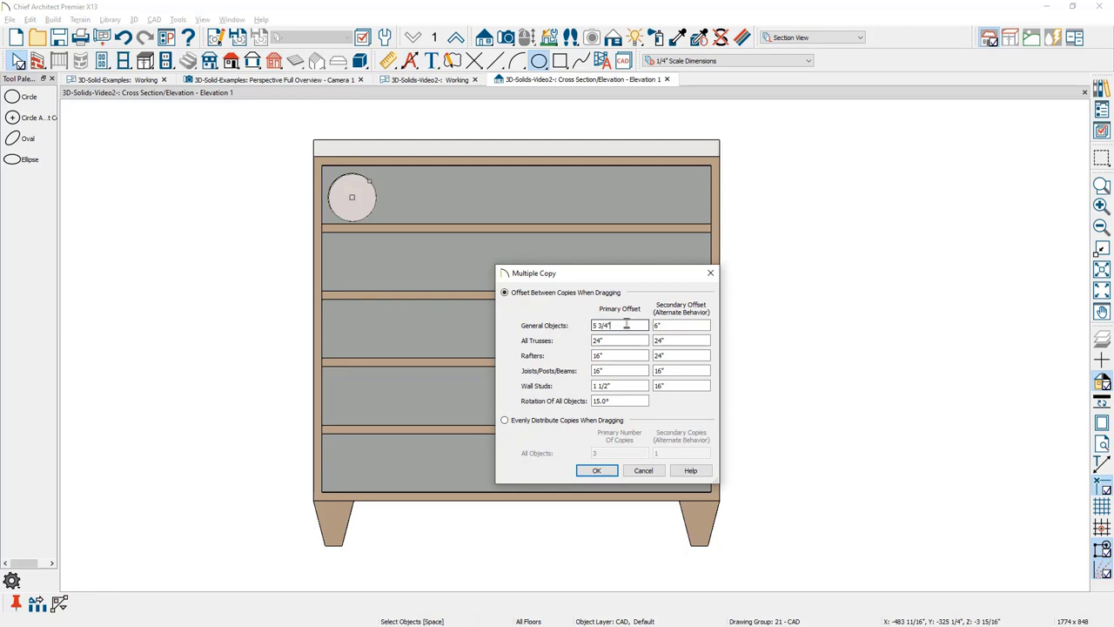
left_click(599, 470)
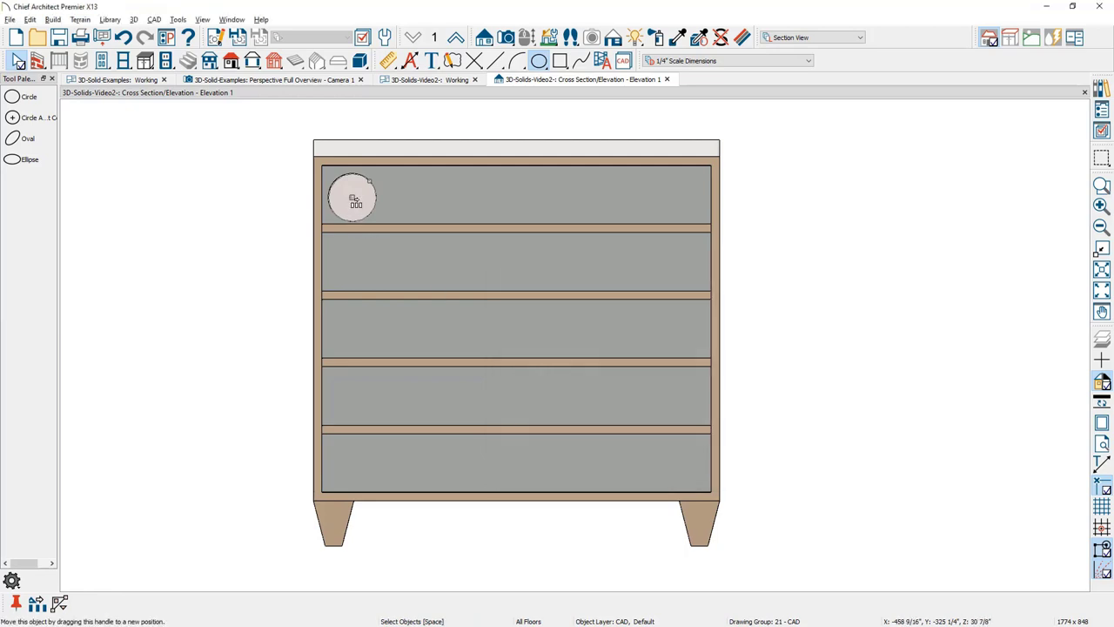
left_click_drag(355, 202, 662, 471)
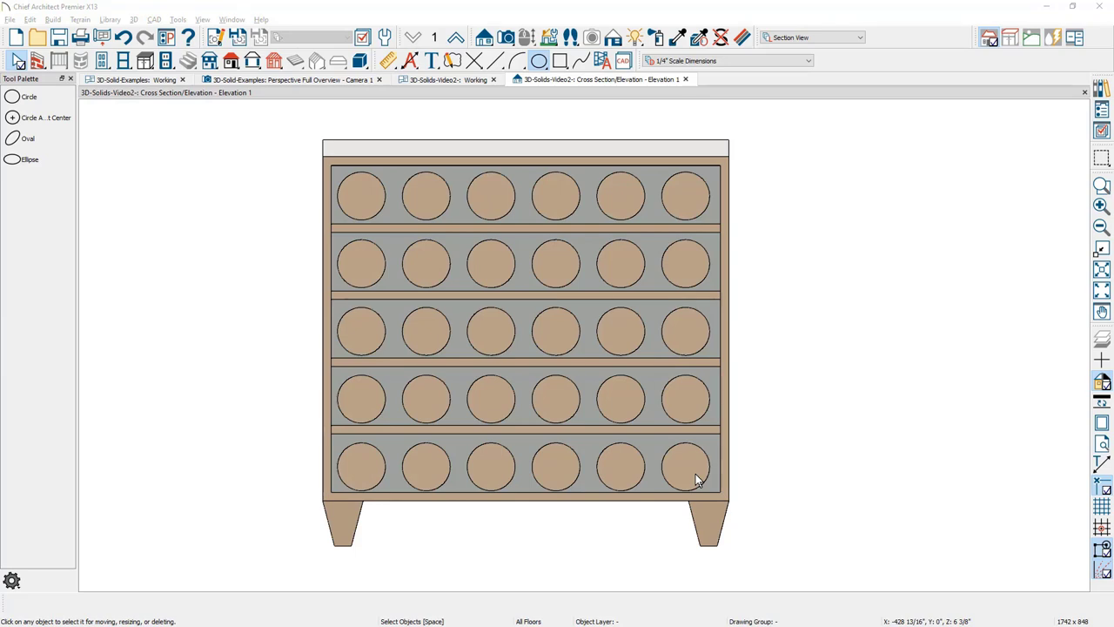
In the plan view, move the perforated panel from the back of the B36 cabinet to its front edge, and check it in the elevation.
left_click(456, 81)
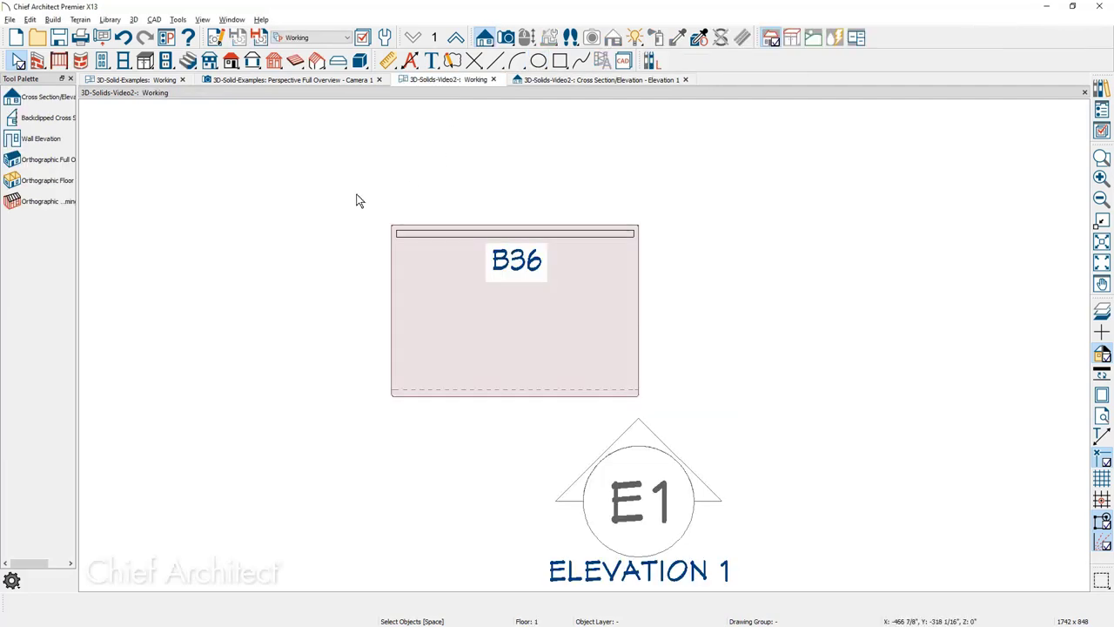
left_click_drag(357, 200, 667, 265)
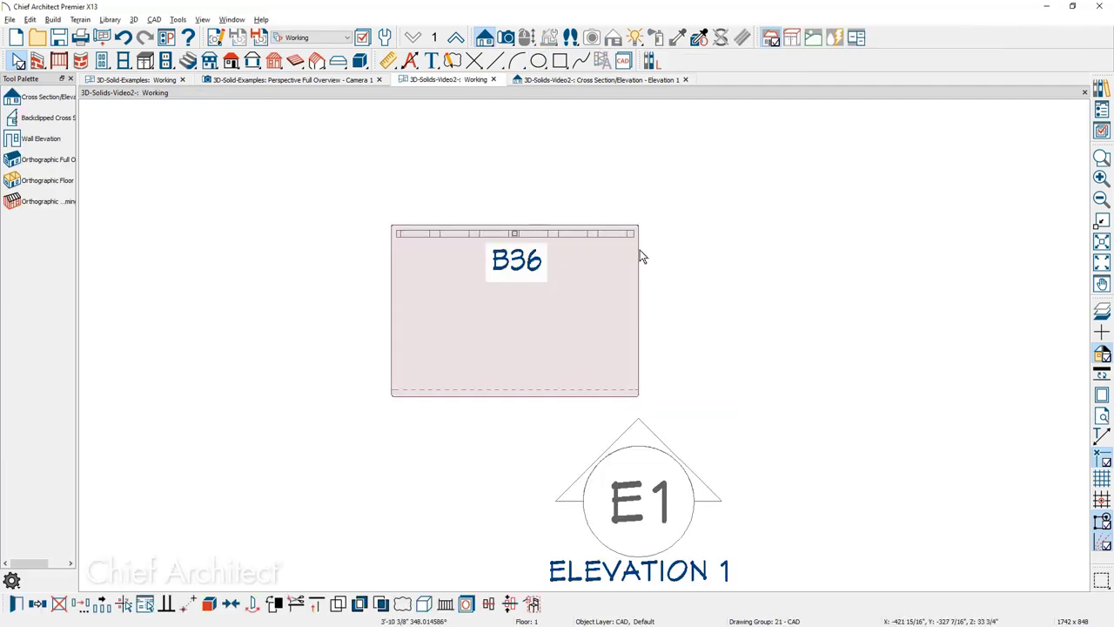
left_click_drag(515, 233, 510, 387)
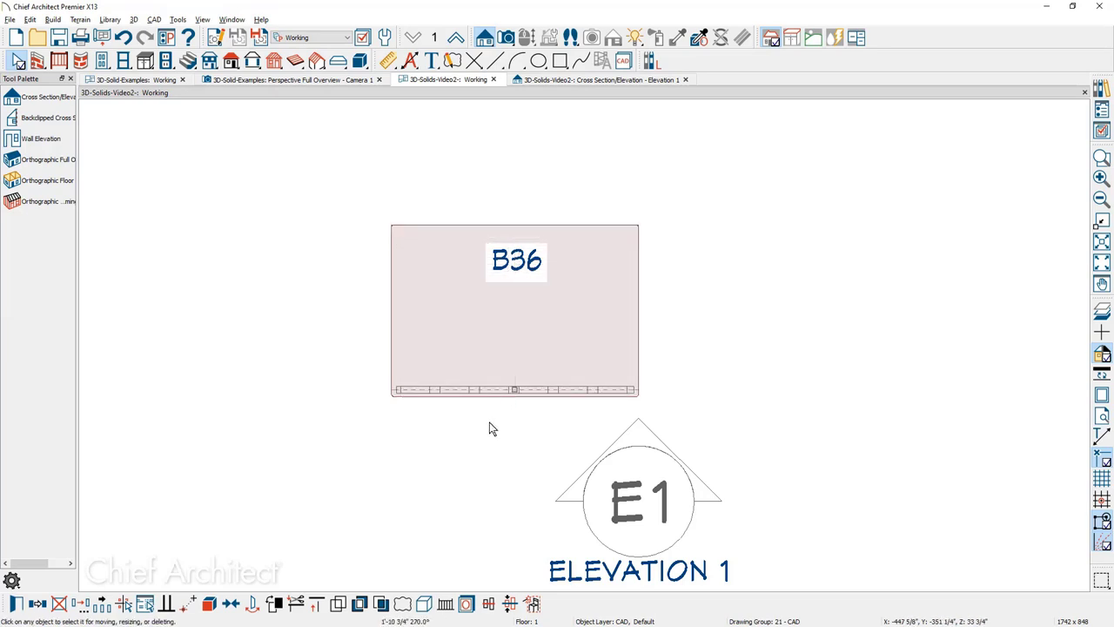
left_click(570, 80)
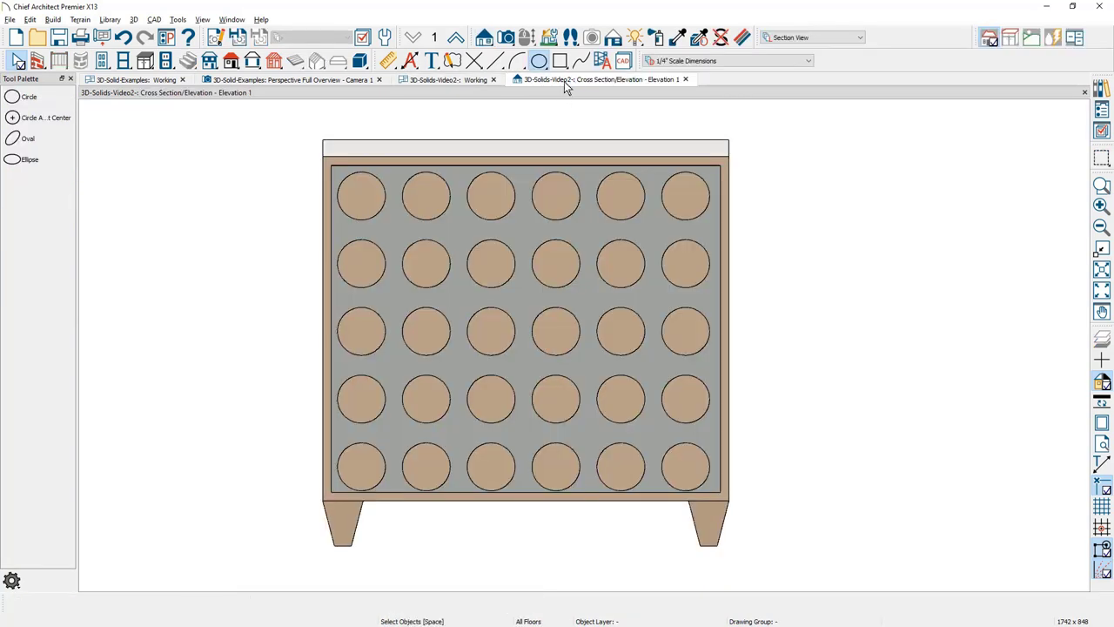
left_click(340, 82)
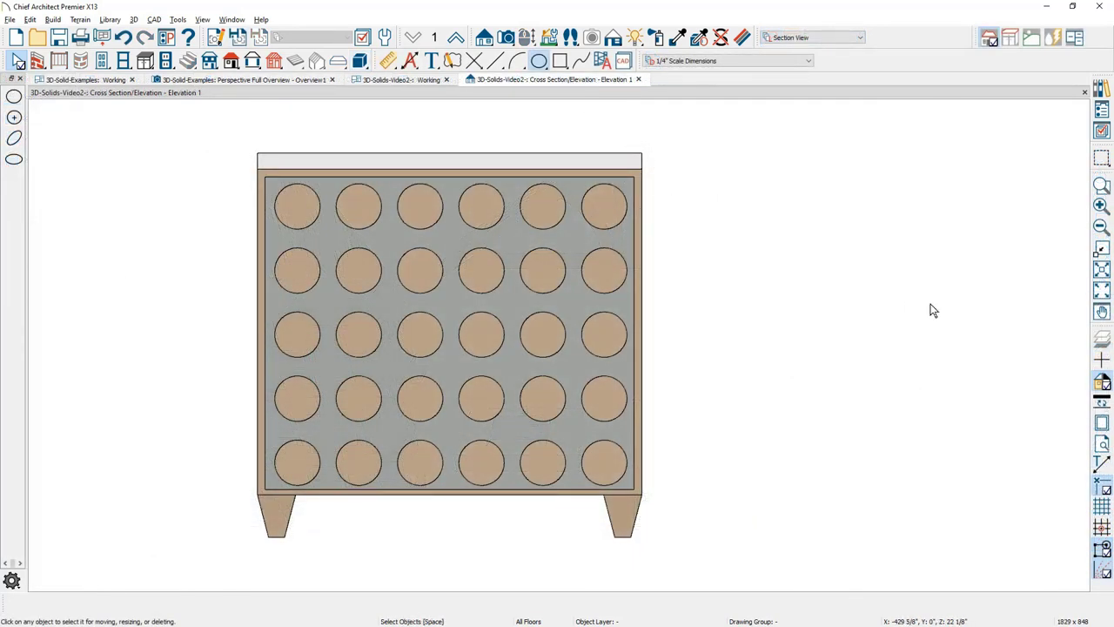
Draw a line about 44 5/8" long sloping down at 30° in the empty area beside the cabinet, and change it to an arc.
middle_click_drag(1003, 344, 508, 334)
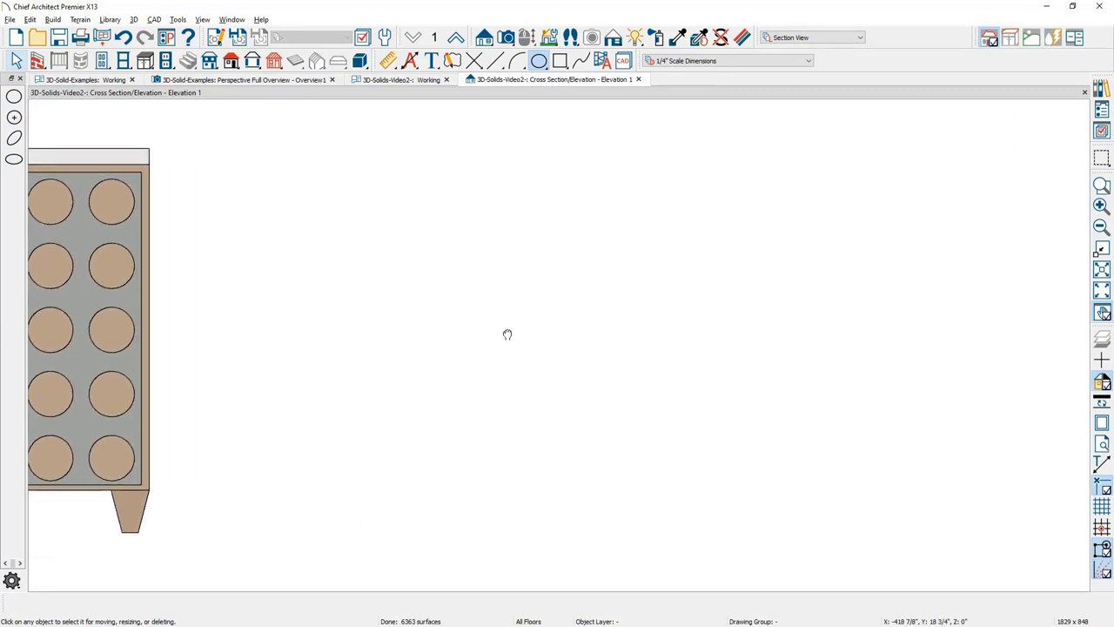
left_click(496, 63)
left_click_drag(348, 140, 743, 405)
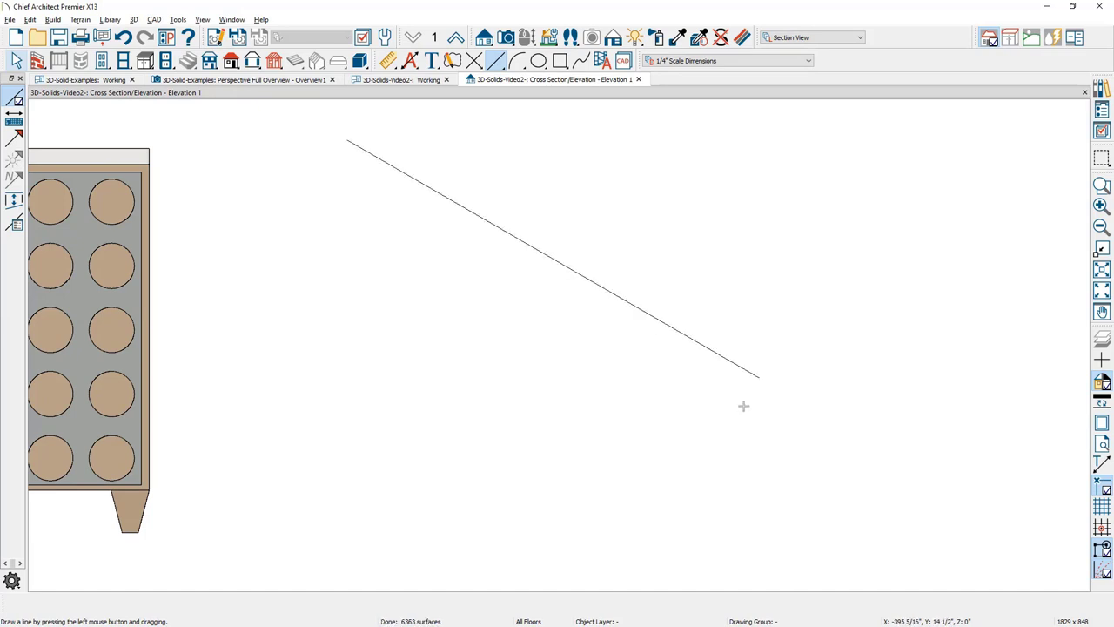
left_click(738, 365)
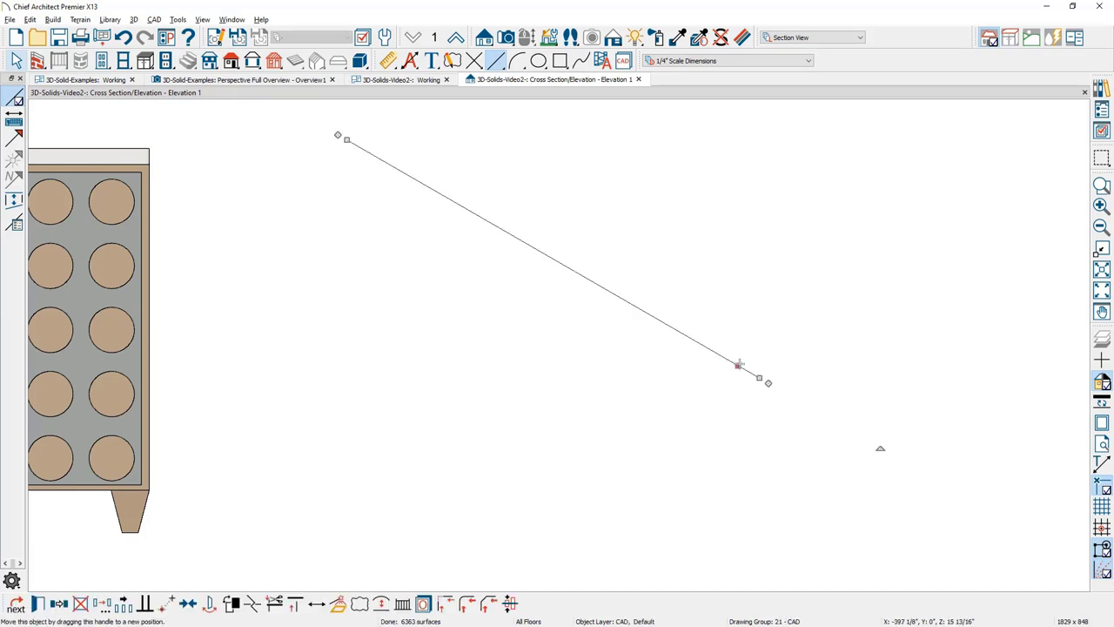
left_click(385, 604)
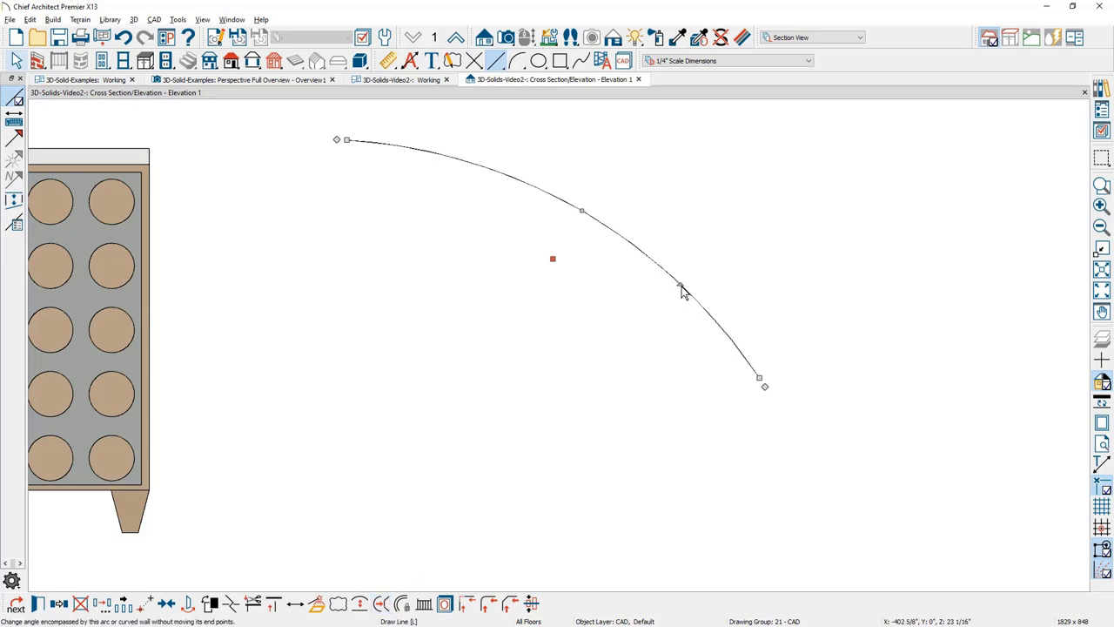
mouse_move(681, 289)
left_mouse_down()
mouse_move(630, 358)
mouse_move(670, 279)
left_mouse_up()
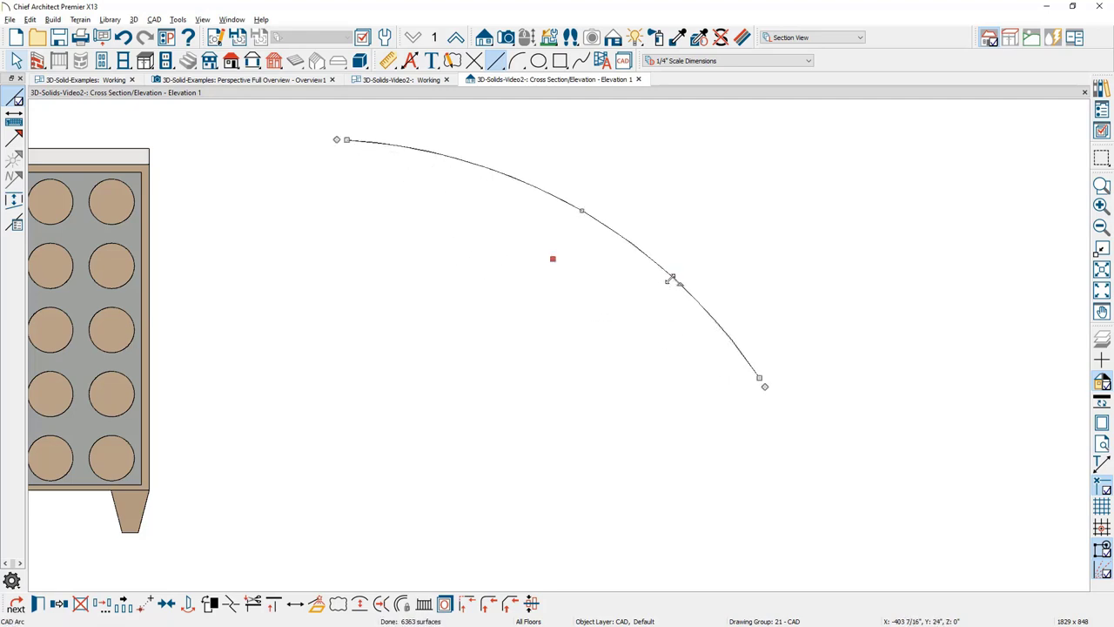
Set the arc's radius to 48".
double_click(670, 278)
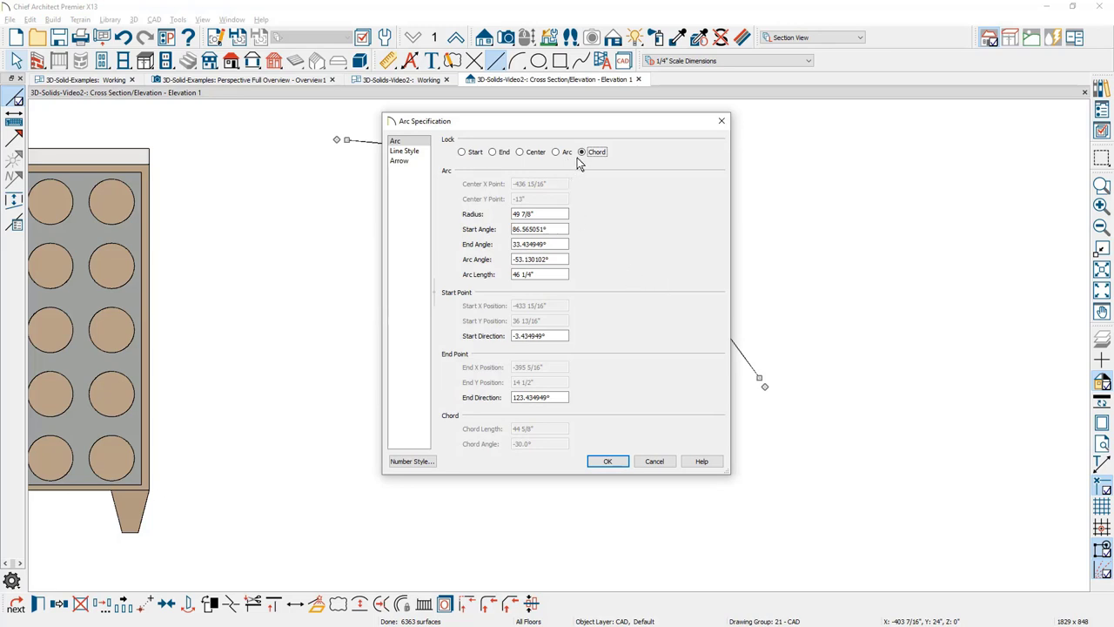
left_click_drag(559, 214, 469, 218)
type("48")
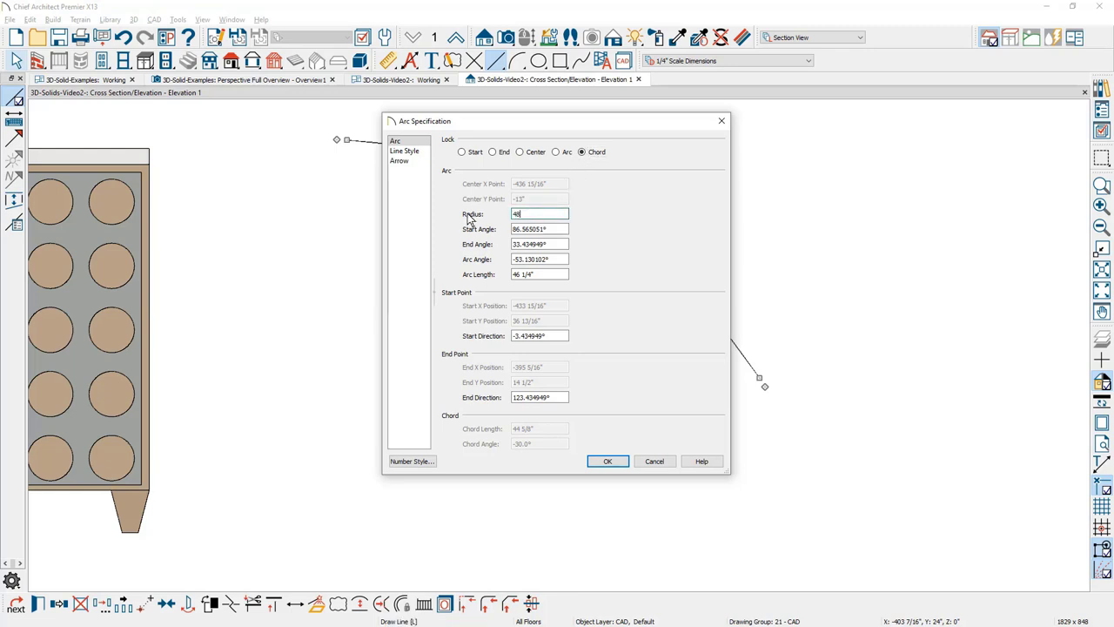
left_click(608, 461)
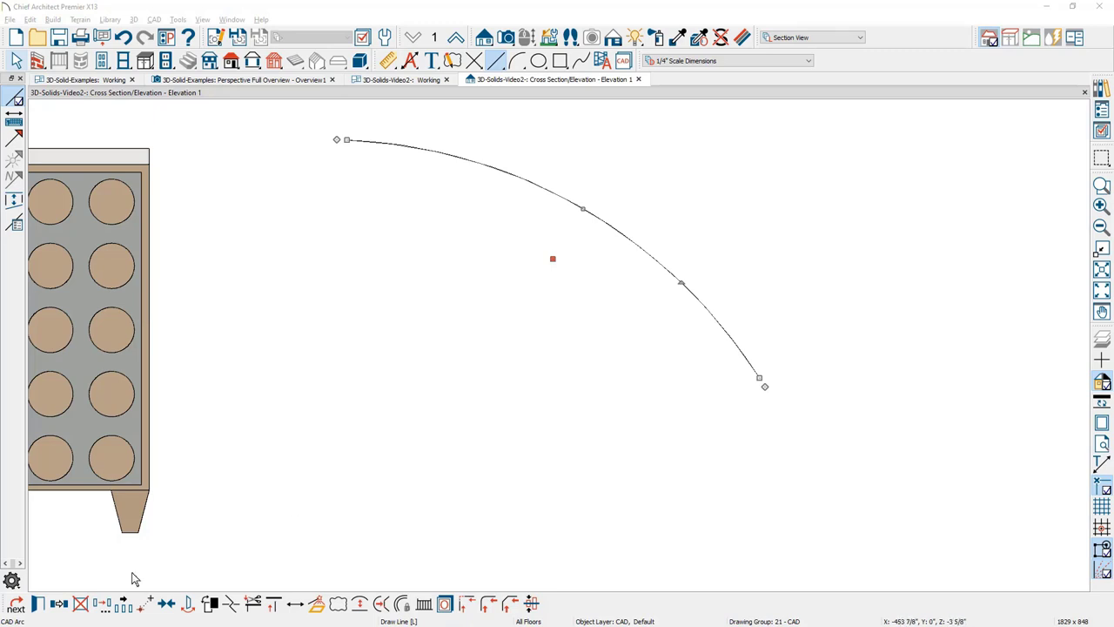
Make a concentric copy of the arc on its inner side, a short distance below the original.
left_click(63, 602)
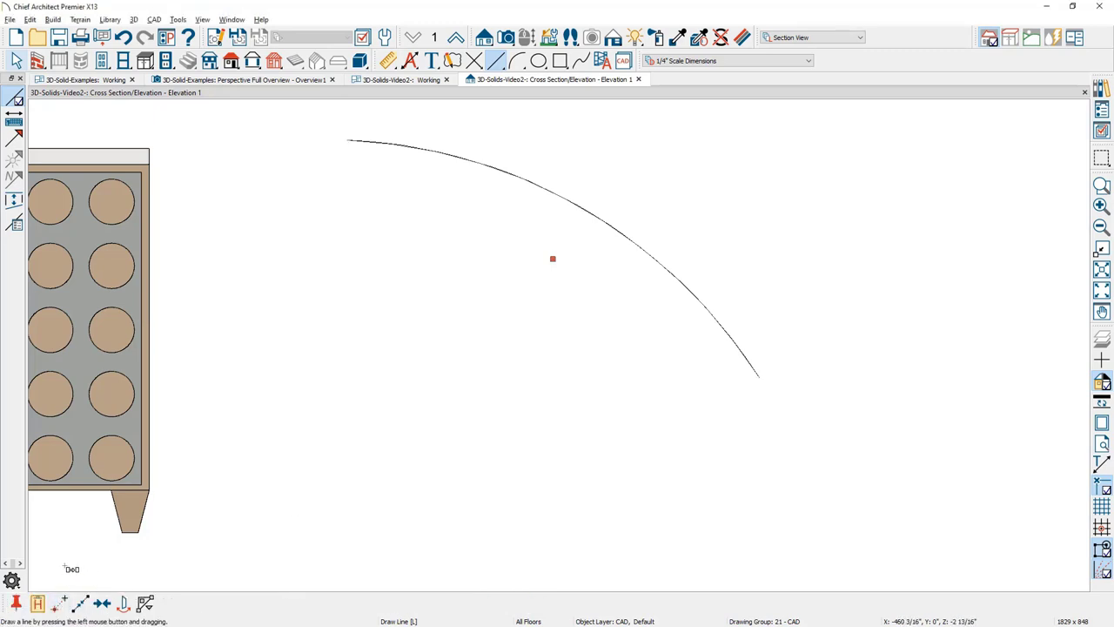
left_click(39, 603)
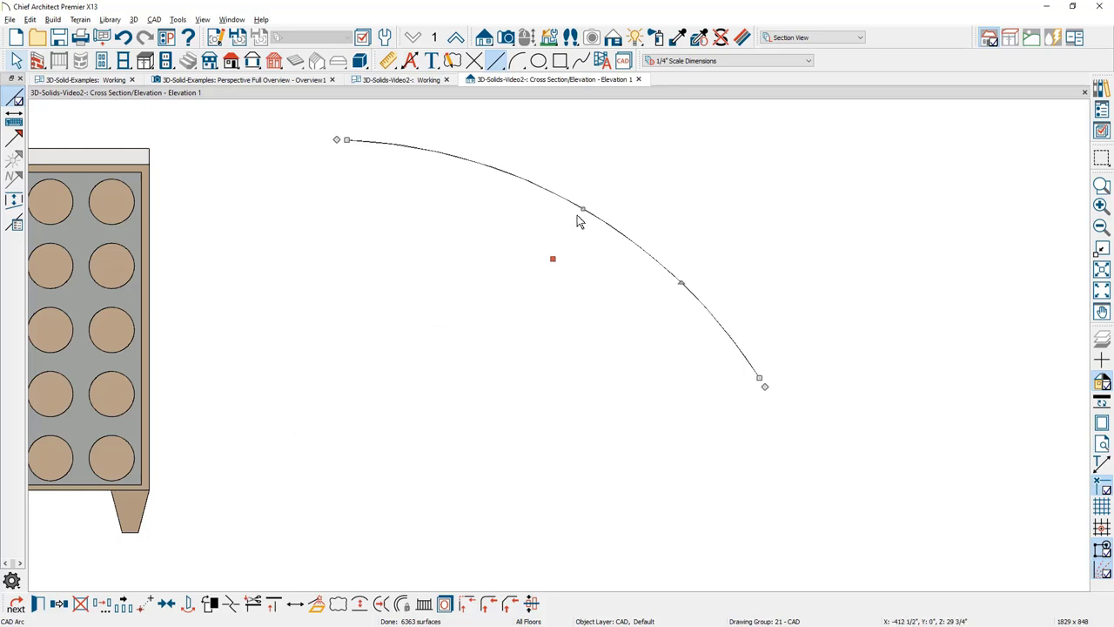
left_click_drag(582, 210, 568, 266)
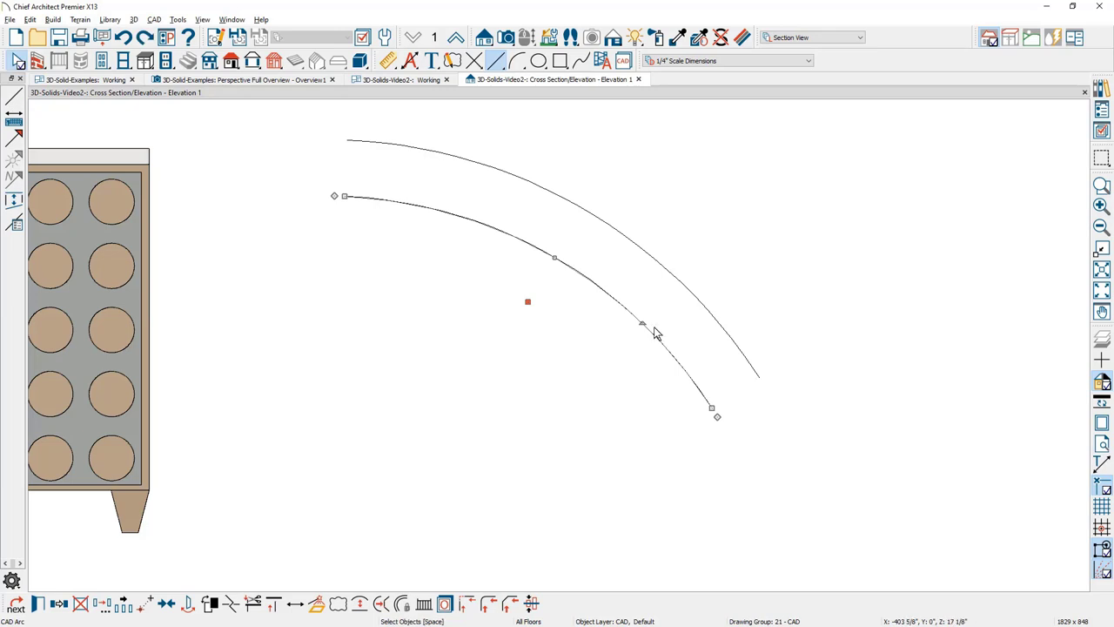
Close the two arcs into one shape with a horizontal line across the lower end and a vertical line across the upper end.
left_click(496, 61)
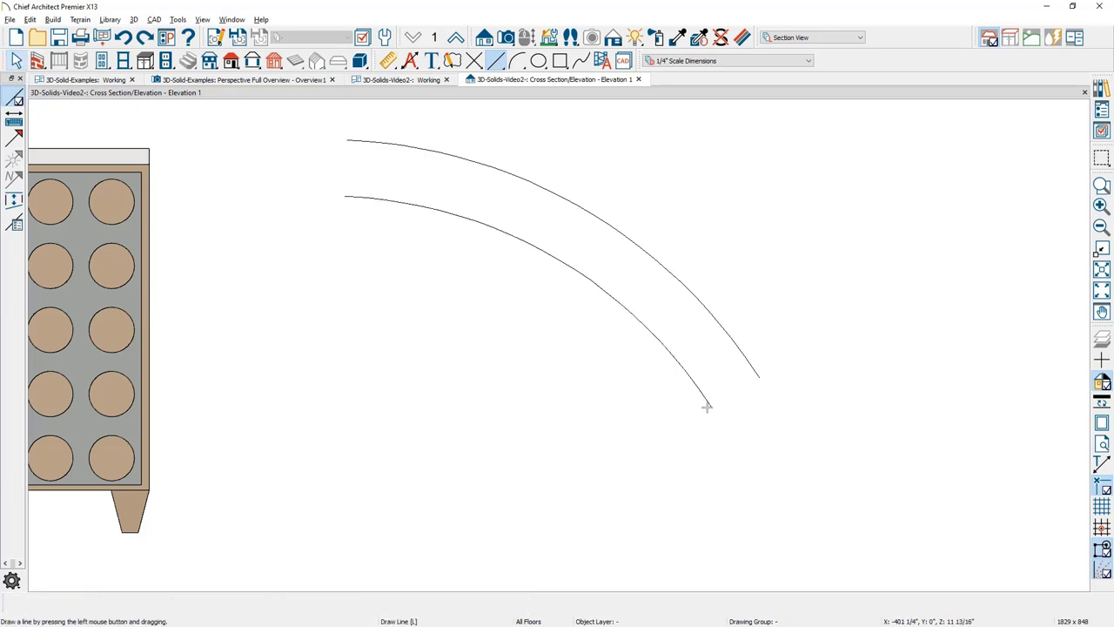
left_click_drag(712, 407, 806, 407)
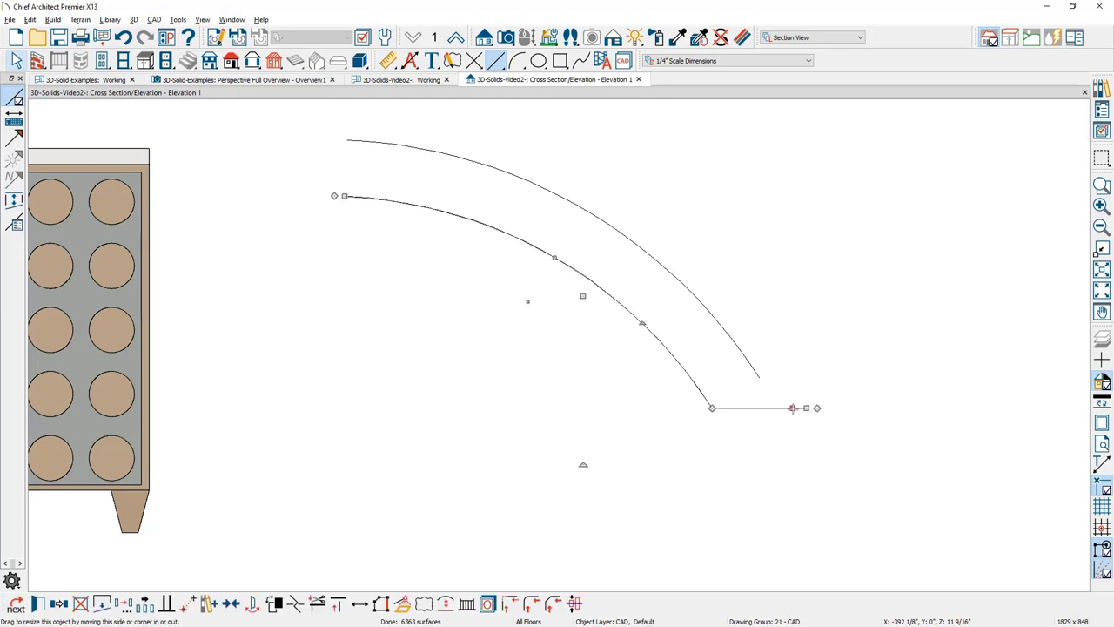
left_click(509, 604)
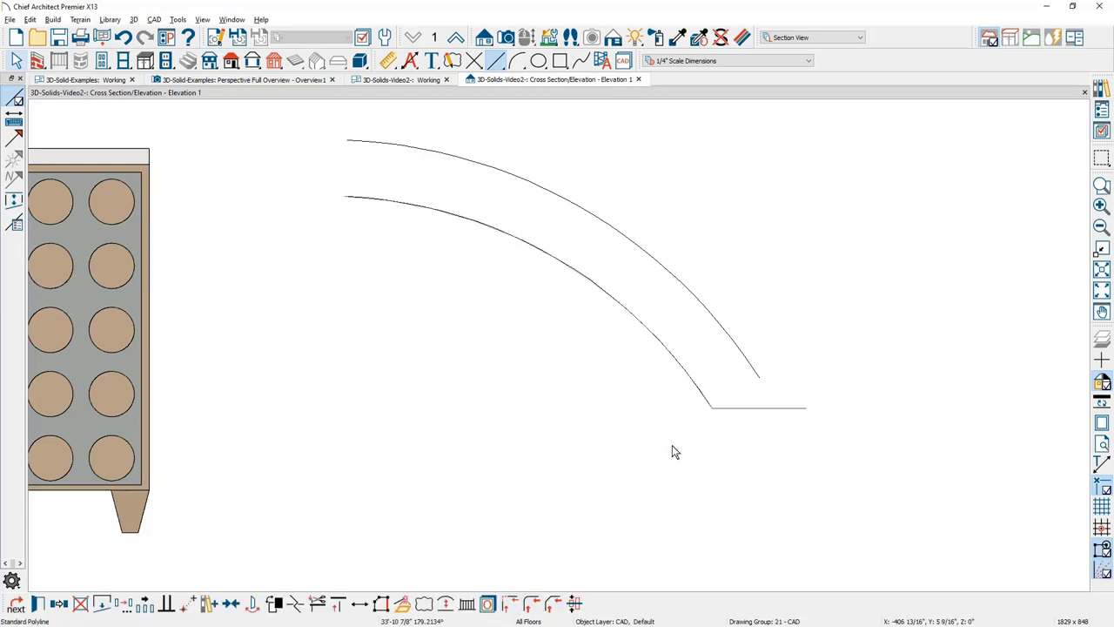
left_click(756, 376)
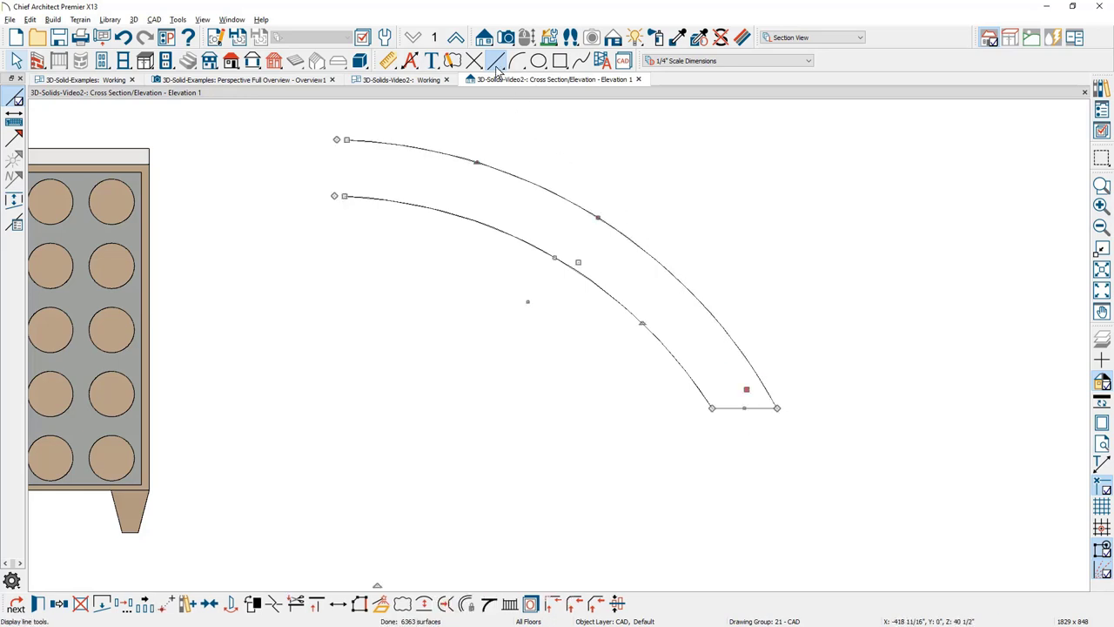
key("Escape")
left_click_drag(347, 140, 348, 199)
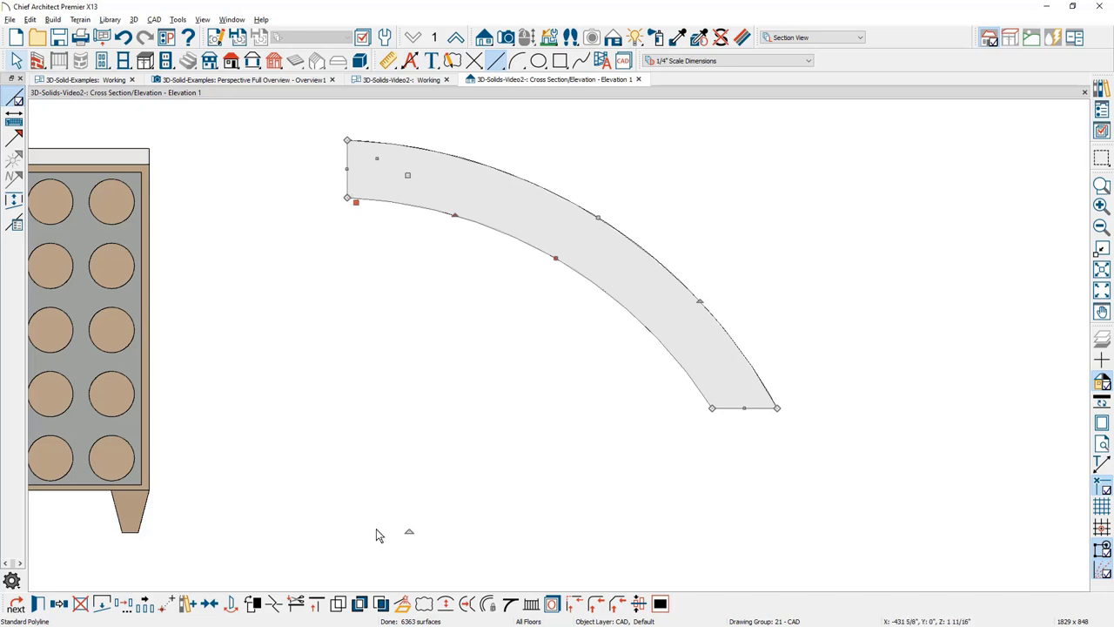
Convert the closed arched shape to a polyline solid with a thickness of 8".
left_click(404, 603)
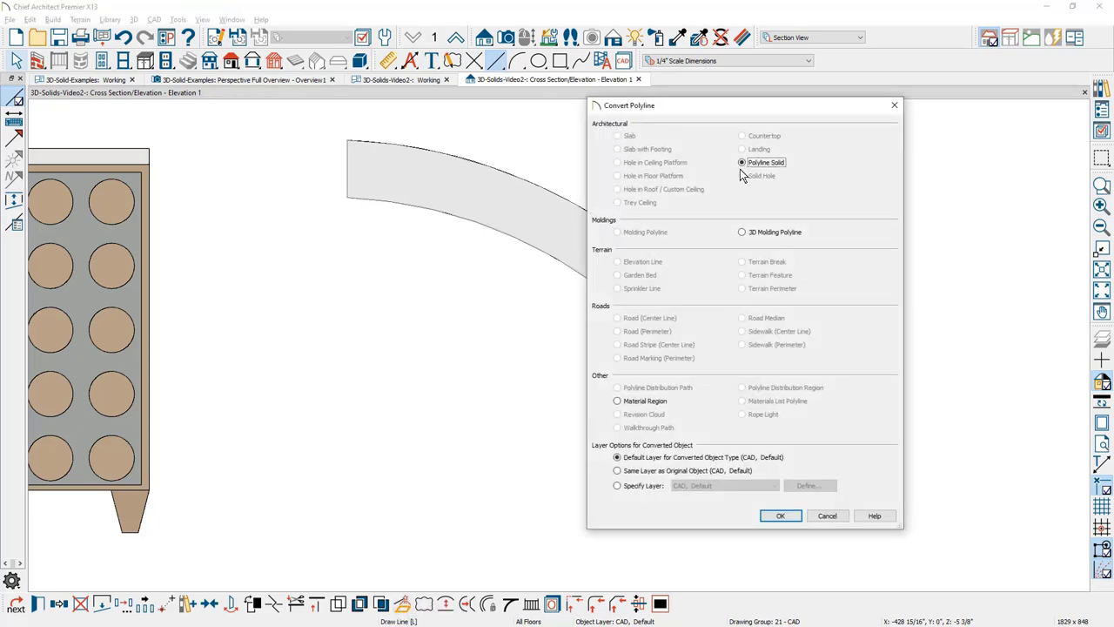
left_click(780, 516)
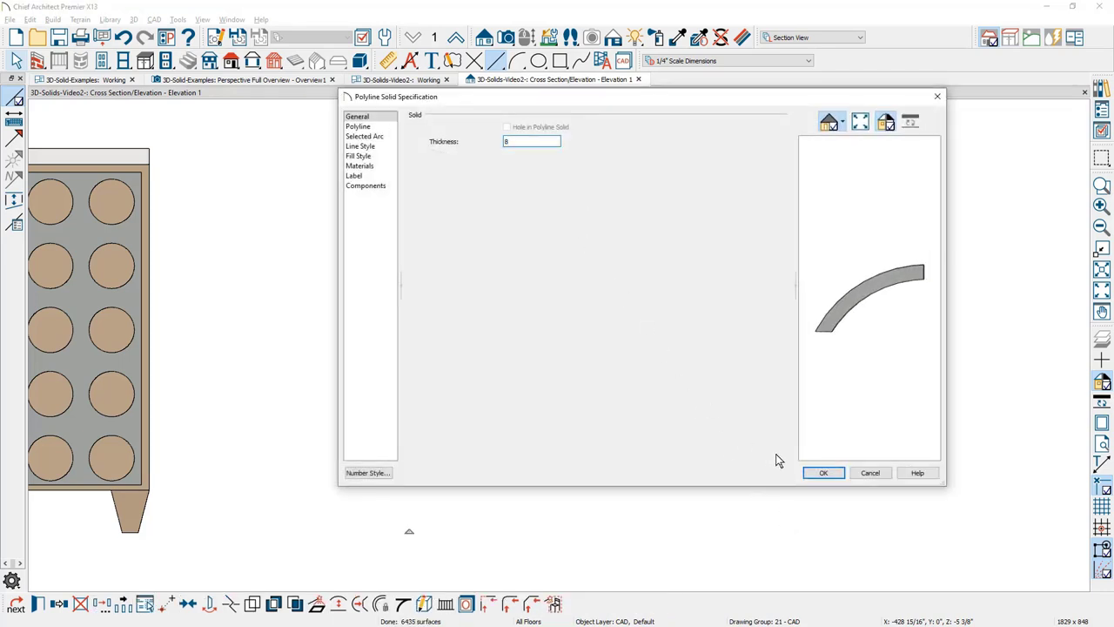
left_click(817, 474)
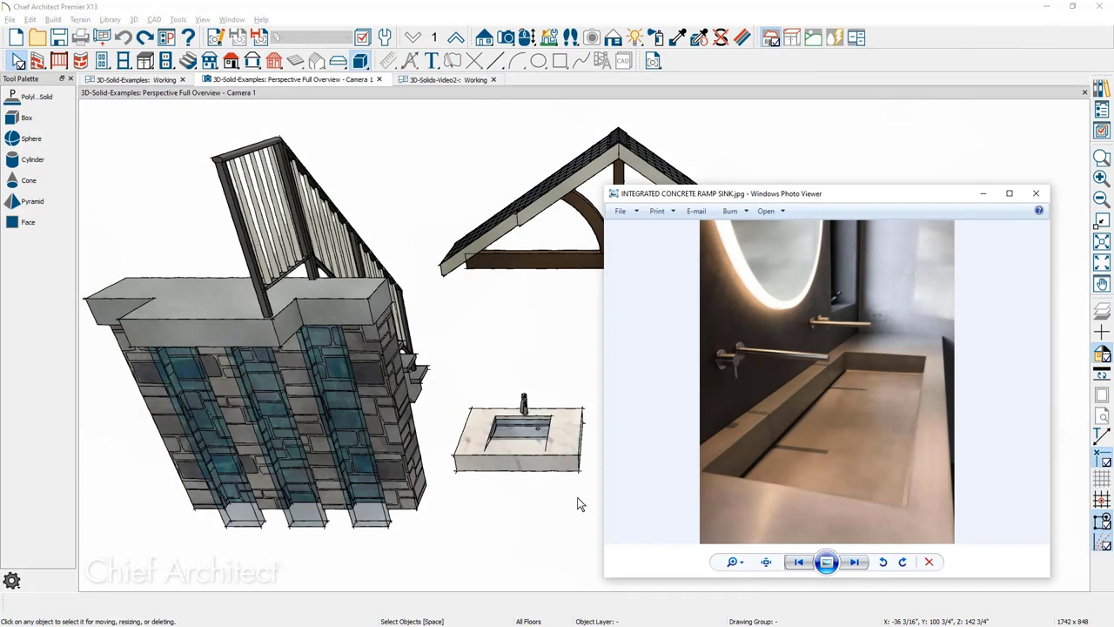
Show the next integrated concrete ramp sink reference photo in Windows Photo Viewer.
left_click(857, 563)
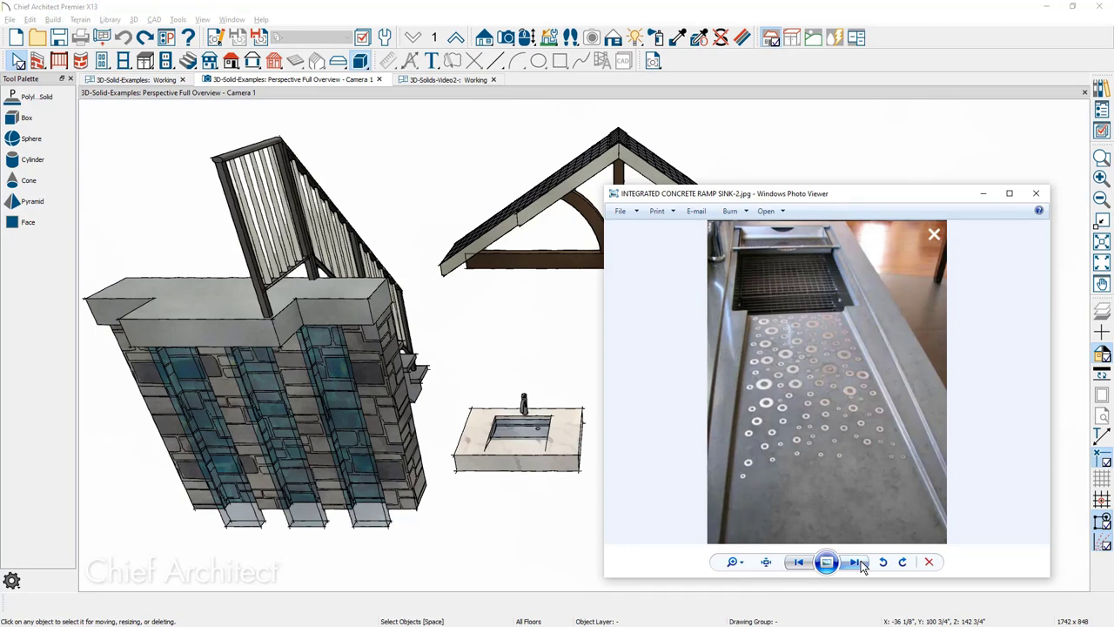
Draw a rectangular polyline solid about 33" by 20" in the 3D-Solids-Video2 plan and create a cross-section elevation facing its short side.
left_click(471, 83)
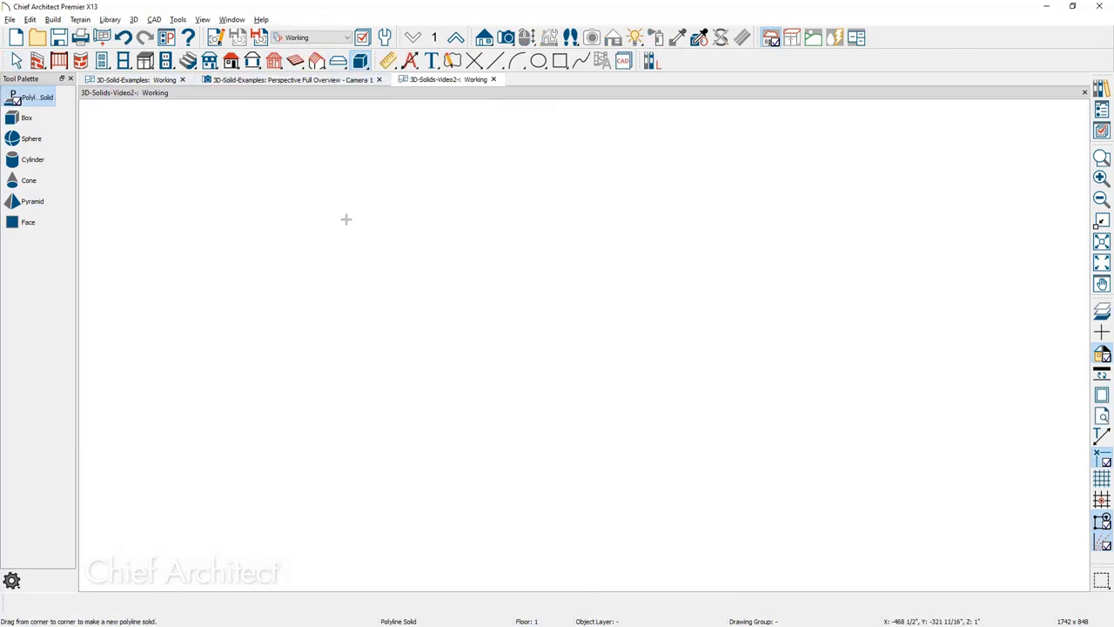
left_click_drag(345, 218, 573, 358)
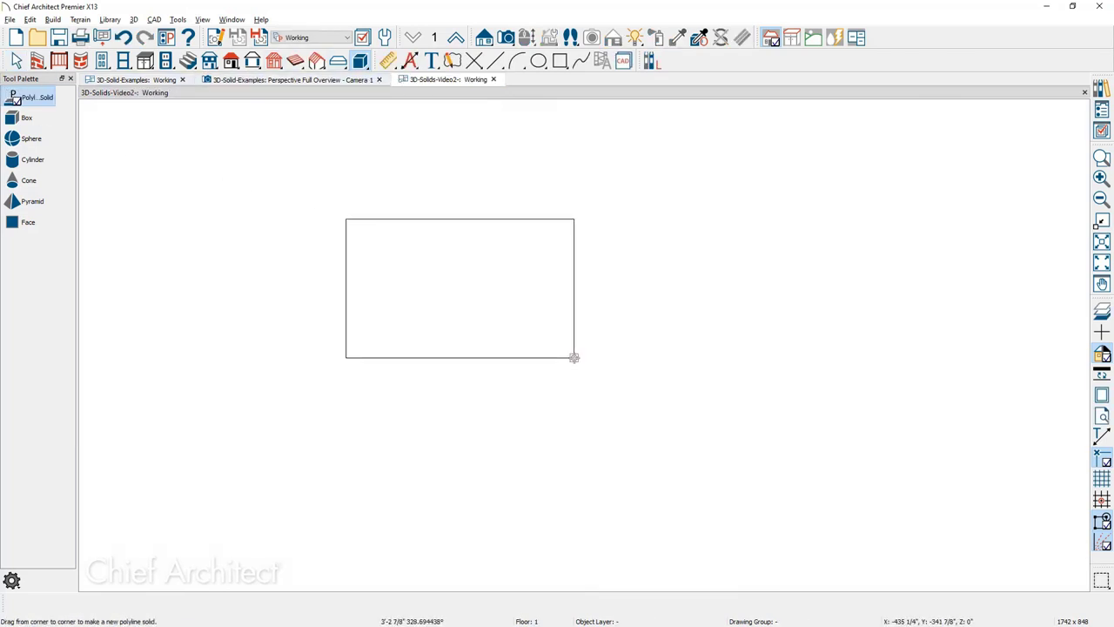
left_click(485, 38)
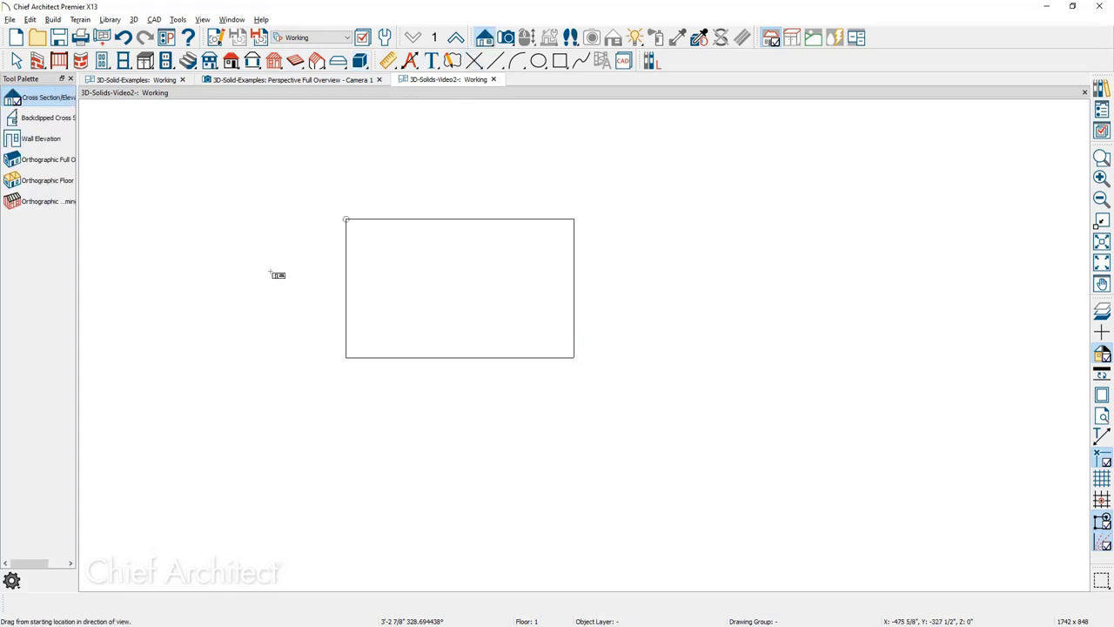
left_click_drag(272, 270, 618, 269)
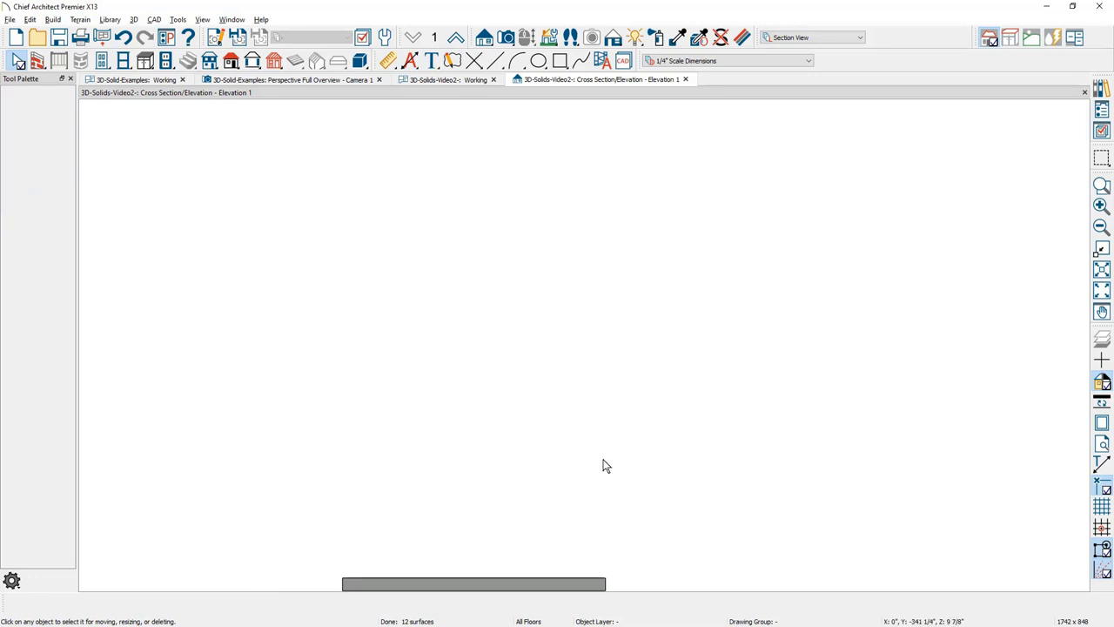
mouse_move(603, 464)
middle_mouse_down()
mouse_move(619, 304)
mouse_move(592, 340)
middle_mouse_up()
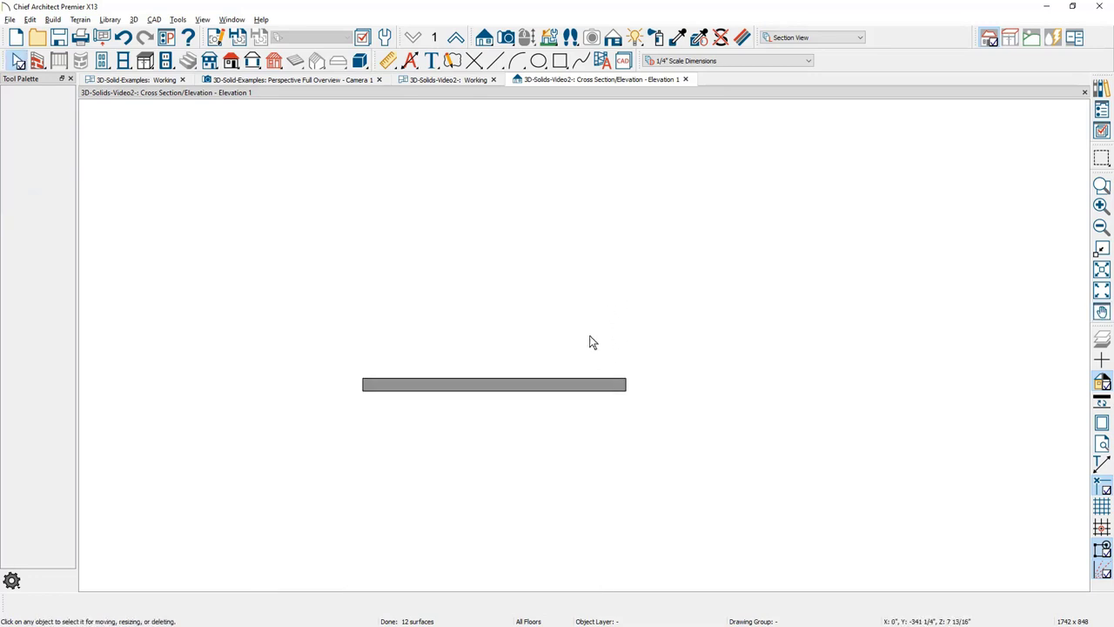
Set the polyline solid's thickness to 6" and its height from finished floor to top to 32".
left_click(551, 383)
double_click(552, 383)
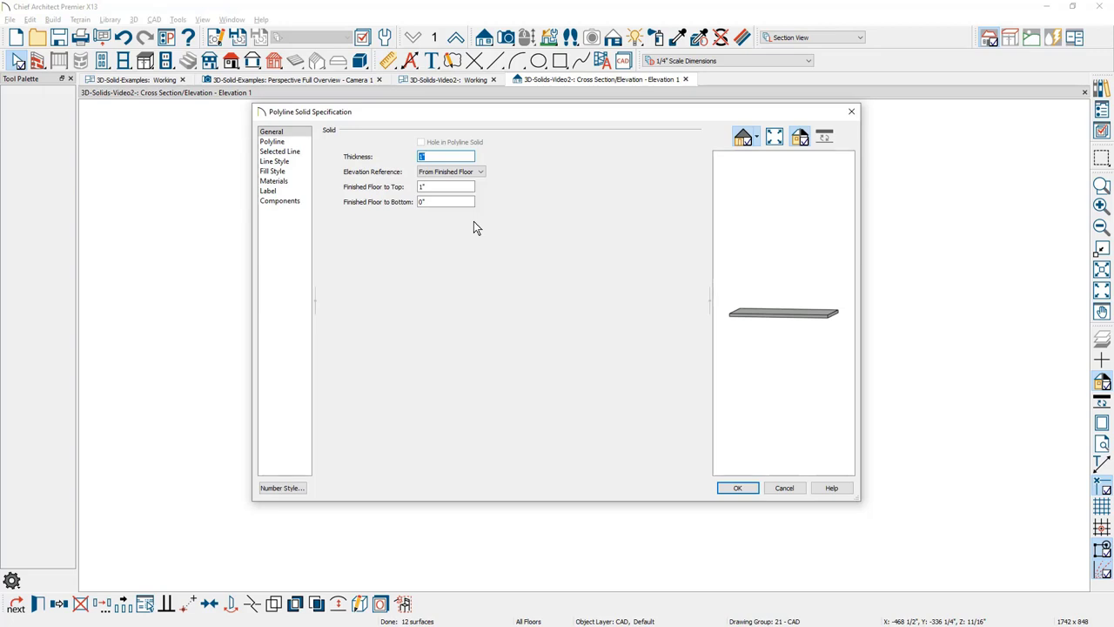
type("6")
key("Tab")
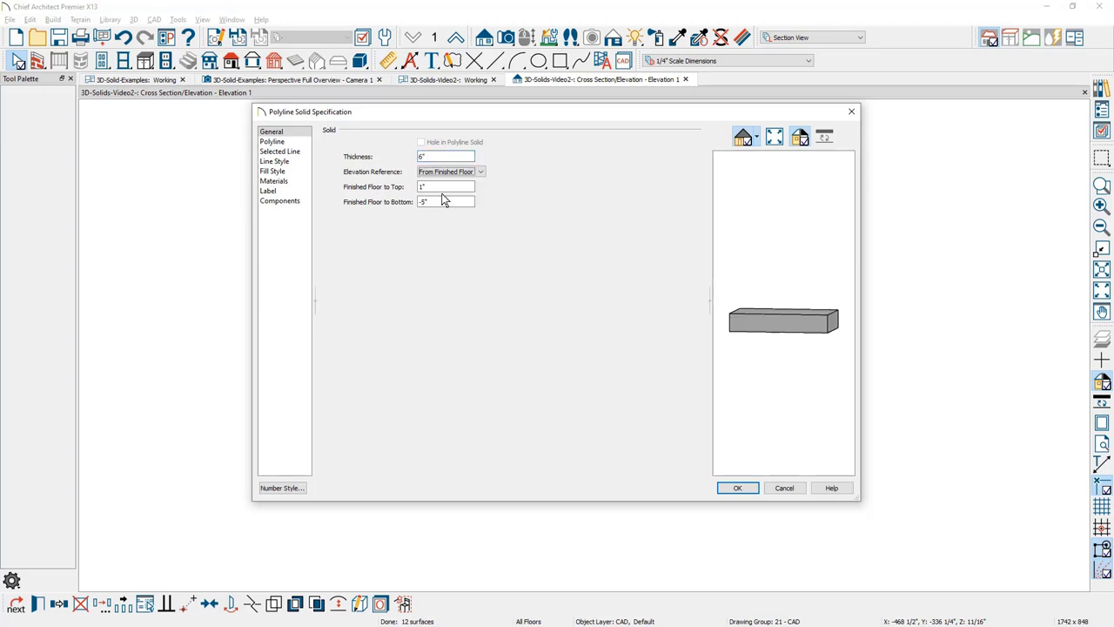
key("Tab")
type("32")
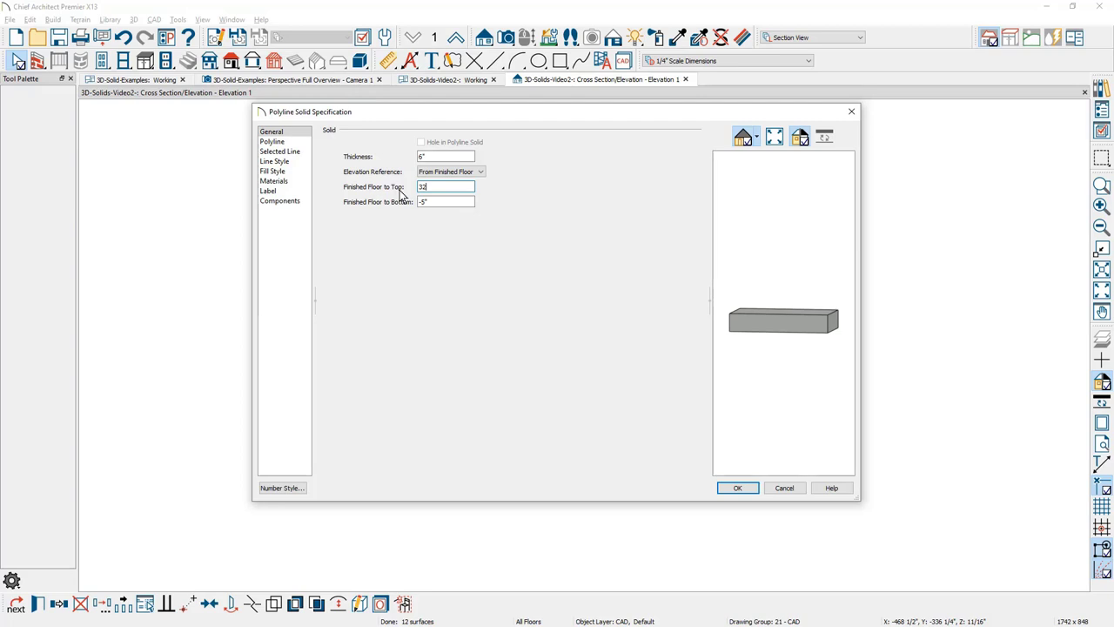
key("Tab")
left_click(736, 488)
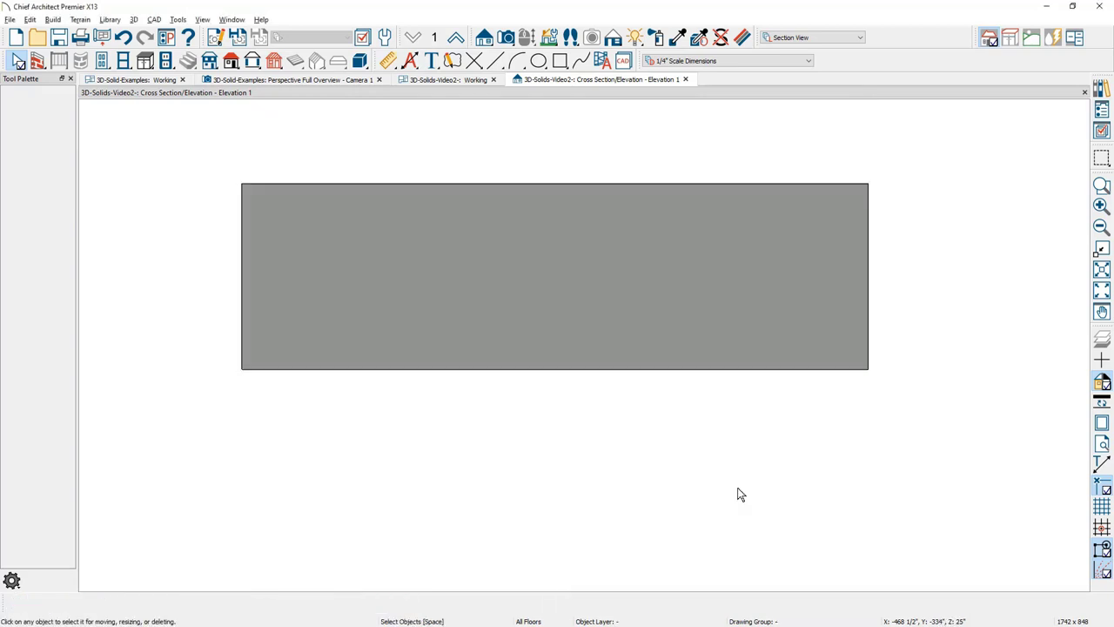
Draw a closed ramp-sink profile over the slab with lines: vertical back, flat bottom, sloping ramp and horizontal top above the slab.
left_click(494, 61)
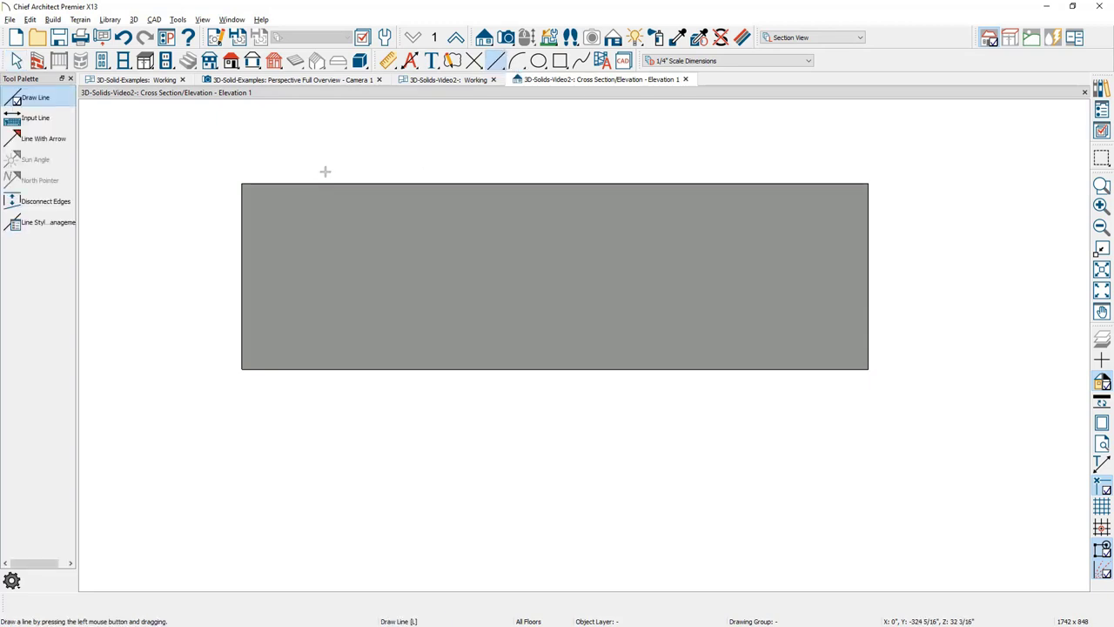
mouse_move(327, 142)
left_mouse_down()
mouse_move(312, 321)
mouse_move(497, 323)
mouse_move(667, 268)
mouse_move(775, 201)
mouse_move(803, 237)
mouse_move(830, 160)
left_mouse_up()
left_click_drag(328, 143, 847, 143)
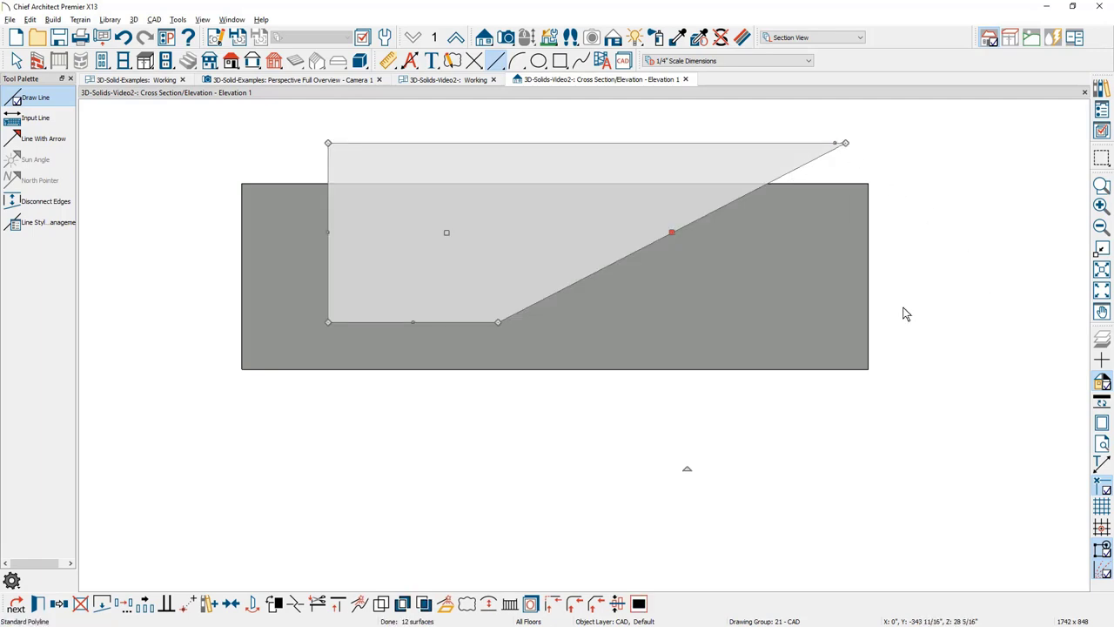
Convert the closed ramp profile to a polyline solid with a thickness of 16".
left_click(444, 604)
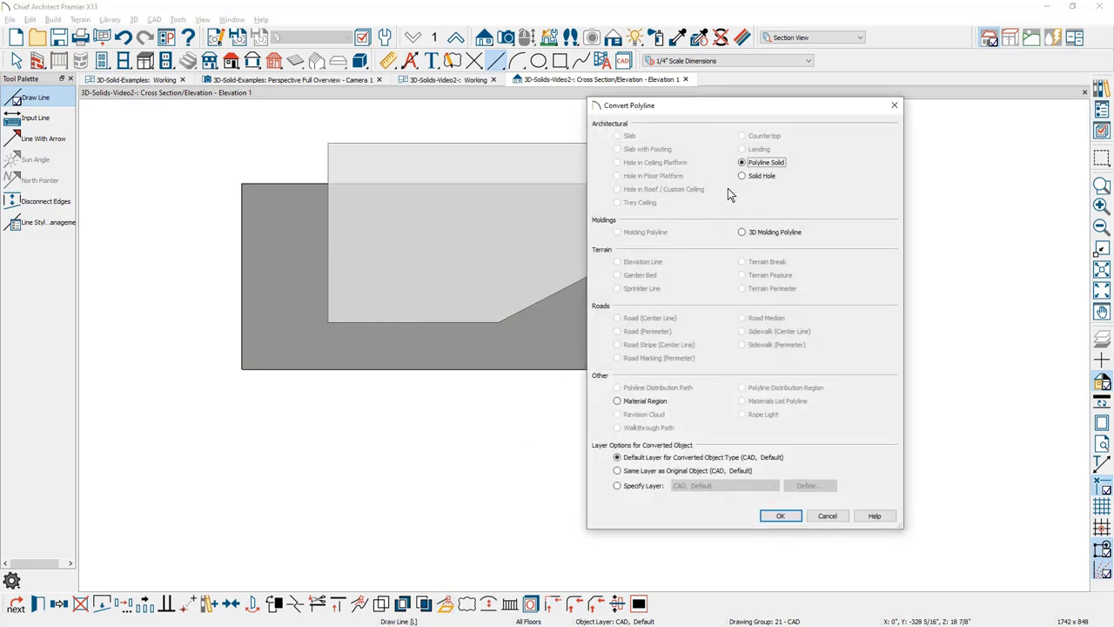
left_click(781, 515)
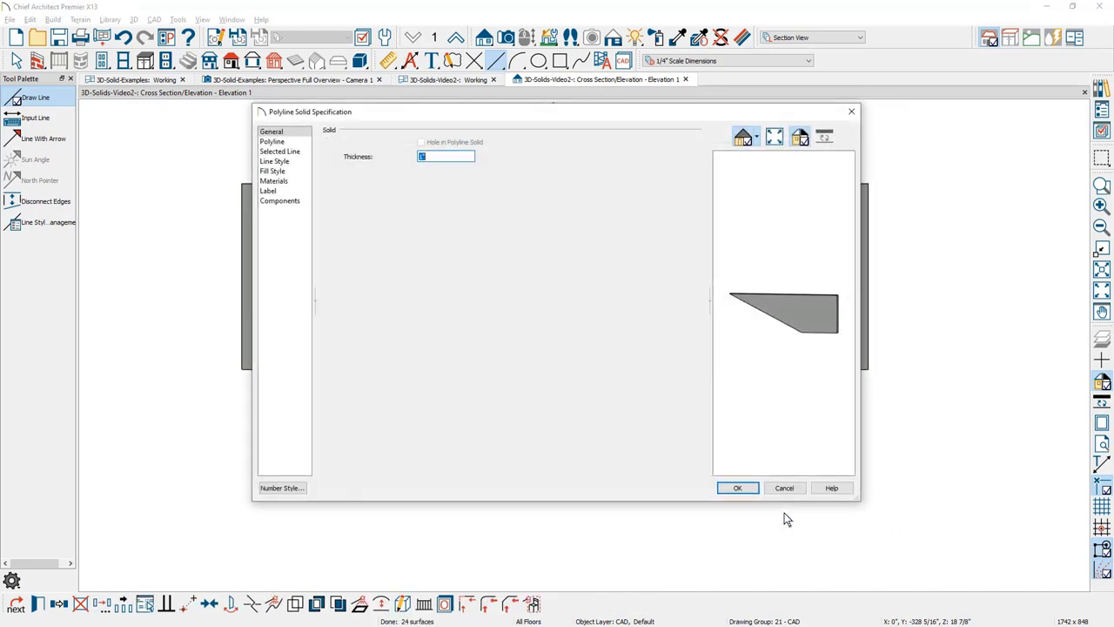
type("16")
left_click(747, 488)
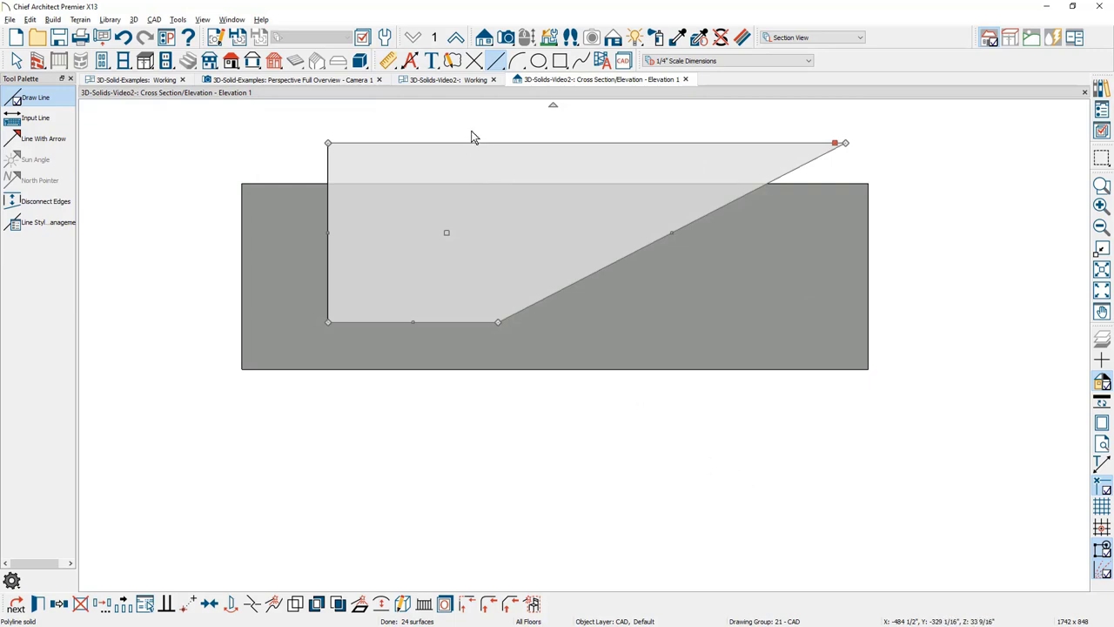
In the plan view, move the ramp-shaped solid inside the rectangular slab and center it on the slab's long edge.
left_click(465, 82)
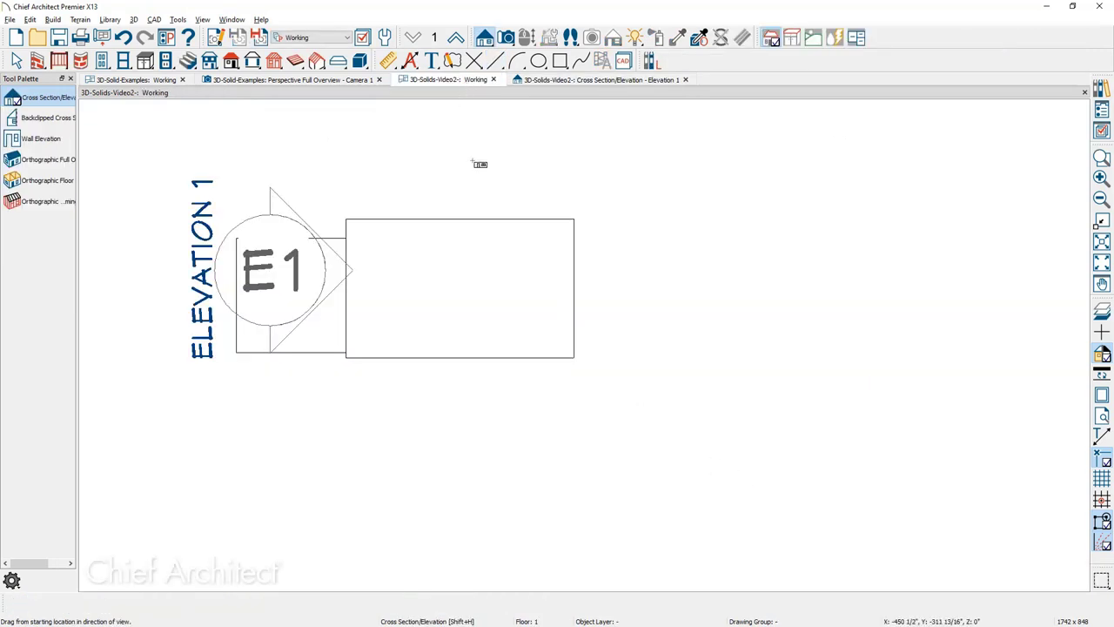
left_click(306, 337)
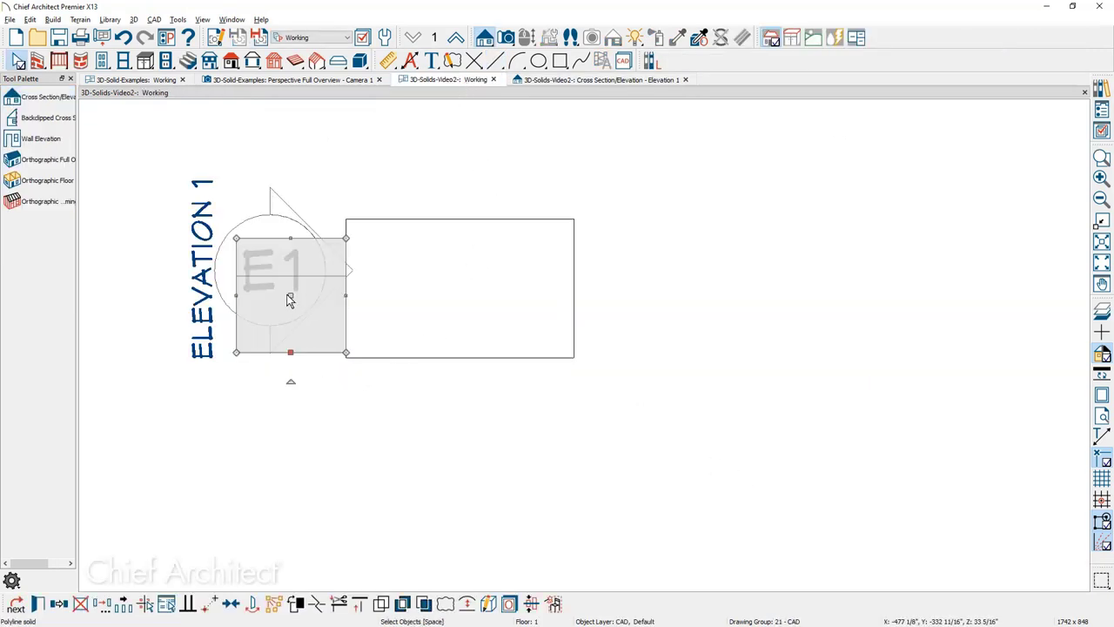
left_click_drag(290, 295, 460, 288)
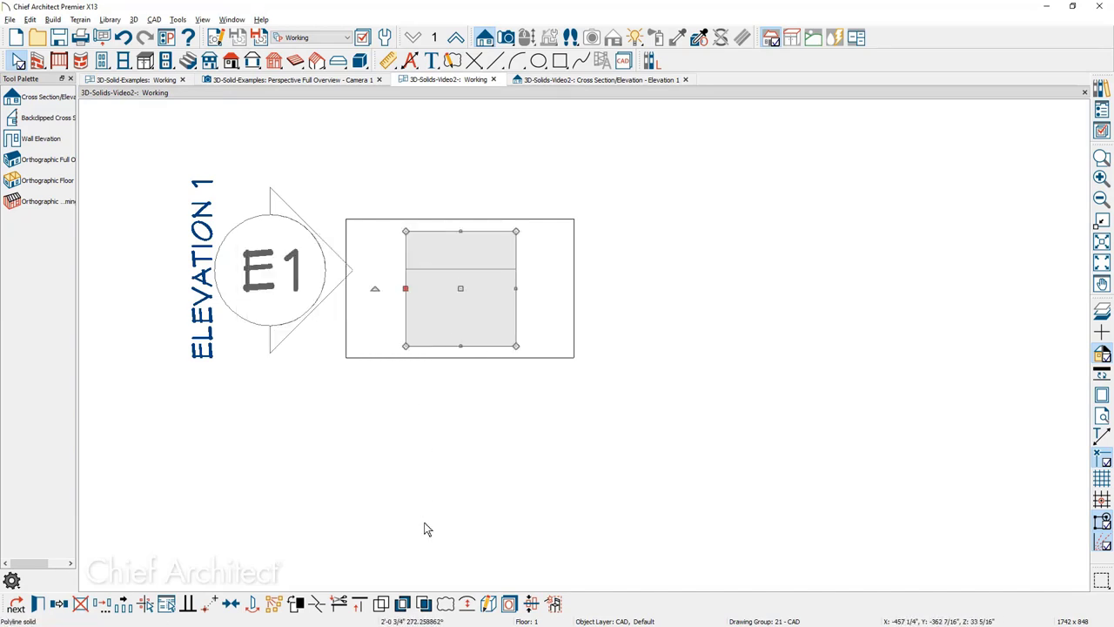
left_click(235, 603)
left_click(445, 221)
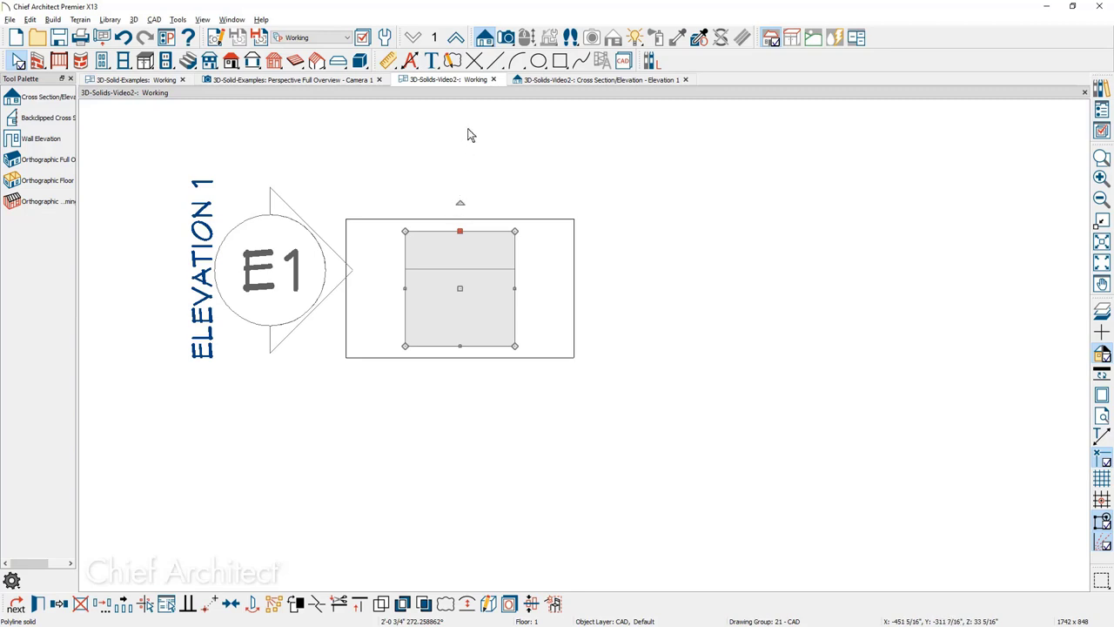
Create a 3D camera view showing the slab and the ramp-shaped solid.
left_click(505, 39)
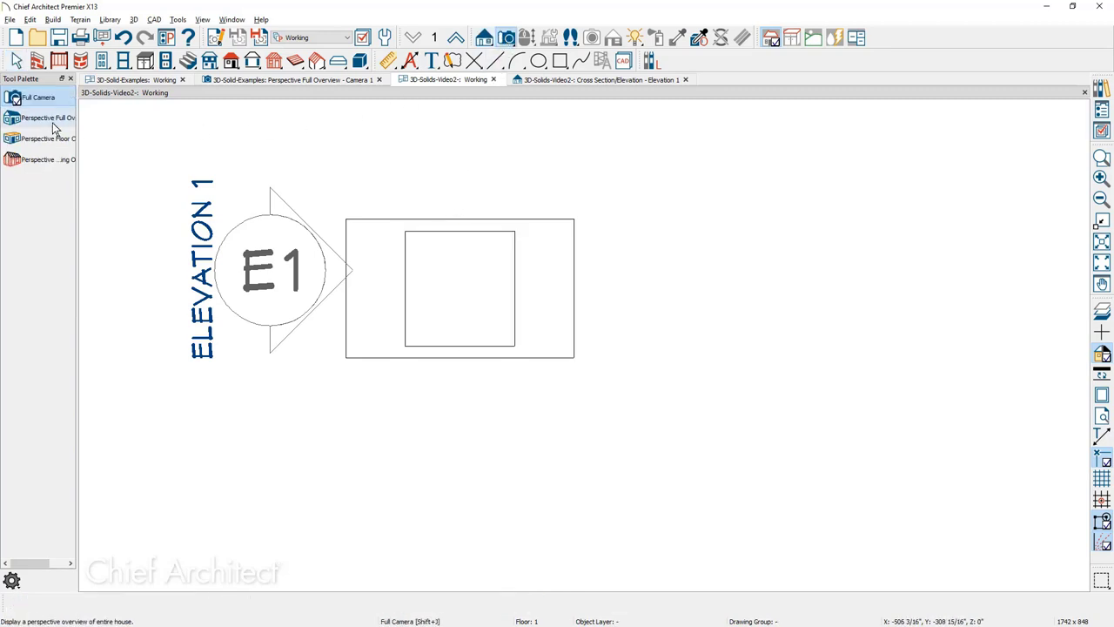
left_click(26, 118)
left_click_drag(411, 241, 423, 256)
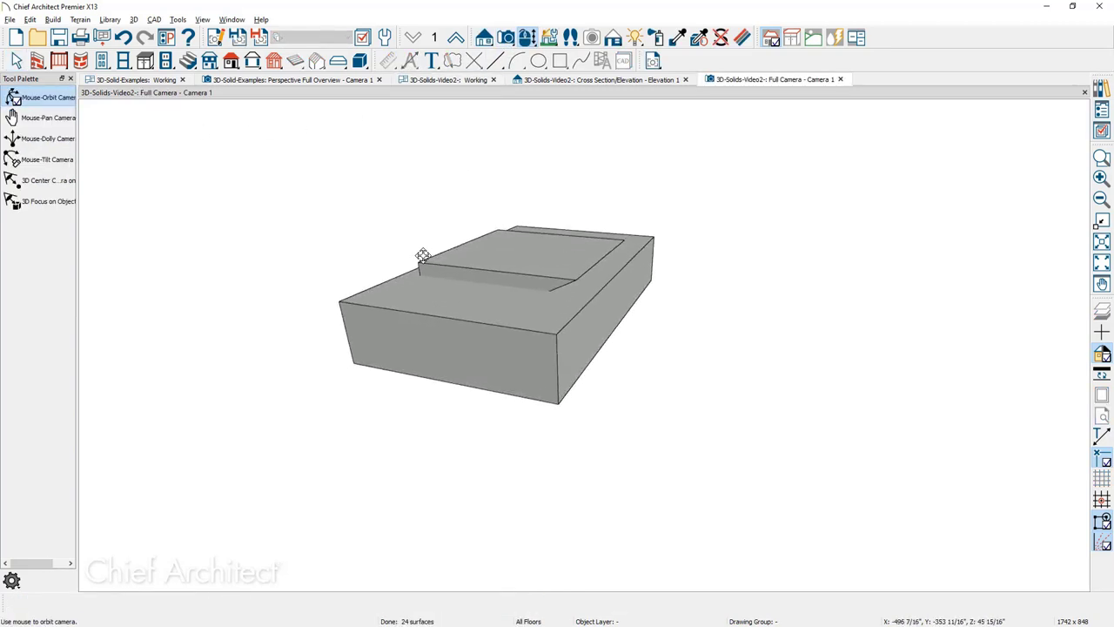
left_click_drag(441, 305, 467, 293)
Try to subtract the ramp-shaped polyline solid from the slab polyline solid.
left_click(471, 302)
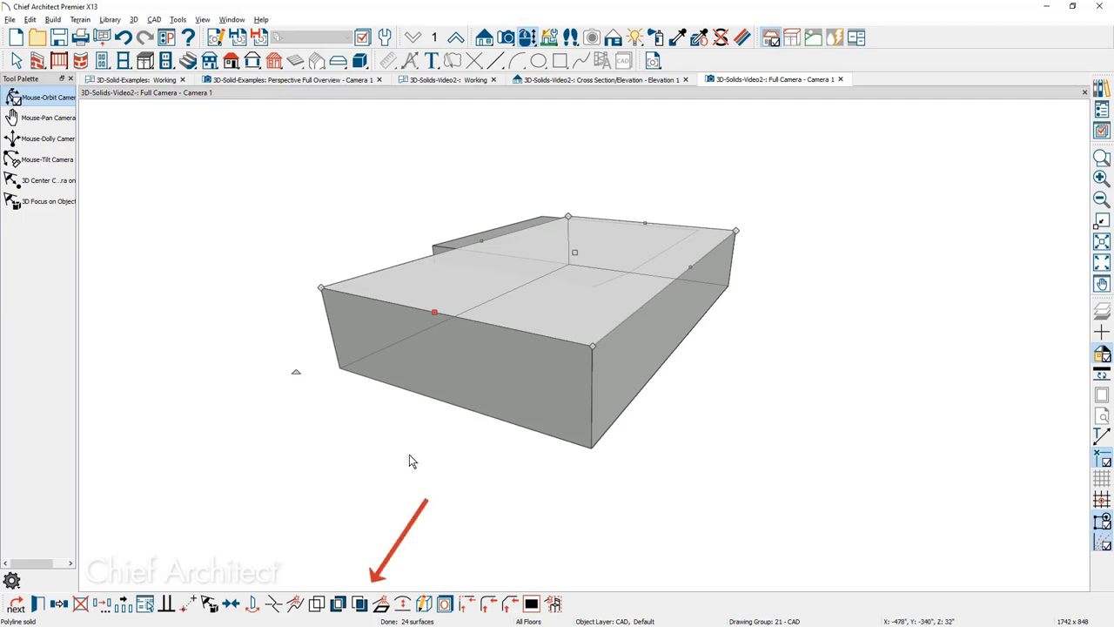
left_click(583, 246)
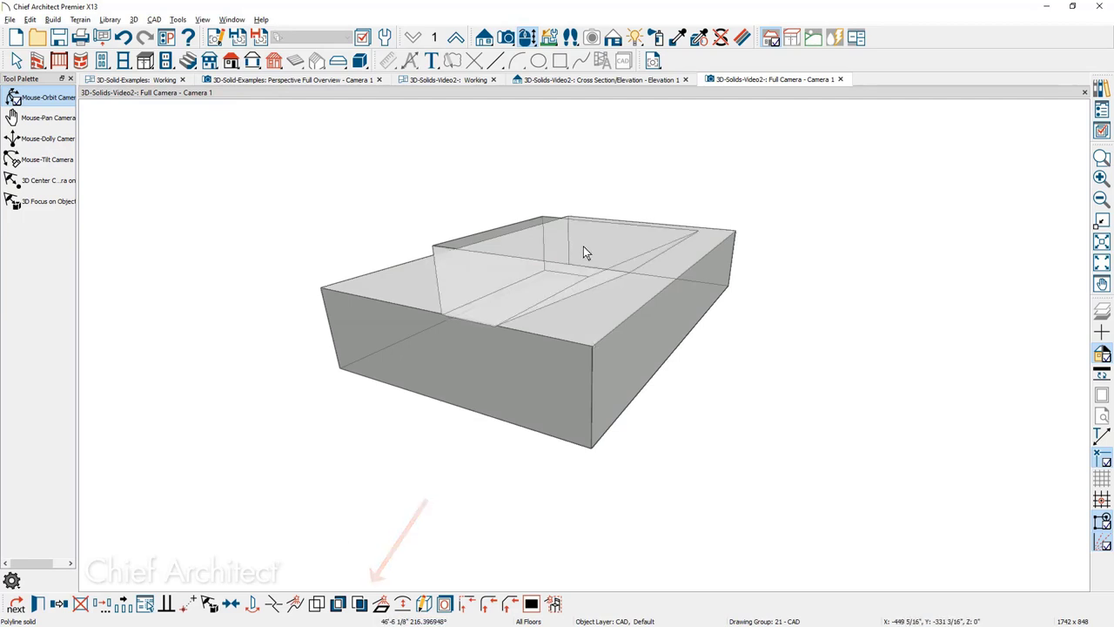
key("space")
Convert the ramp-shaped polyline solid and the slab polyline solid each to a solid.
middle_click_drag(588, 306, 301, 438)
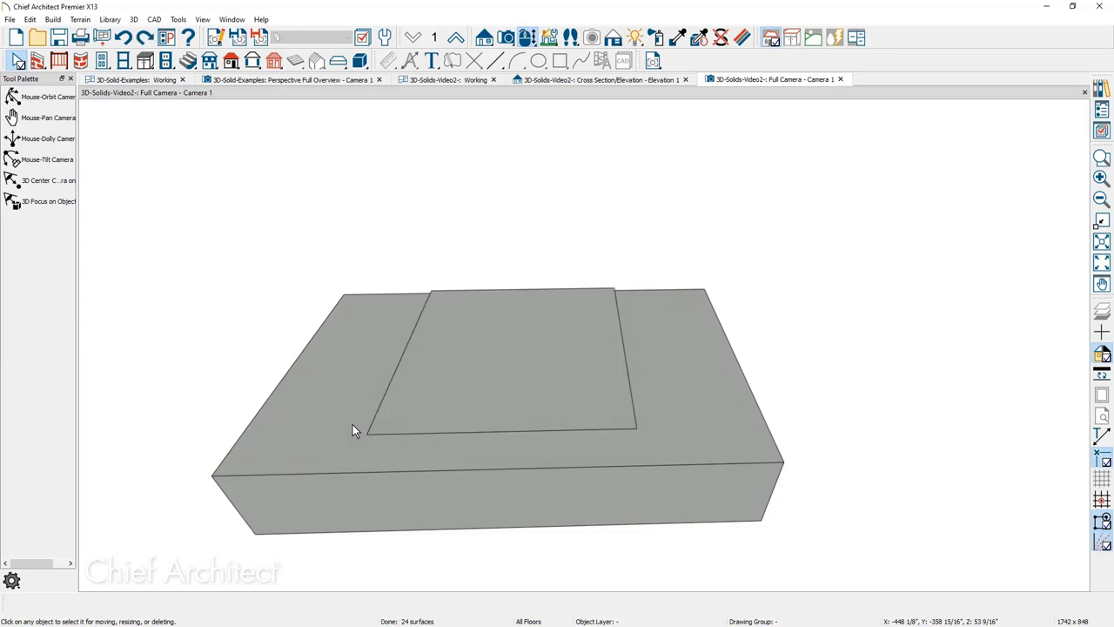
left_click(438, 388)
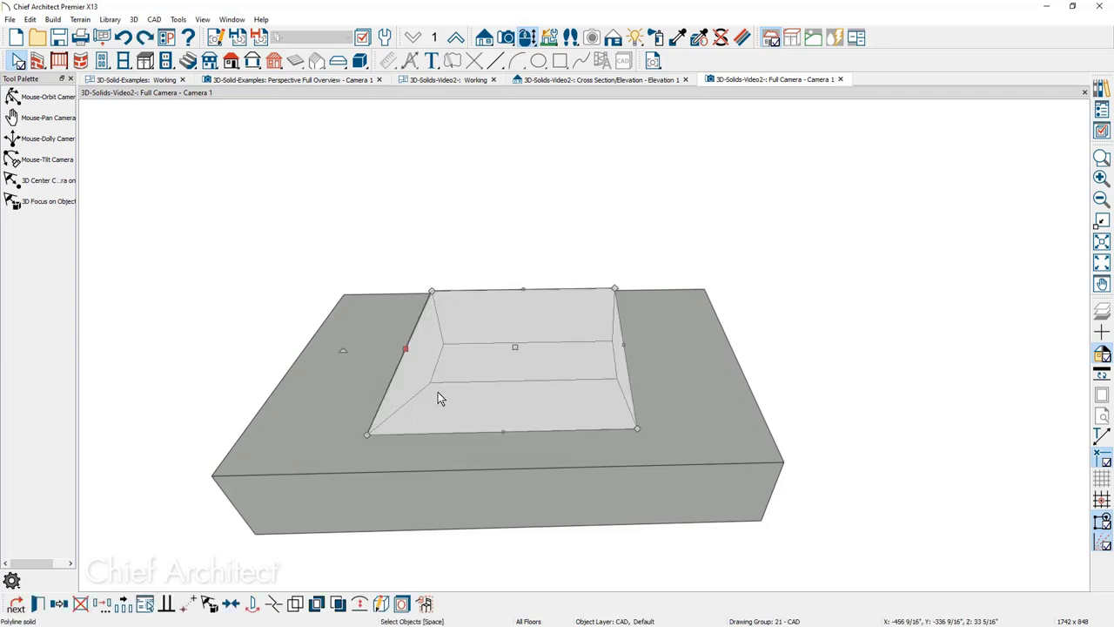
left_click(383, 603)
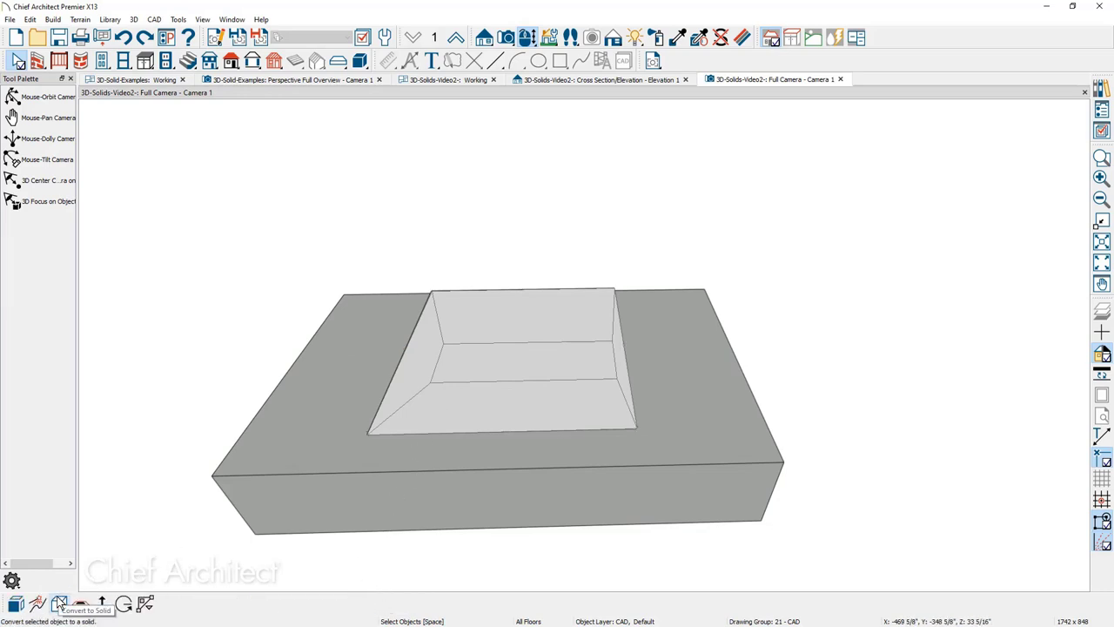
left_click(58, 603)
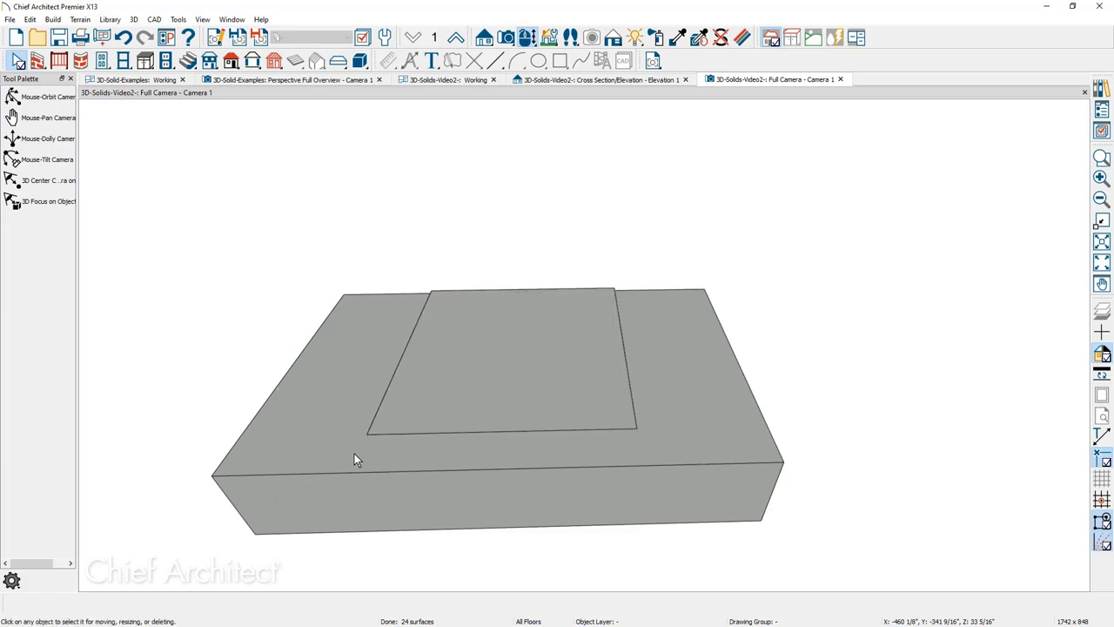
left_click(354, 454)
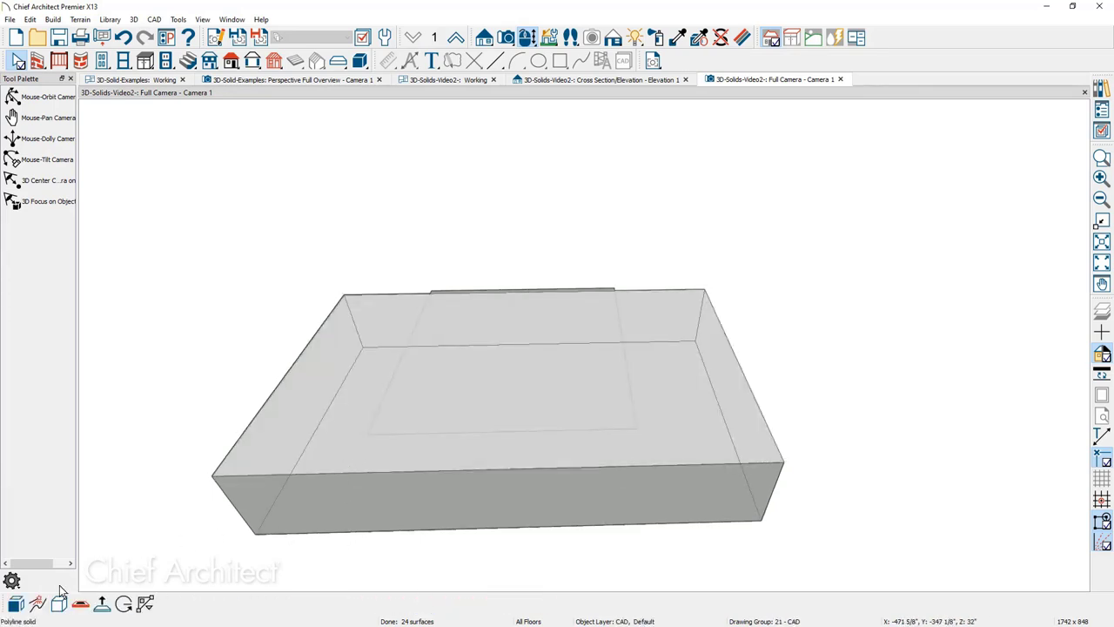
left_click(59, 604)
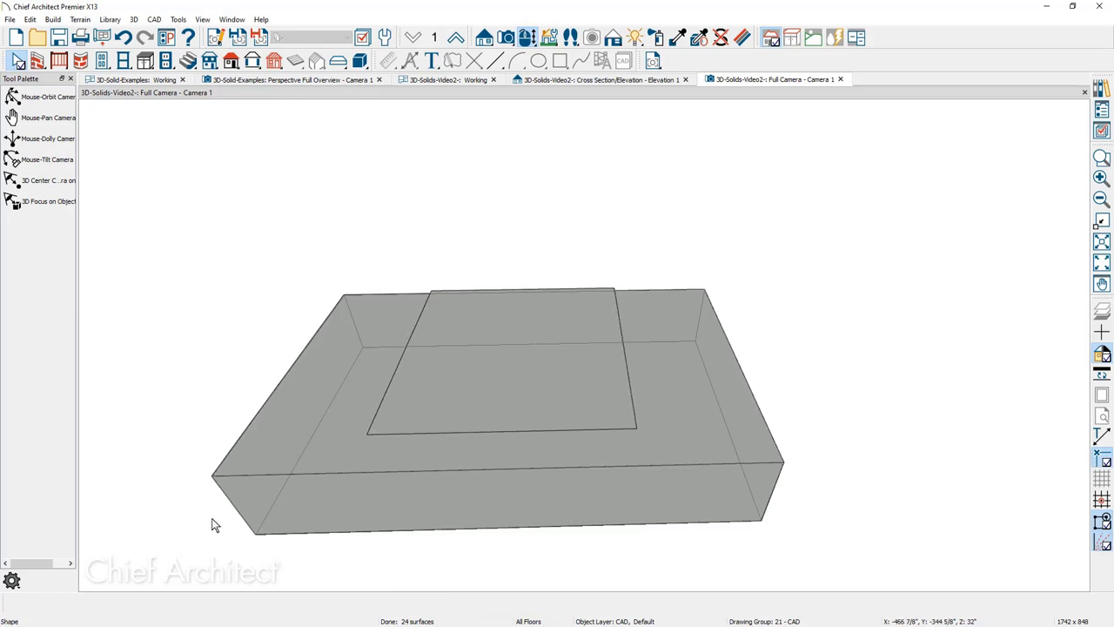
Subtract the ramp-shaped solid from the slab solid to cut the sink basin.
left_click(328, 439)
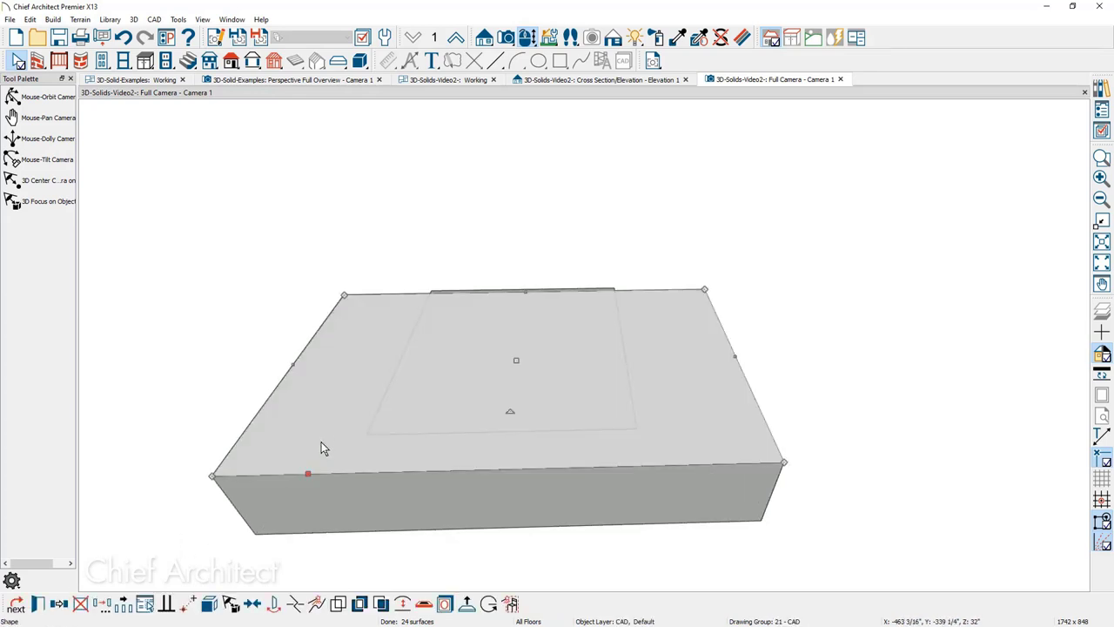
left_click(381, 603)
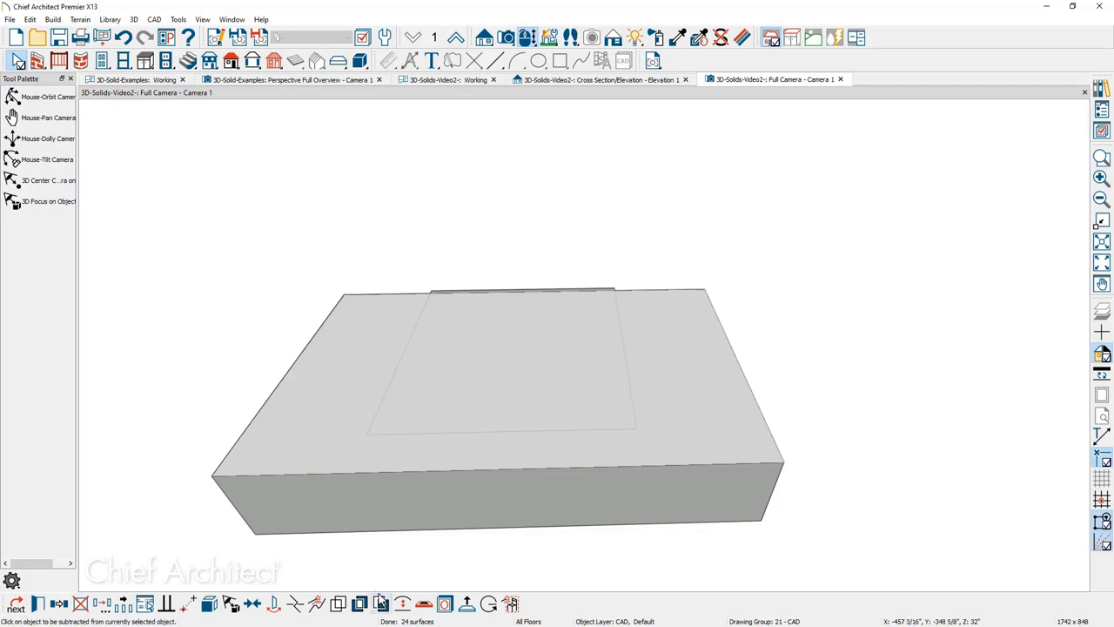
left_click(429, 378)
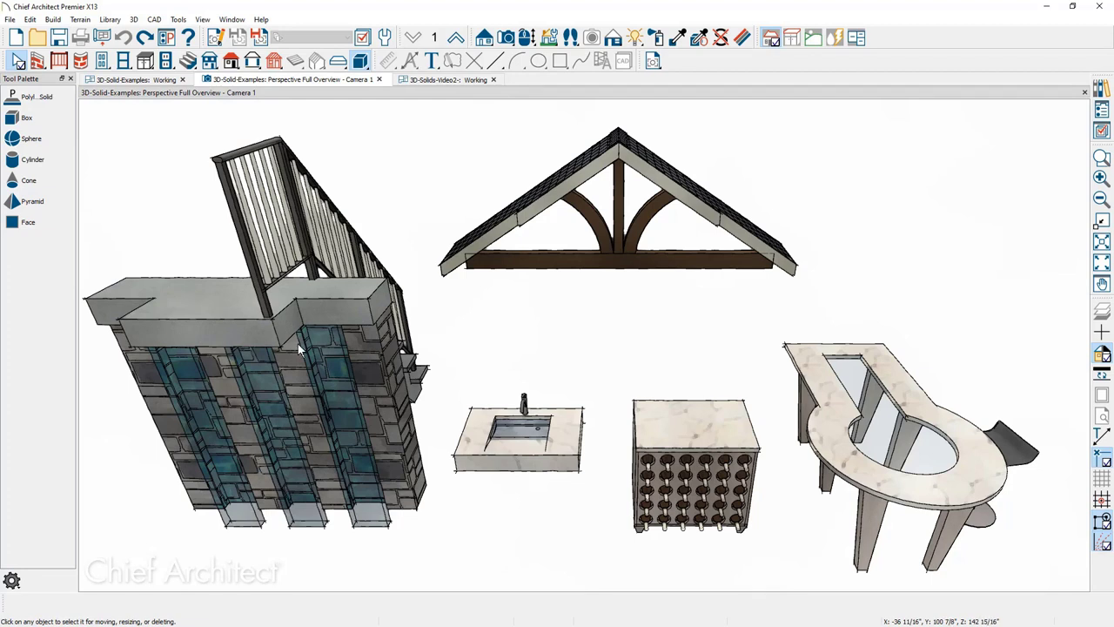
Create a cross-section elevation in the empty plan and draw an upright rectangular polyline solid about 4'-11" across its diagonal.
left_click(461, 81)
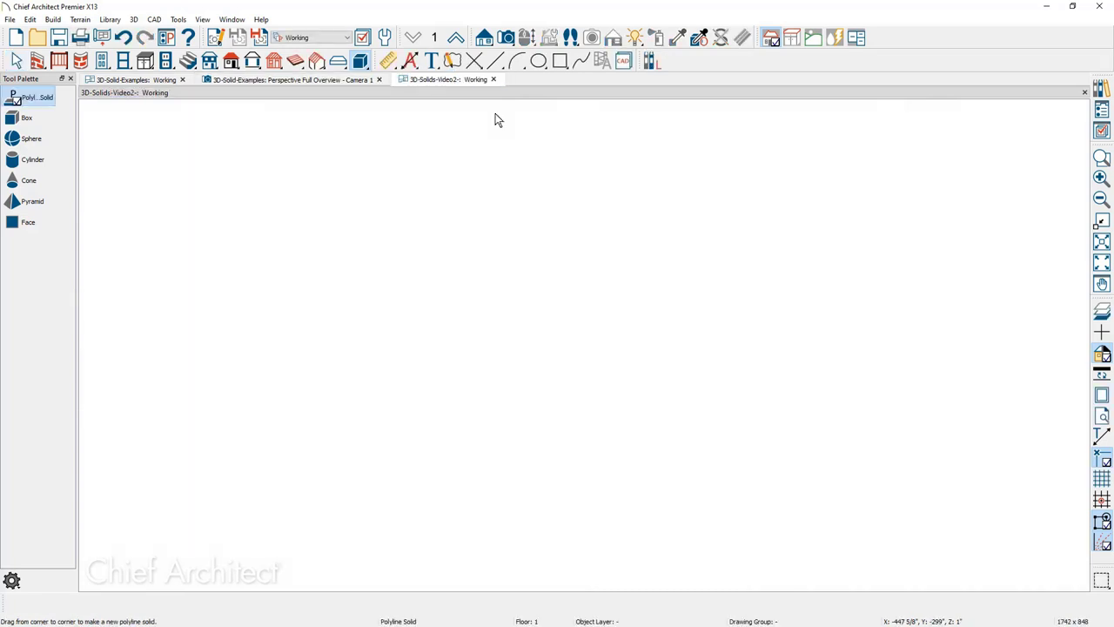
left_click(484, 39)
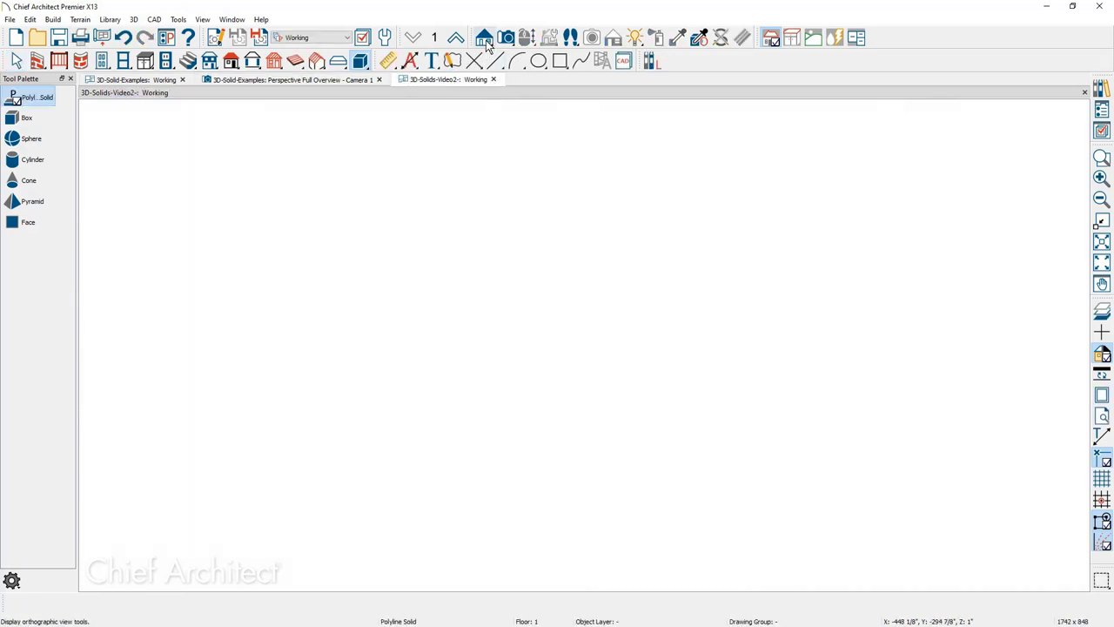
left_click_drag(487, 466, 482, 264)
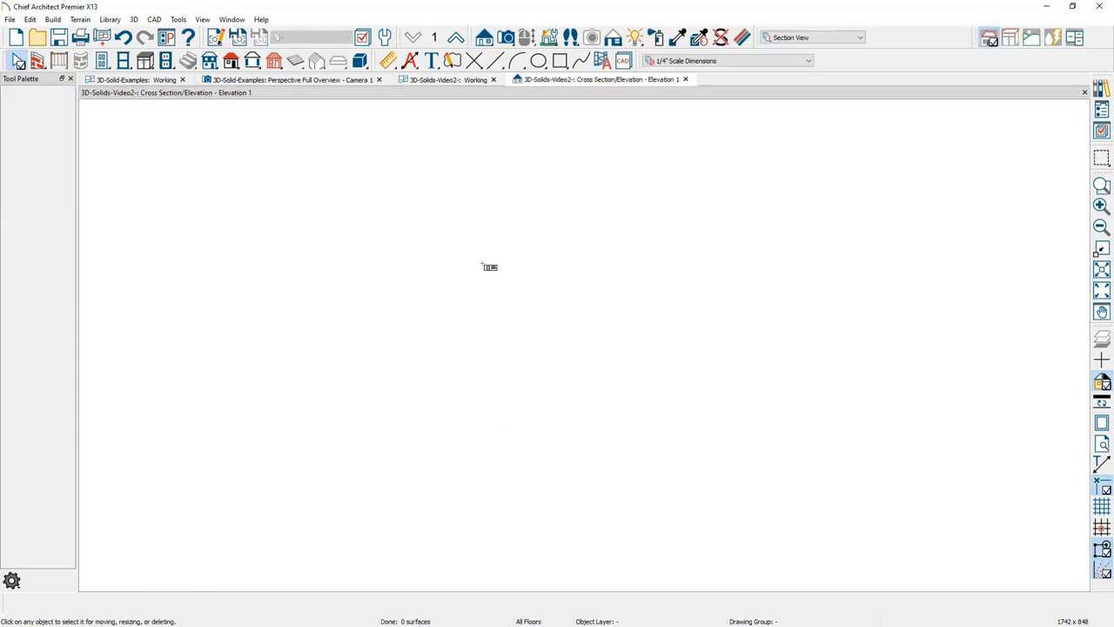
left_click(361, 60)
left_click_drag(357, 168, 453, 291)
left_click_drag(488, 346, 597, 490)
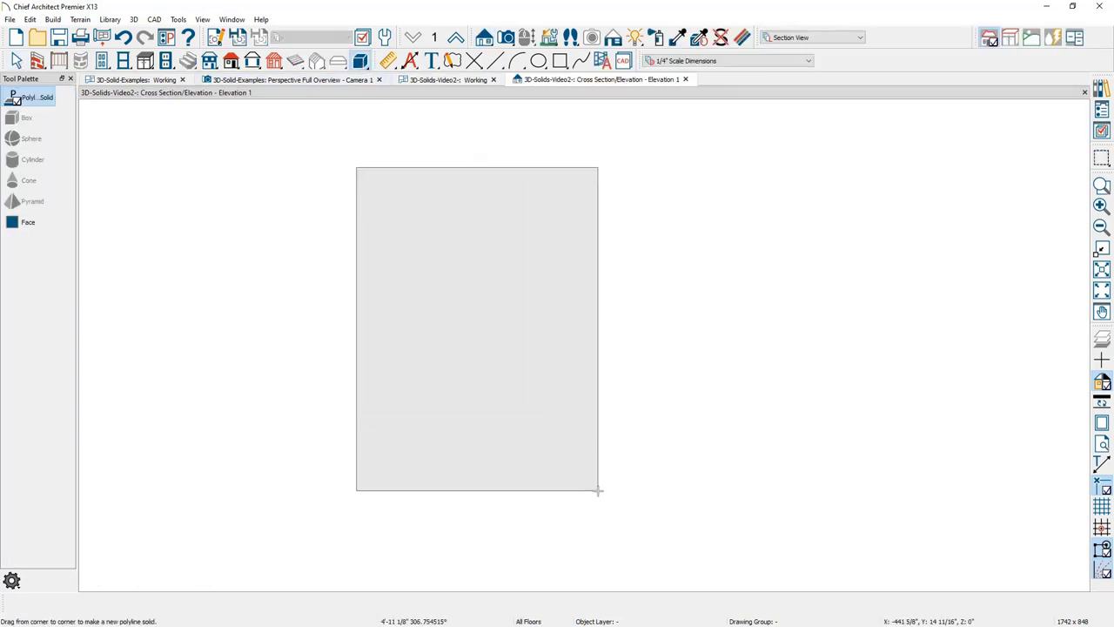
Size the new polyline solid 96 inches wide and about 72 inches high, and set its thickness to 30 inches.
key("Tab")
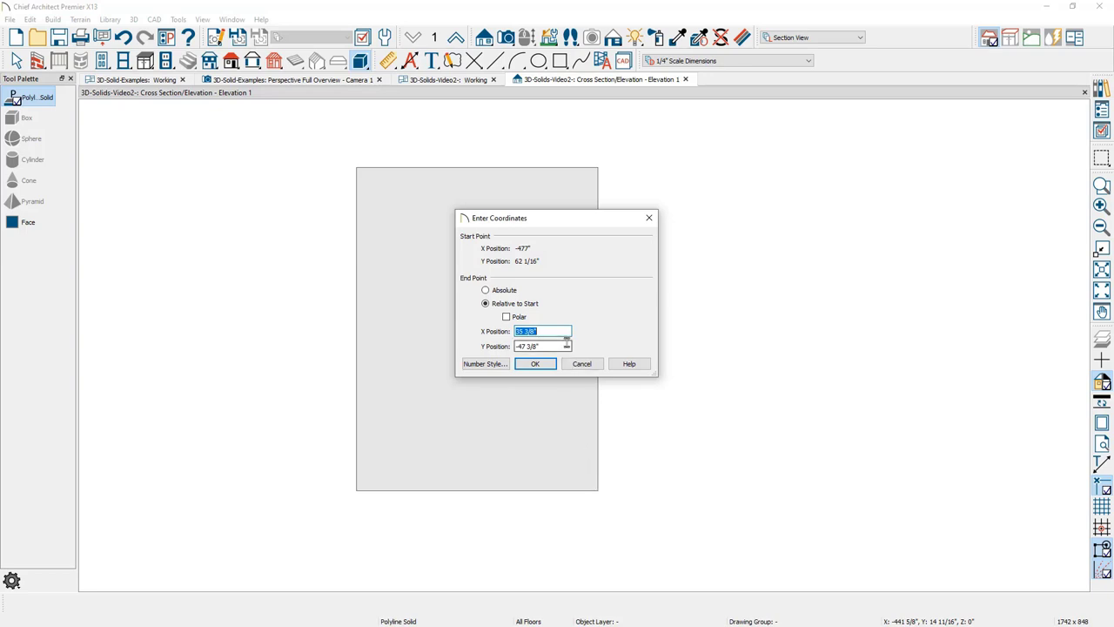
left_click_drag(561, 330, 514, 332)
type("96")
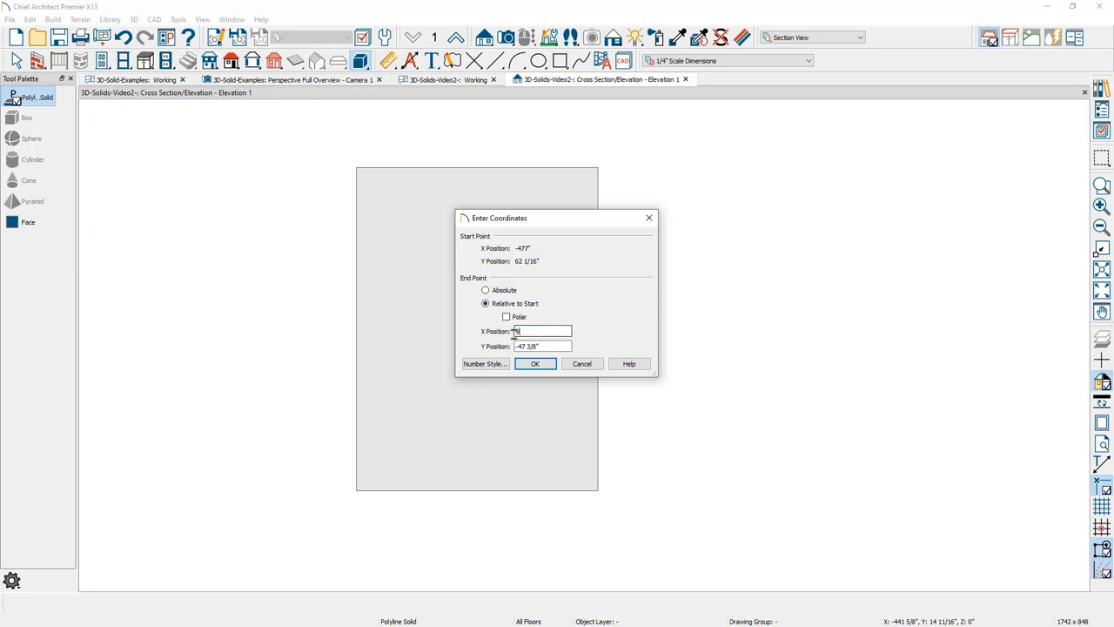
key("Tab")
type("-7")
left_click(534, 363)
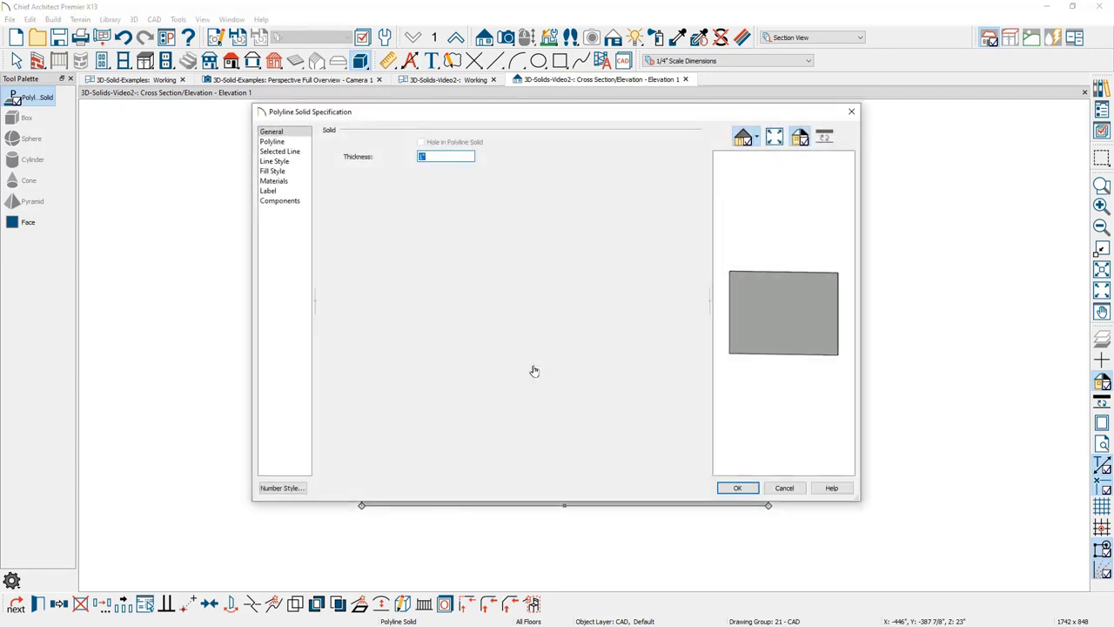
type("30")
left_click(736, 487)
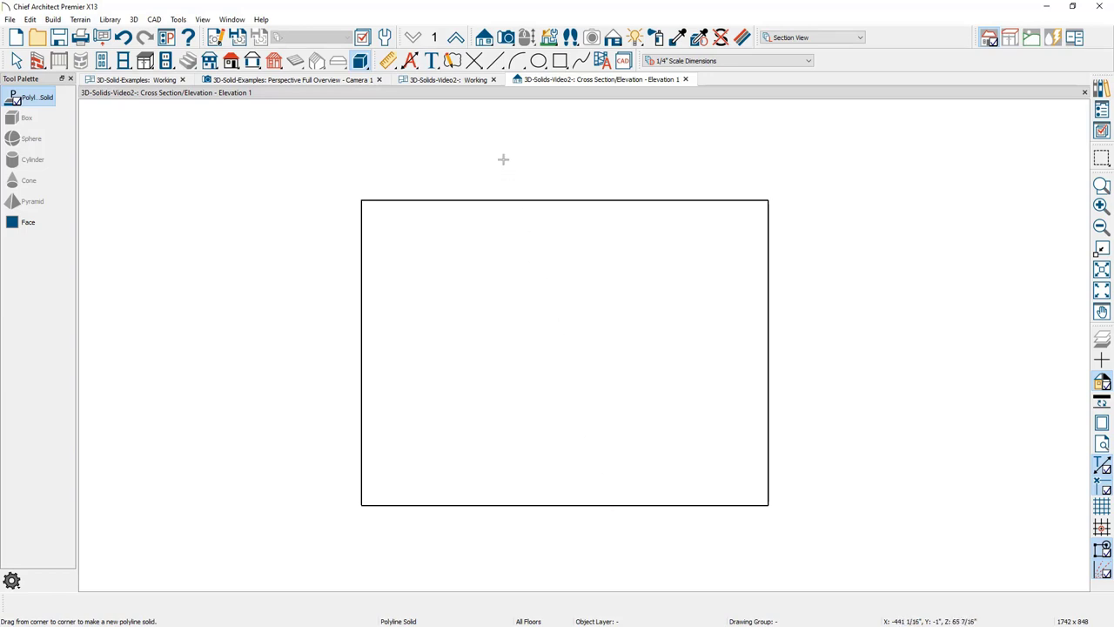
In the plan view, move the Elevation 1 camera so that it stands in front of the solid.
left_click(473, 81)
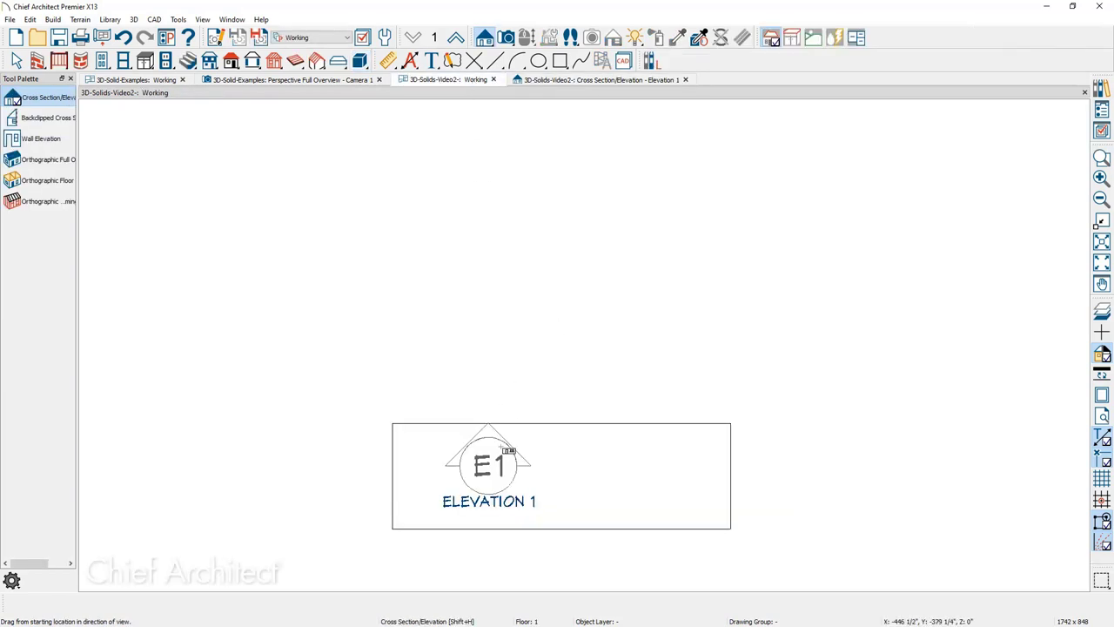
middle_click_drag(480, 466, 452, 305)
left_click(453, 307)
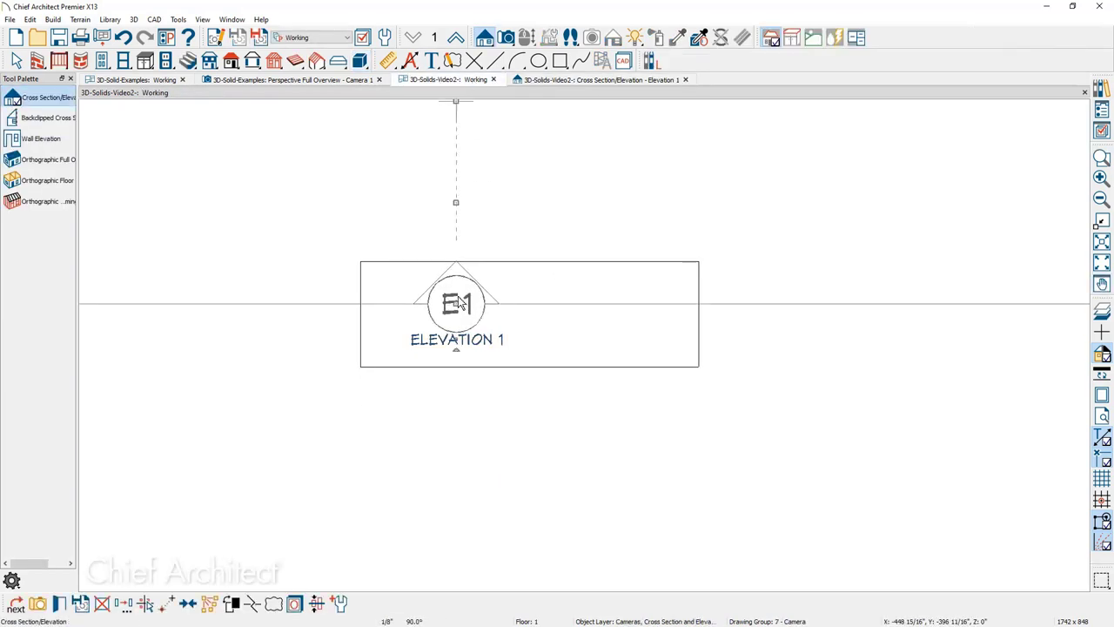
left_click_drag(455, 206, 455, 332)
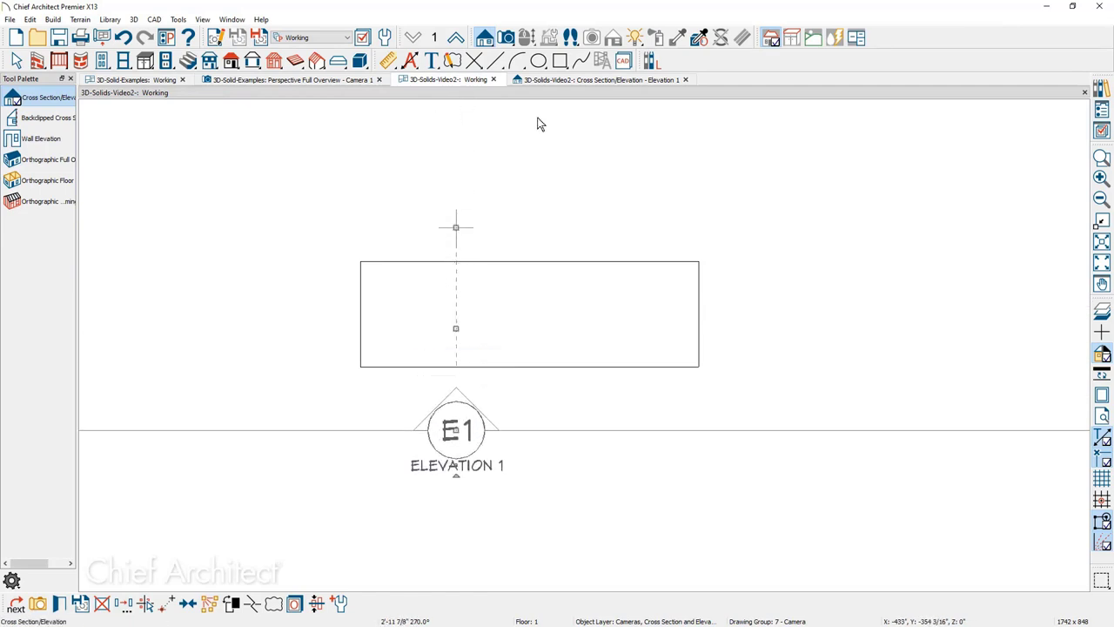
In the elevation, draw a full-height vertical polyline solid strip near the block's left side and set its width to 12 inches.
left_click(577, 82)
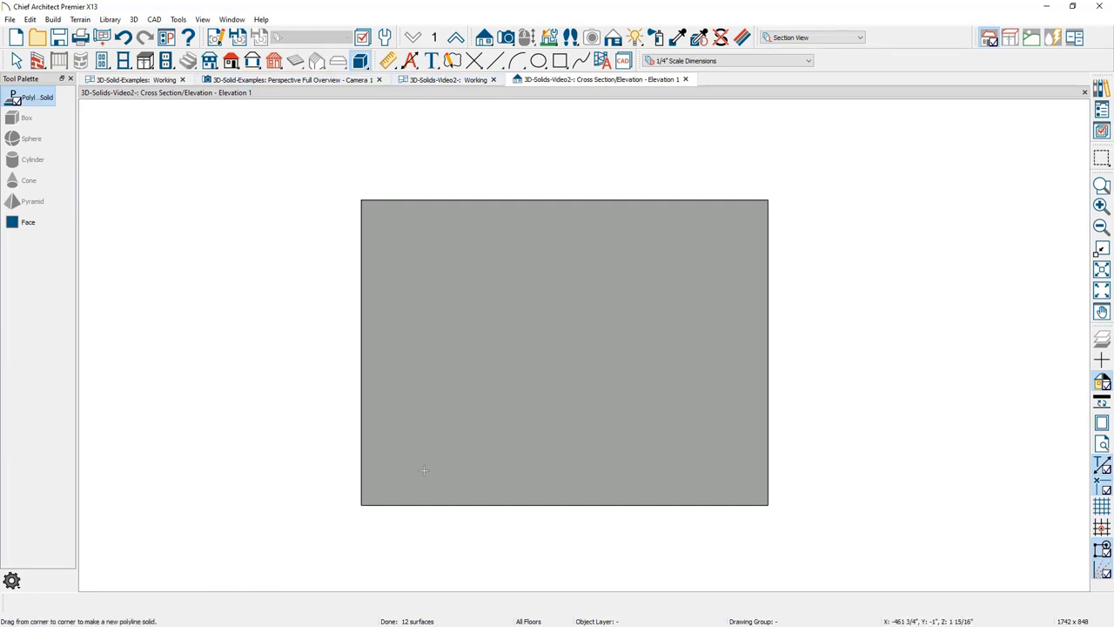
left_click_drag(404, 506, 475, 198)
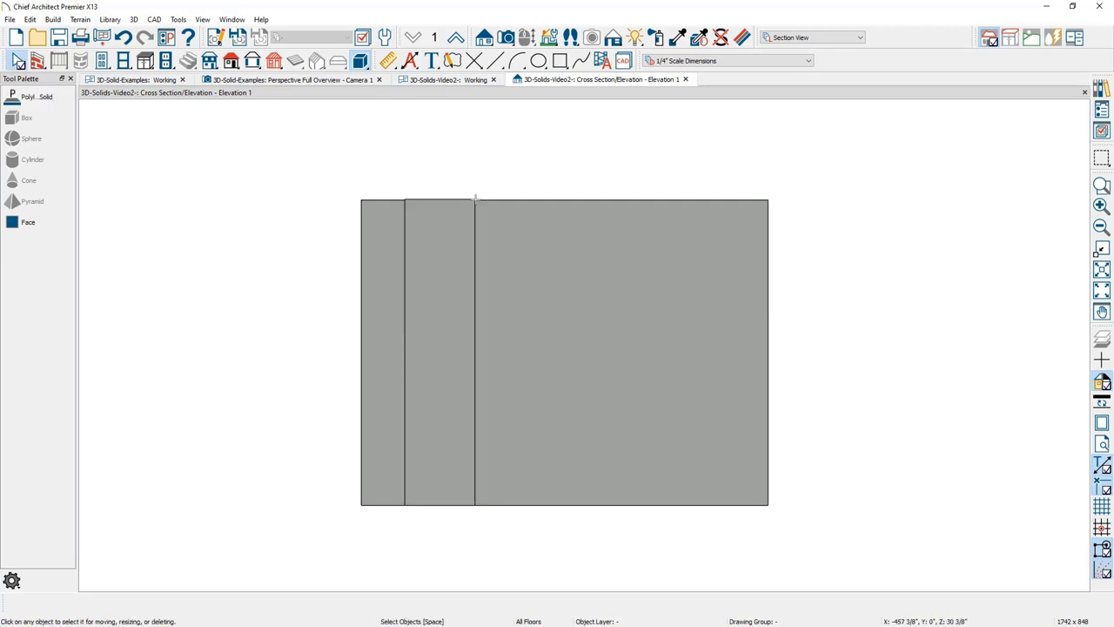
left_click(474, 331)
left_click(440, 331)
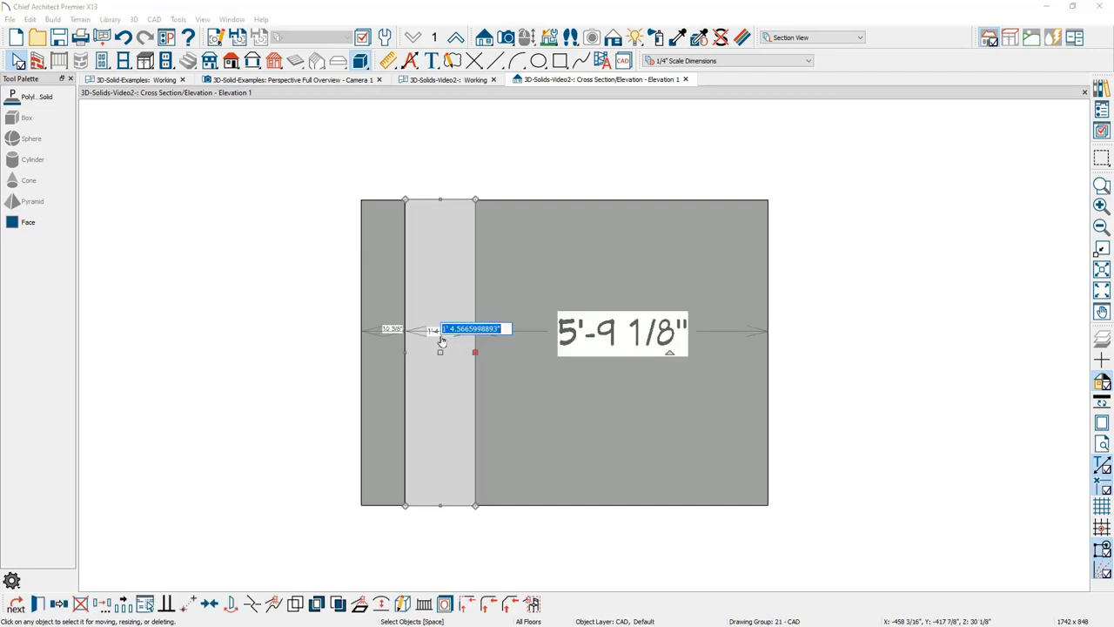
type("12")
key("Return")
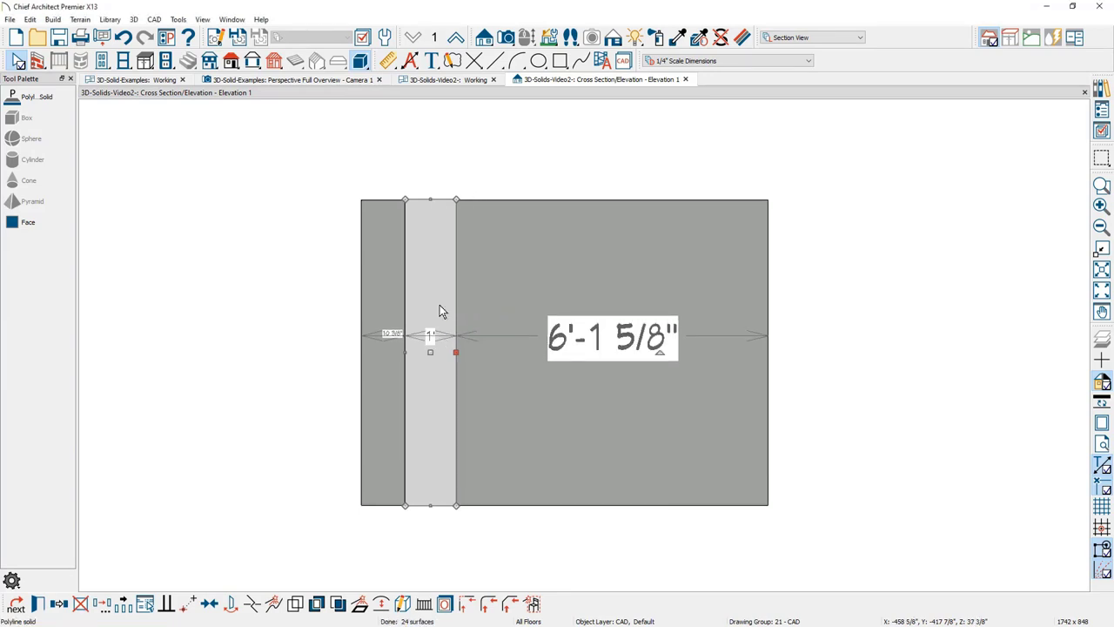
Set the thickness of the vertical strip to 4 inches.
left_click(439, 308)
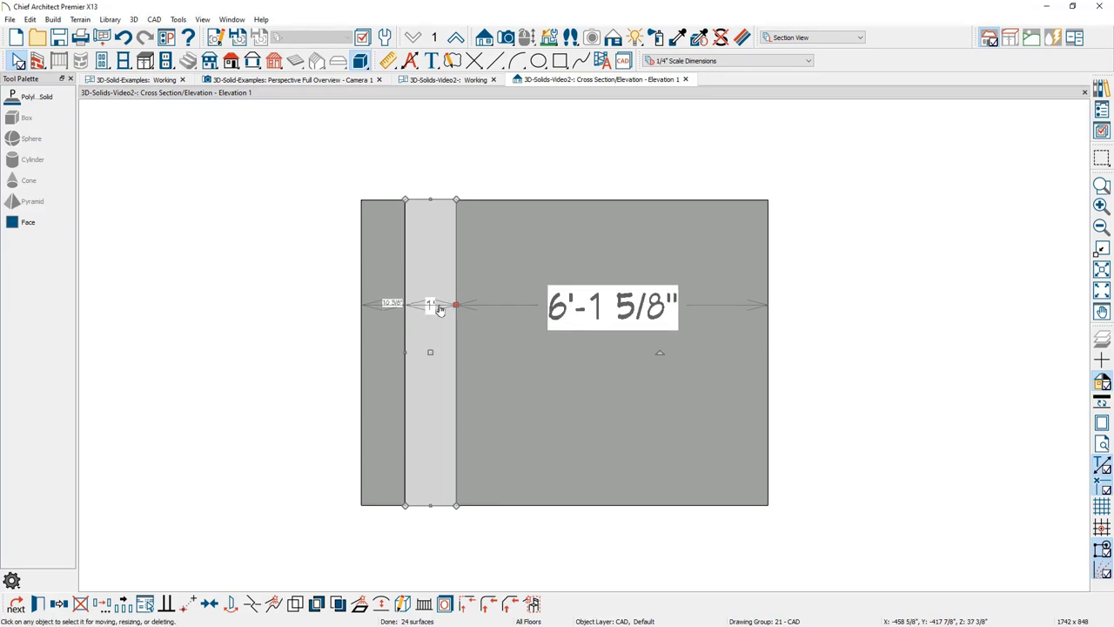
double_click(439, 309)
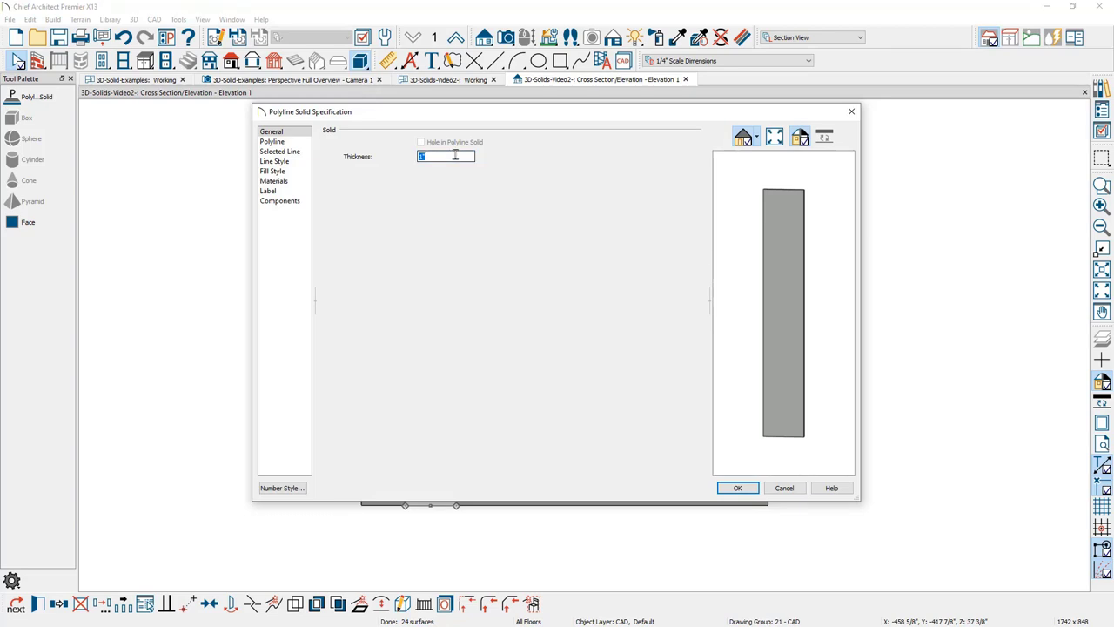
type("4")
left_click(737, 488)
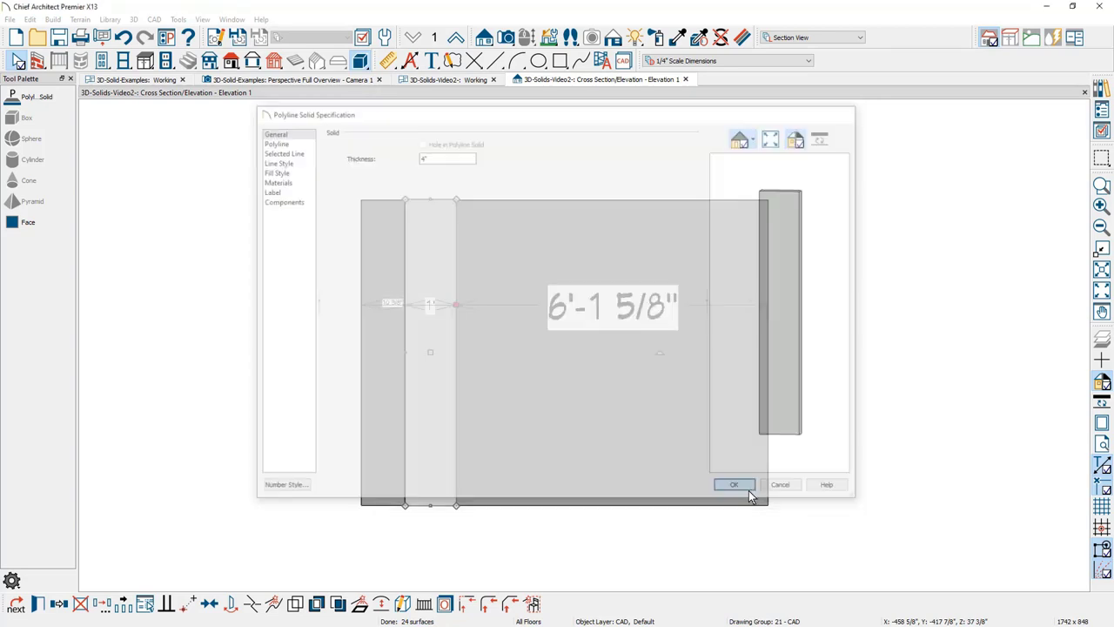
In the plan view, move the strip about 3 1/2 inches into the block's front and position it 12 inches from the block's left edge.
left_click(475, 80)
scroll(357, 395, "up", 1)
key("space")
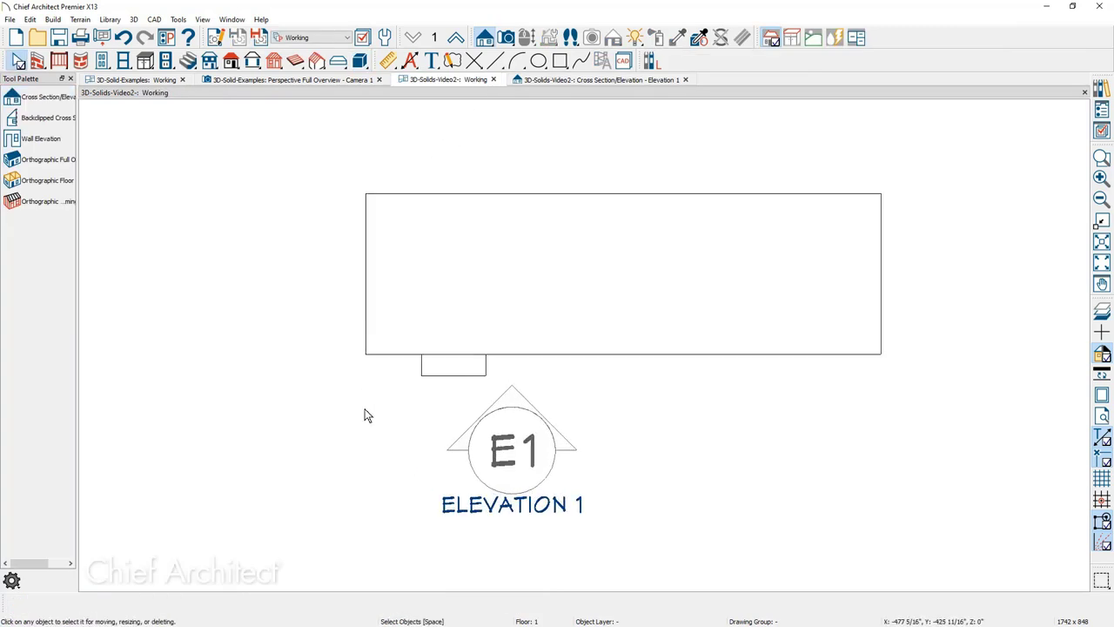
left_click_drag(402, 343, 455, 353)
scroll(450, 364, "up", 2)
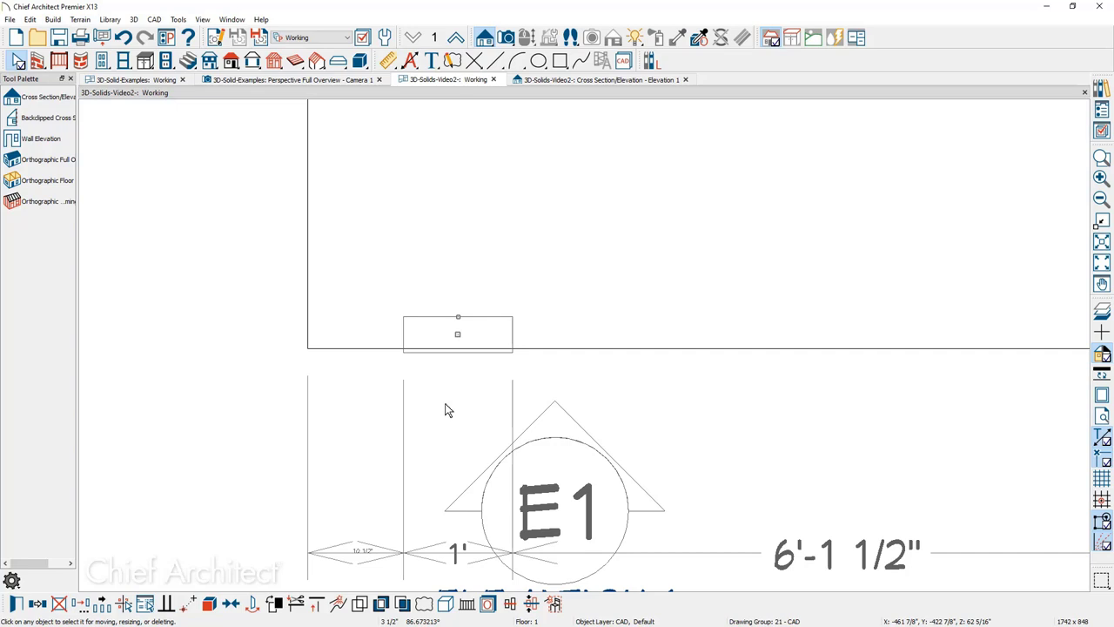
left_click(364, 550)
type("12")
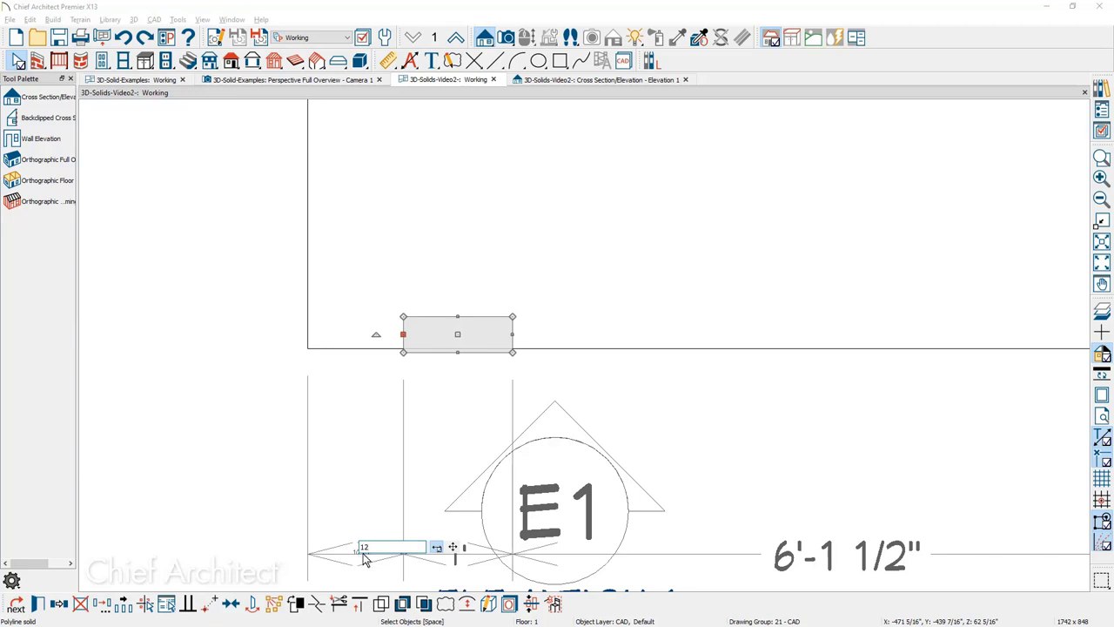
left_click(454, 549)
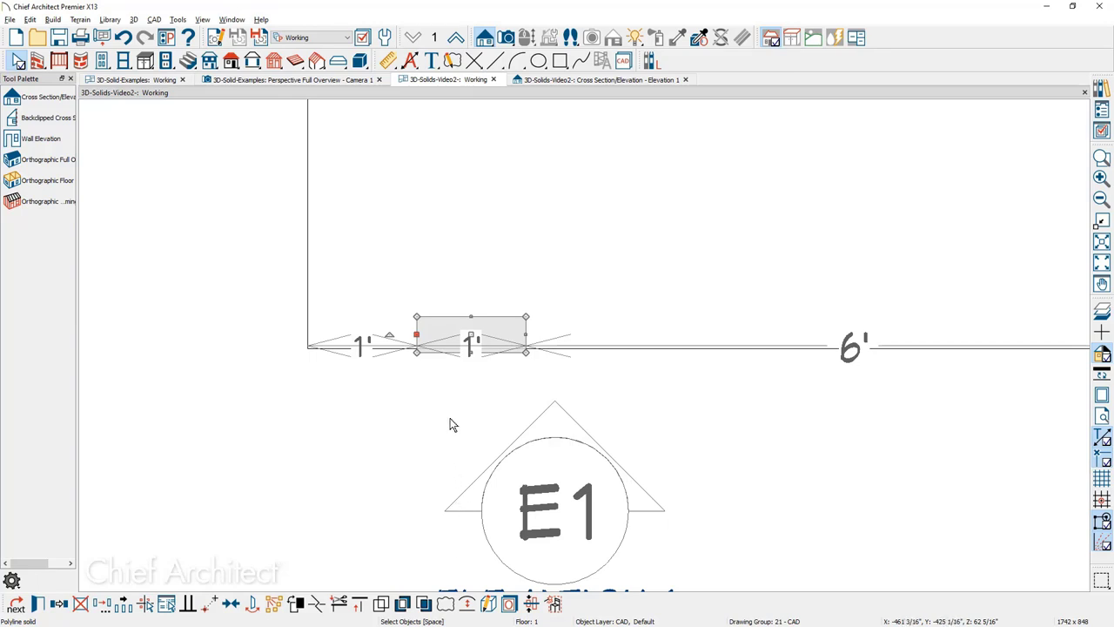
Pull the strip's two rear corners inward about 1 inch each to form a trapezoid, and check its shape specification.
left_click_drag(418, 319, 516, 318)
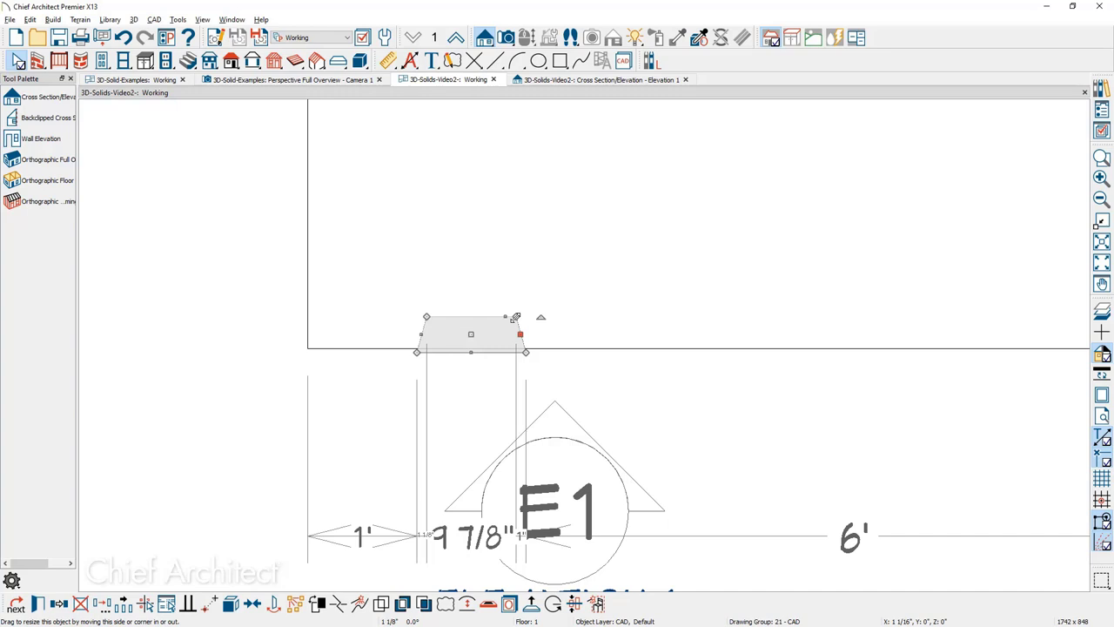
double_click(516, 317)
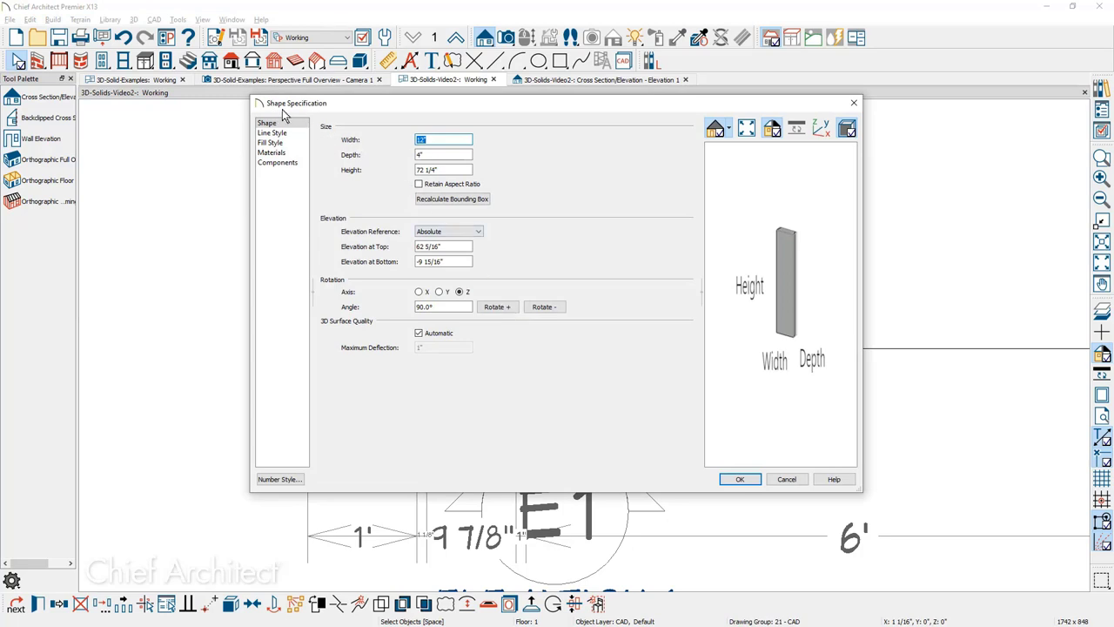
left_click(754, 481)
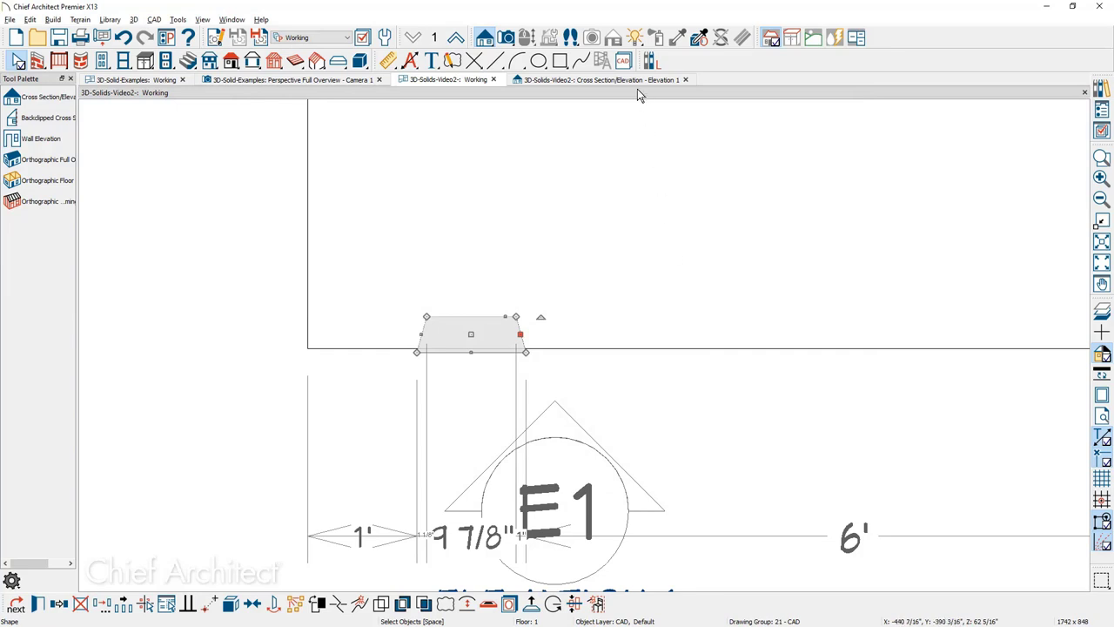
In the elevation, create two copies of the tapered strip across the block with Multiple Copy at a 30-inch primary offset.
left_click(638, 81)
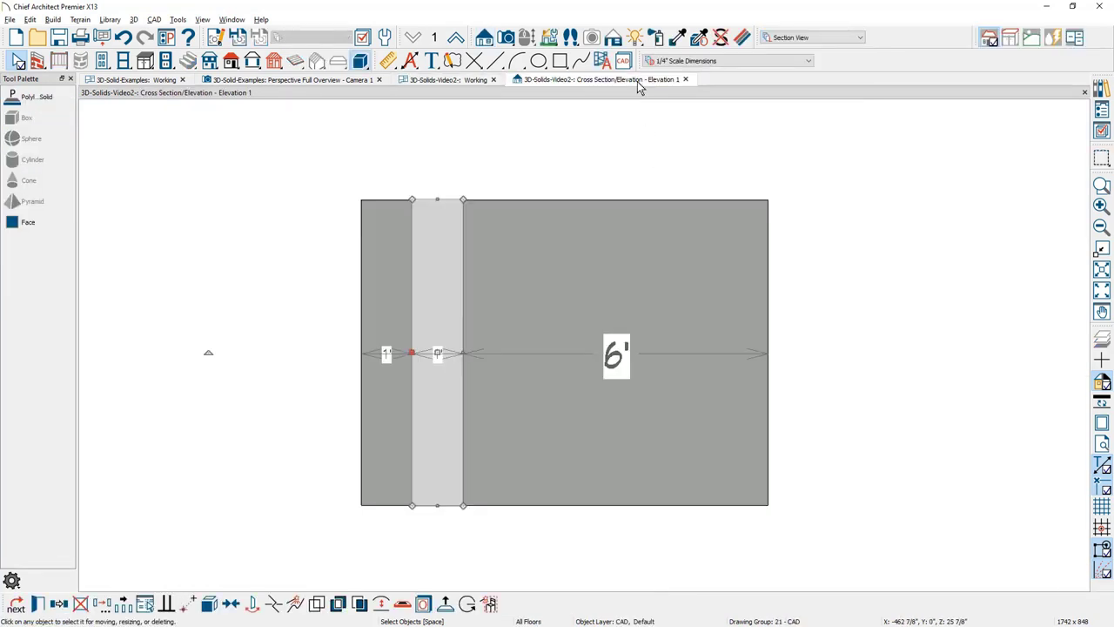
left_click(129, 602)
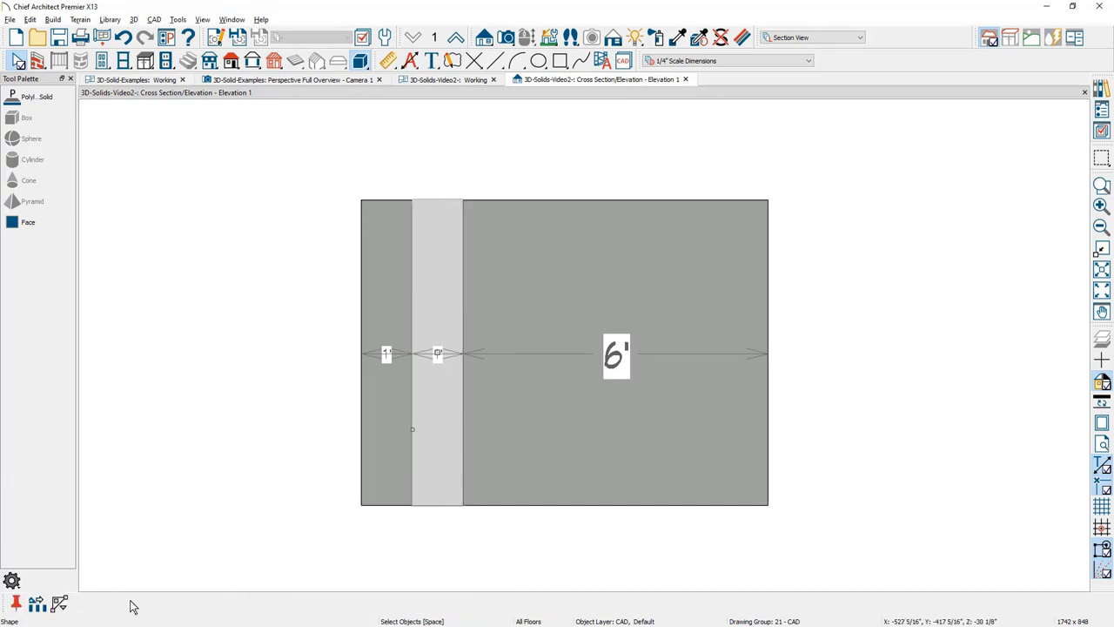
left_click(36, 604)
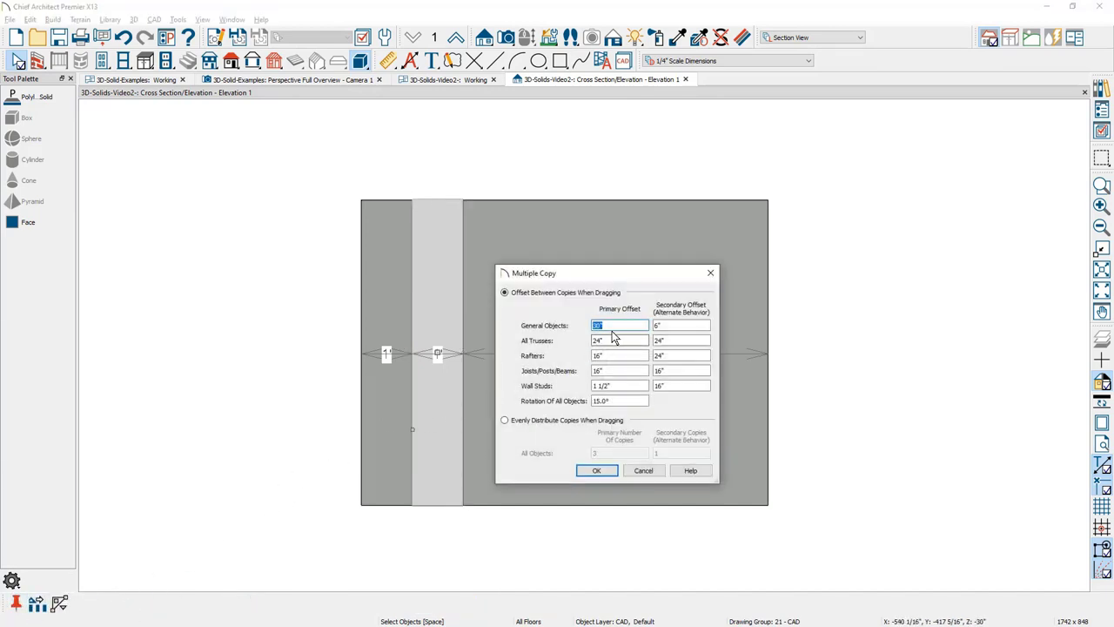
left_click(597, 470)
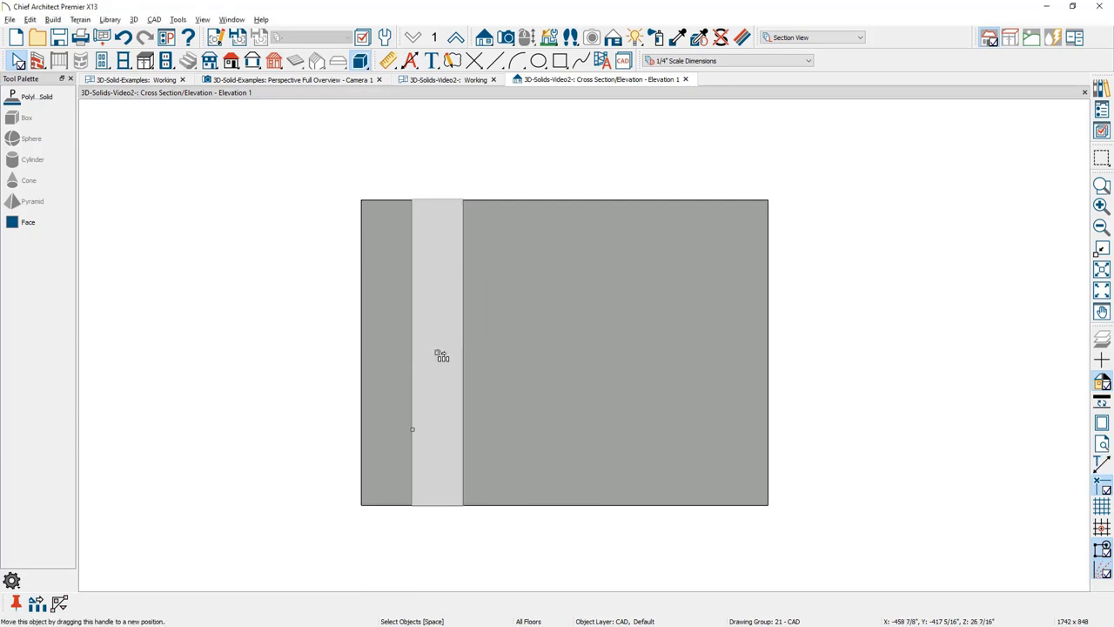
left_click_drag(436, 354, 731, 361)
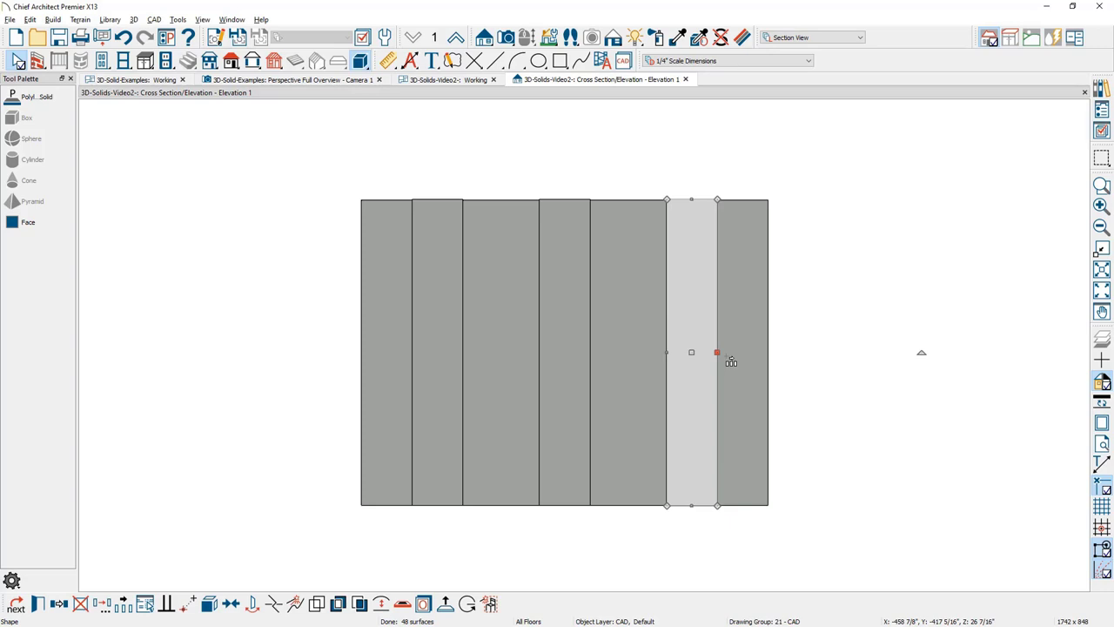
key("Escape")
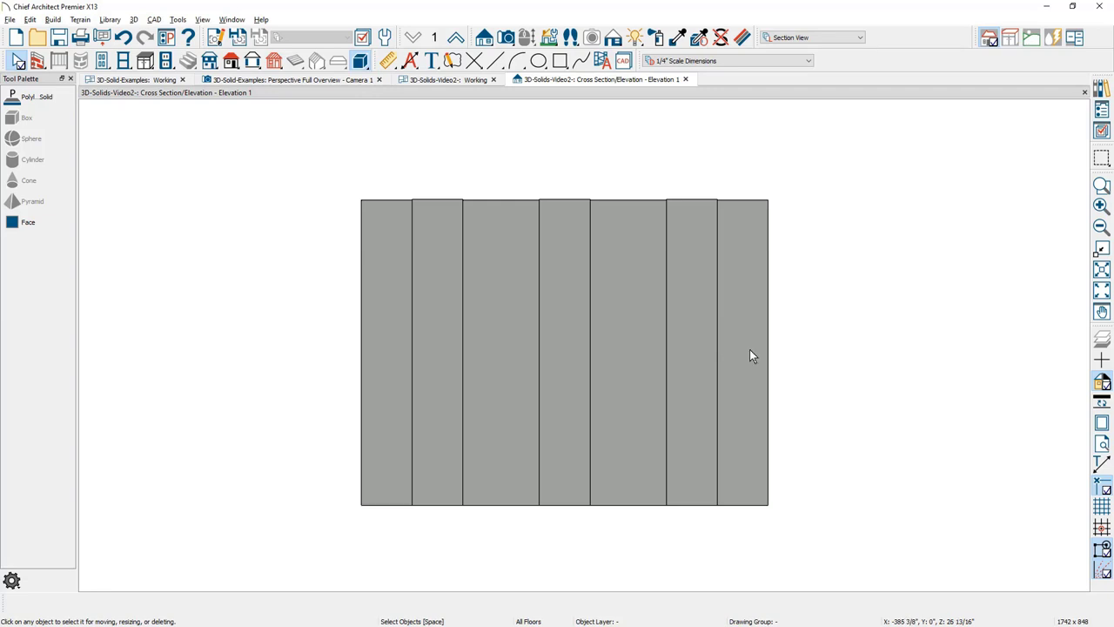
Subtract the three tapered strips one by one from the large block to cut vertical grooves in its front.
left_click(751, 355)
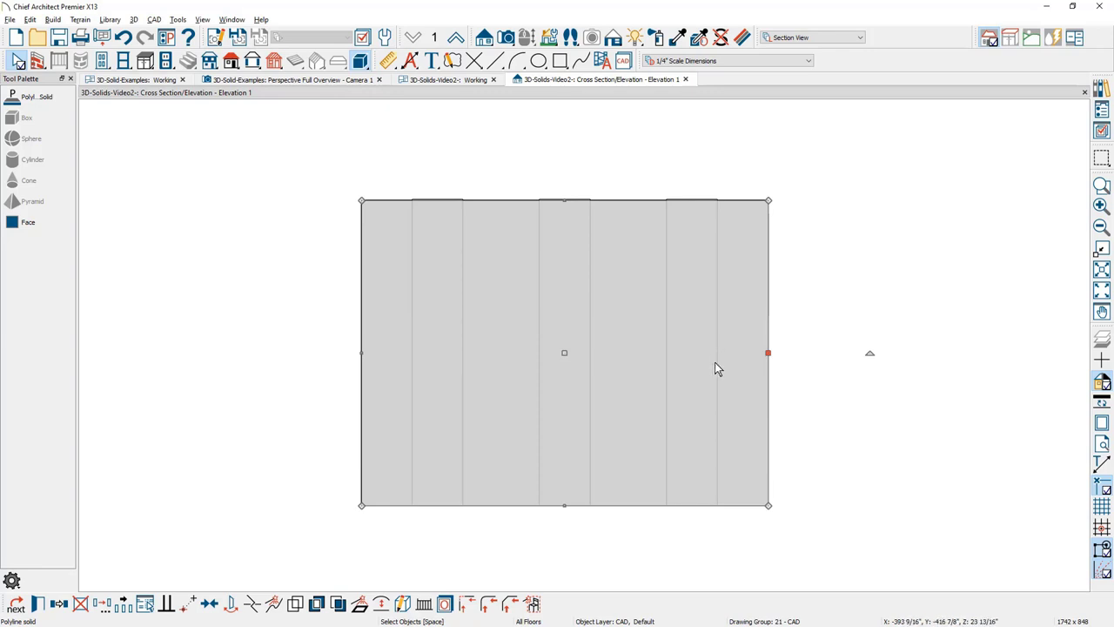
left_click(716, 364)
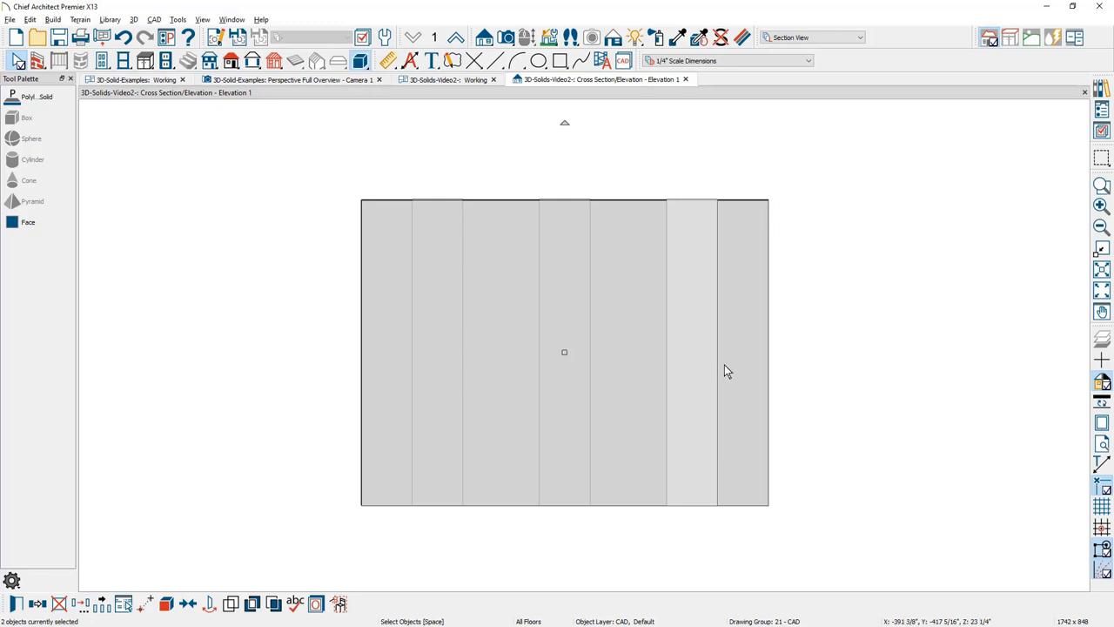
left_click(729, 364)
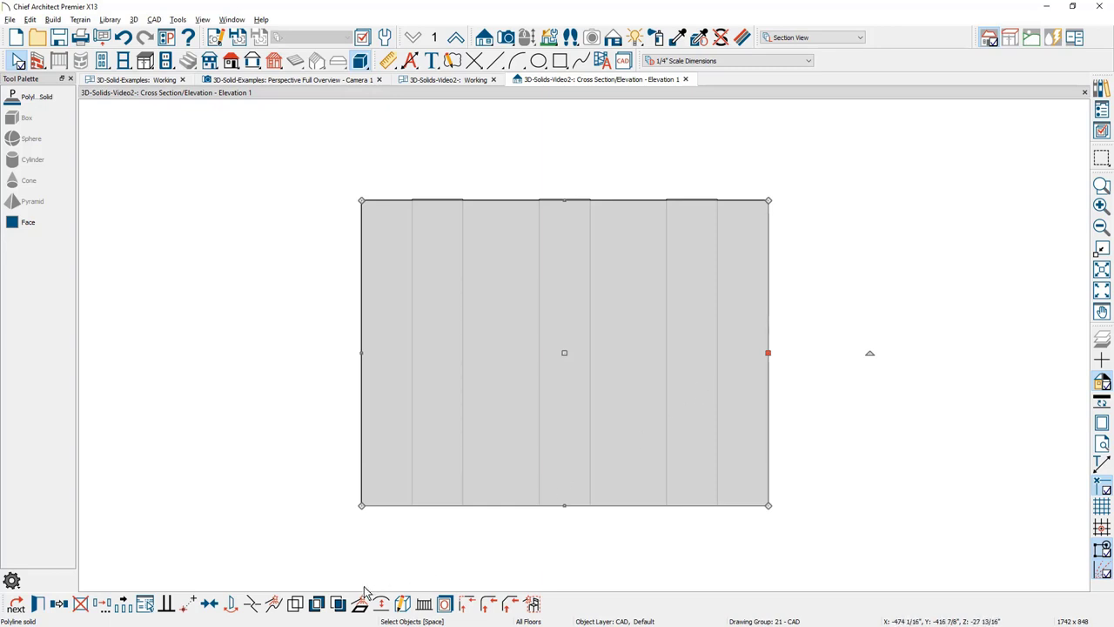
left_click(339, 604)
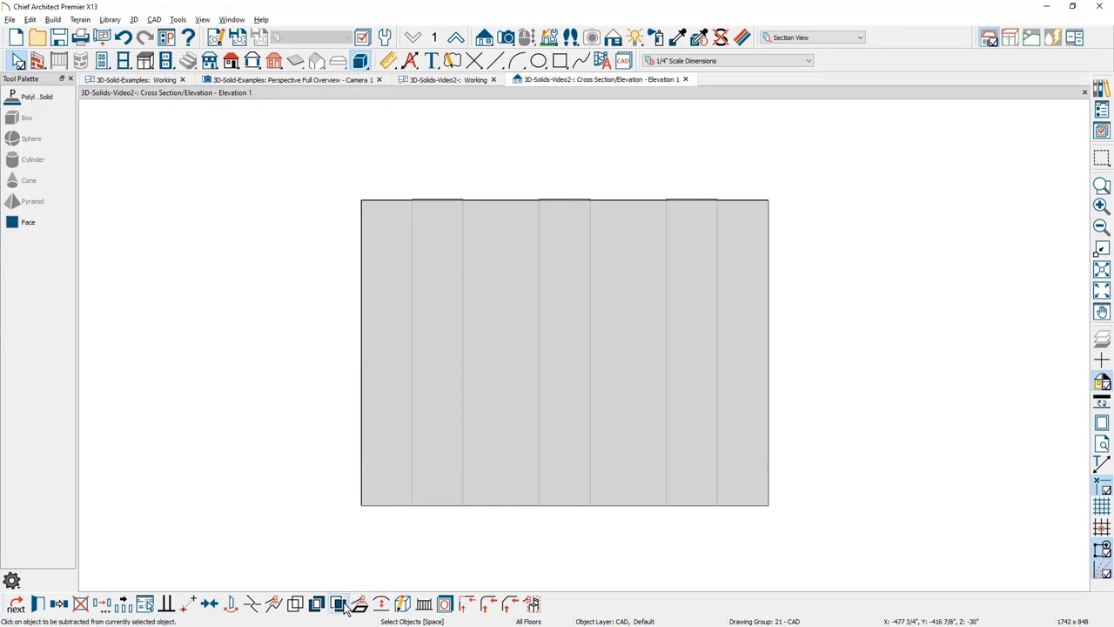
left_click(679, 420)
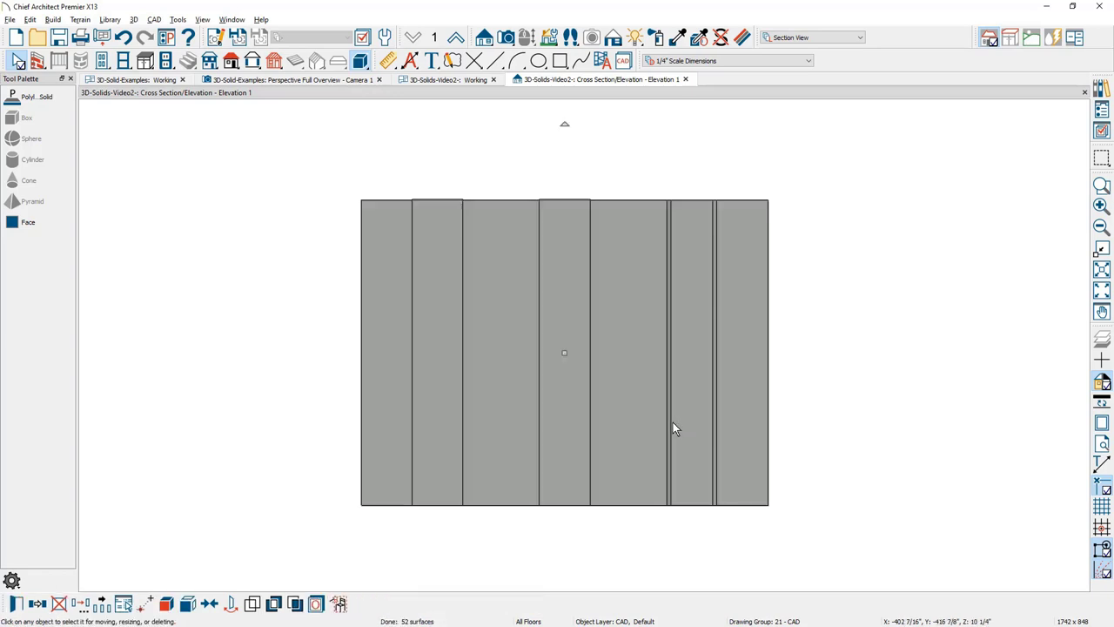
left_click(495, 514)
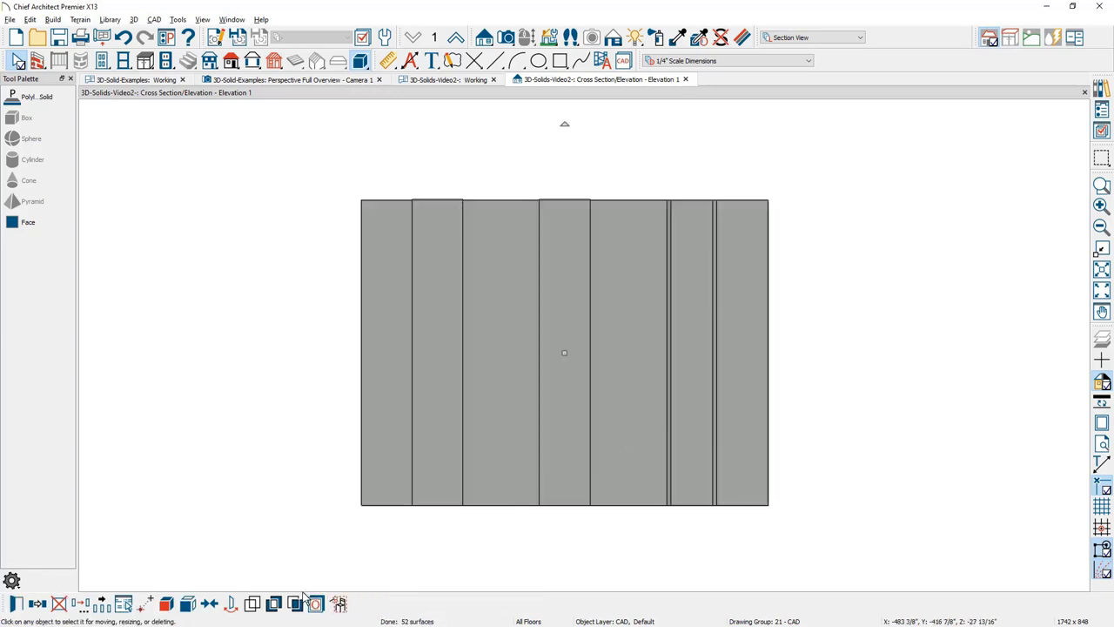
left_click(564, 450)
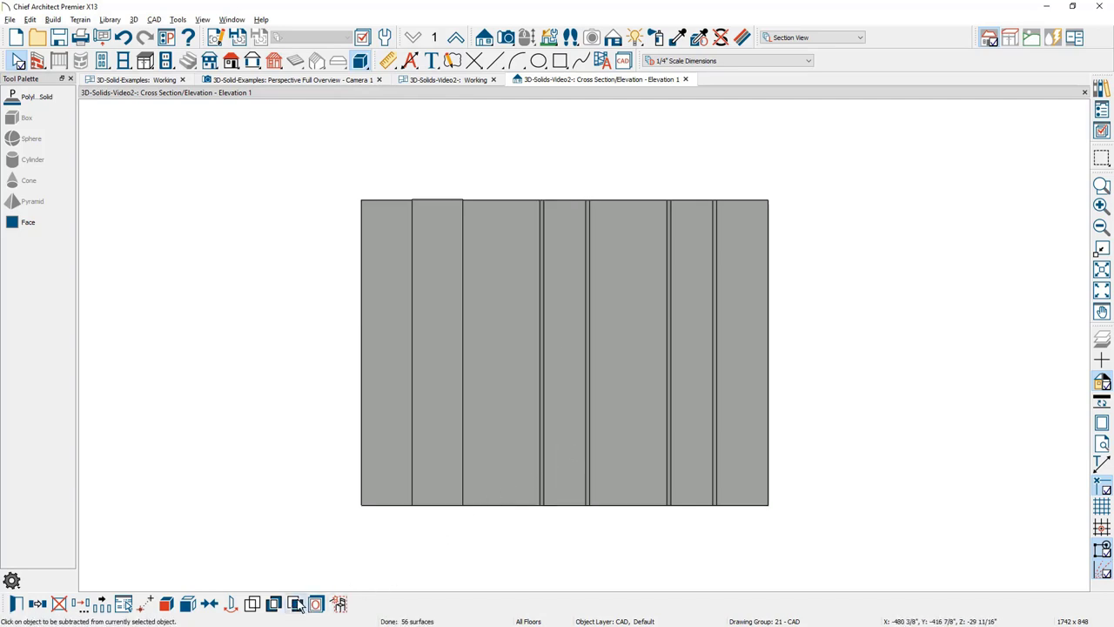
left_click(423, 462)
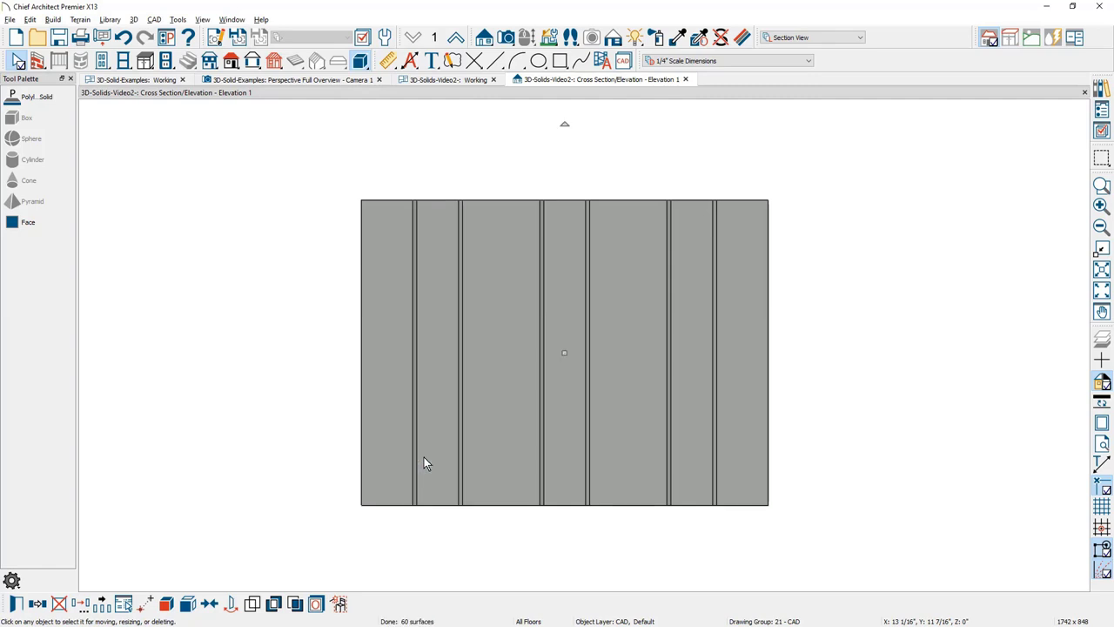
From the plan view, create a perspective full overview of the grooved block.
left_click(465, 81)
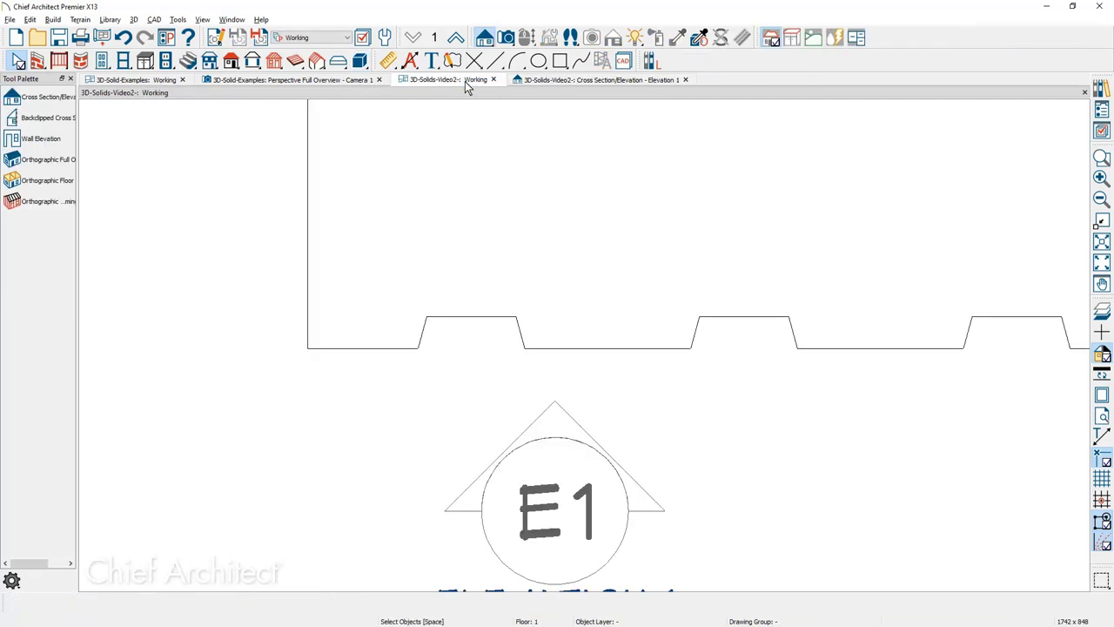
left_click(507, 38)
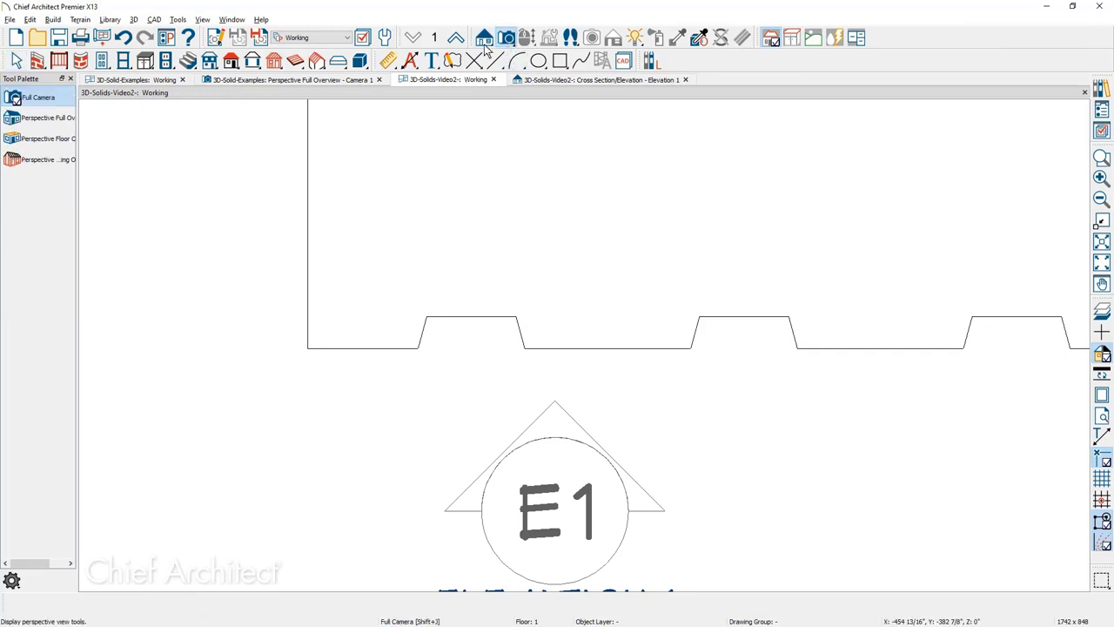
left_click(44, 118)
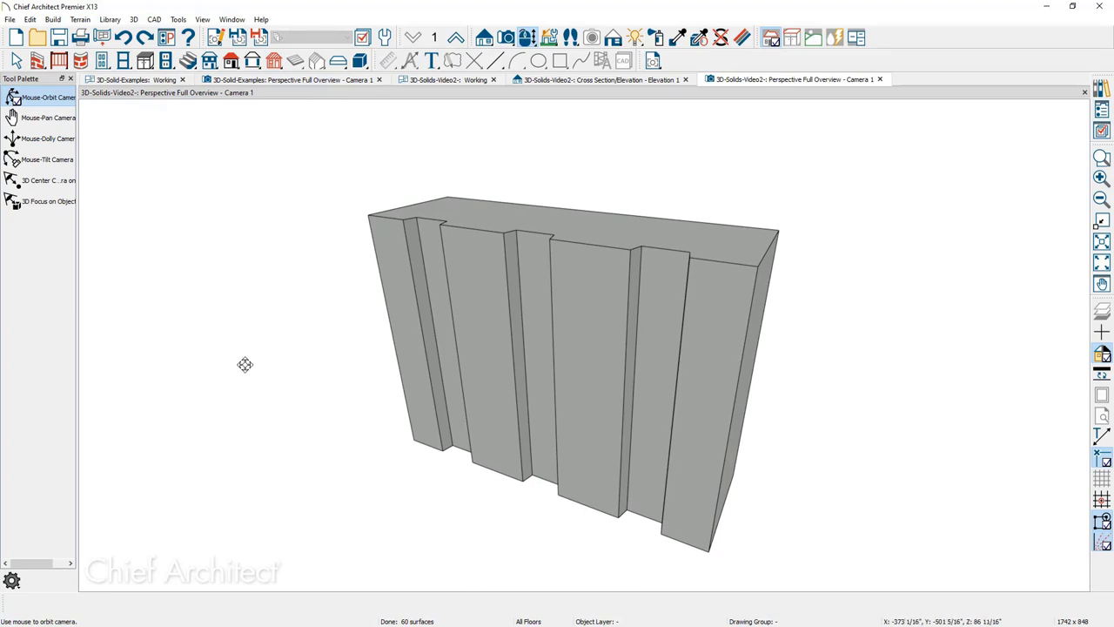
Paste the copied block and tapered strip with Paste Hold Position, and move the pasted block up until it rests on the grooved block.
left_click(31, 20)
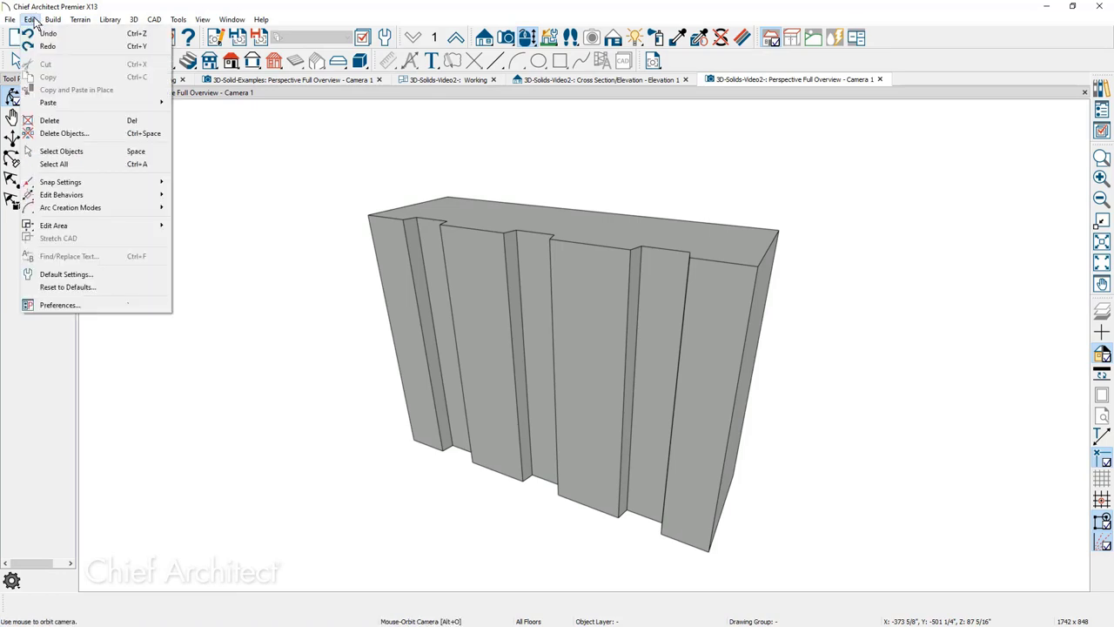
mouse_move(66, 103)
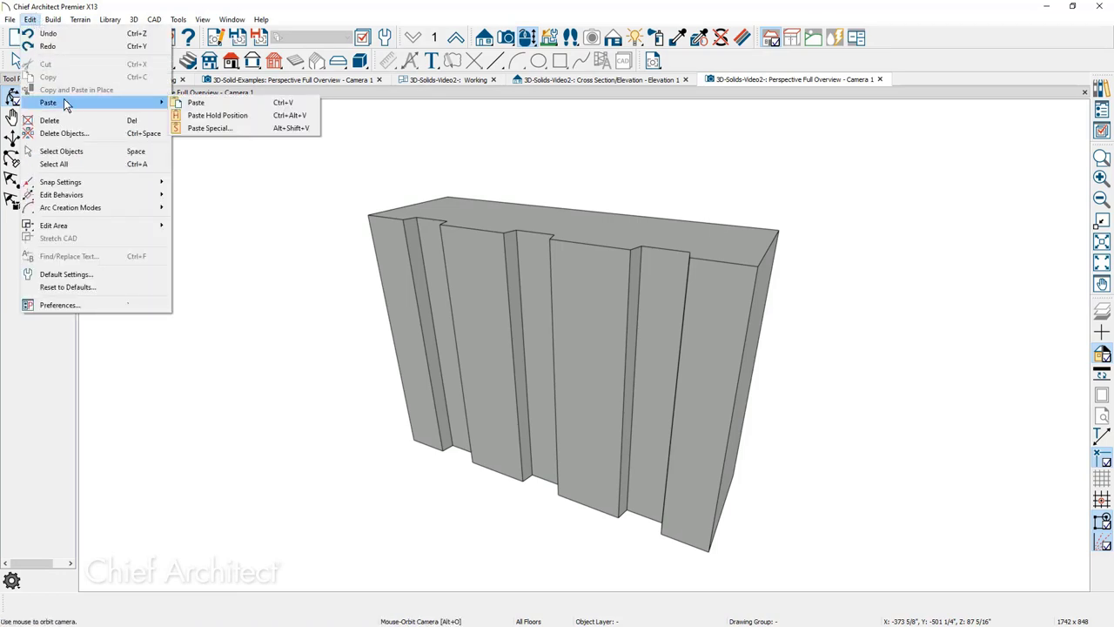
left_click(284, 116)
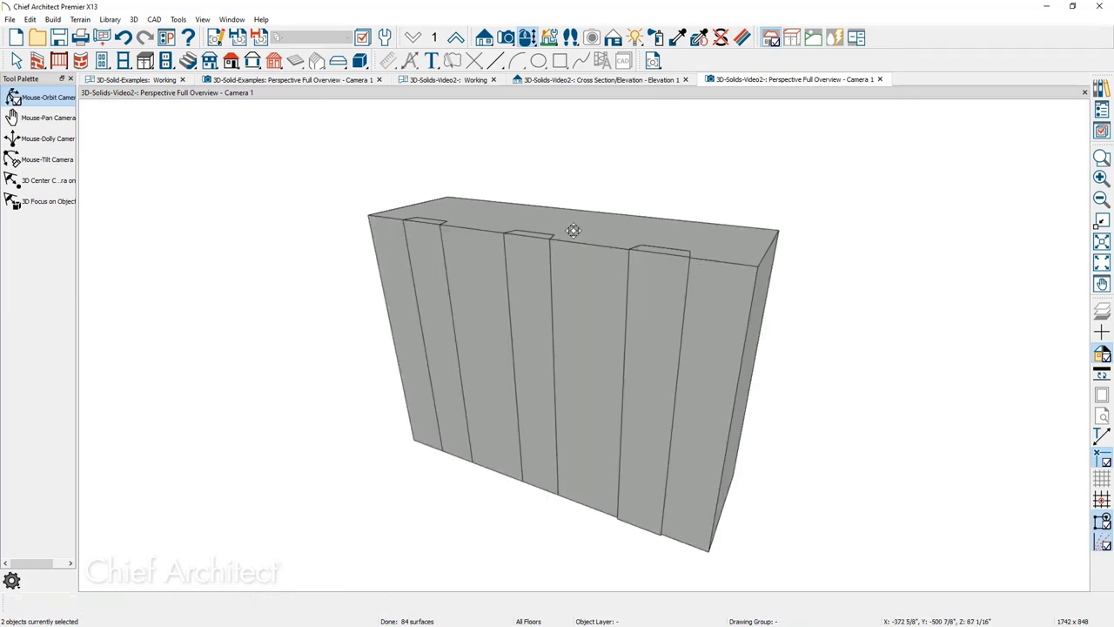
left_click(580, 311)
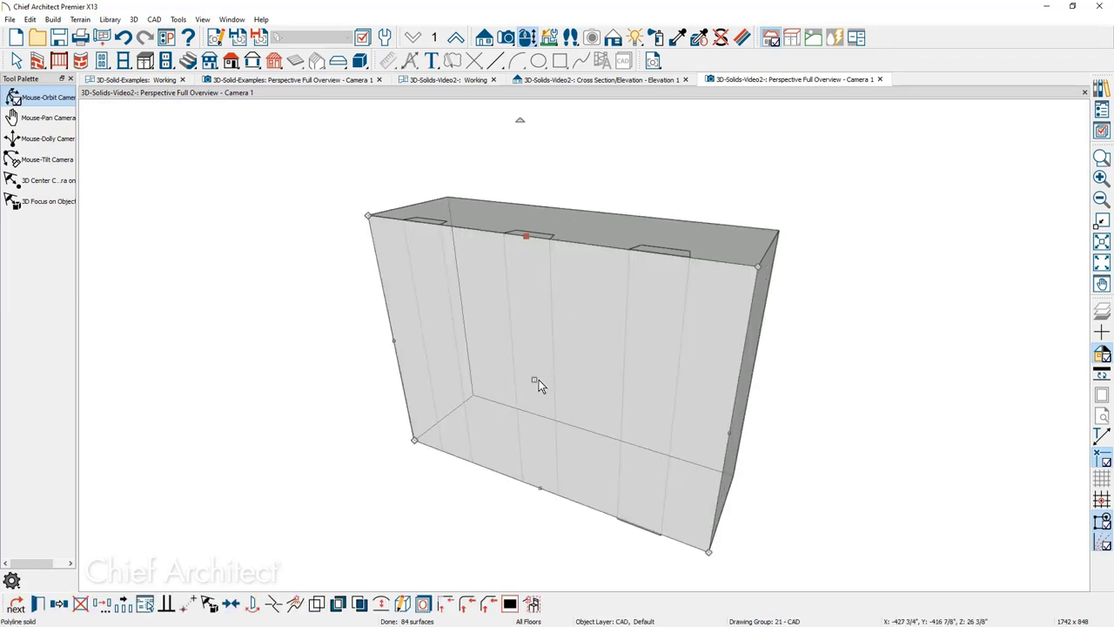
left_click_drag(535, 380, 536, 195)
left_click_drag(533, 129, 527, 58)
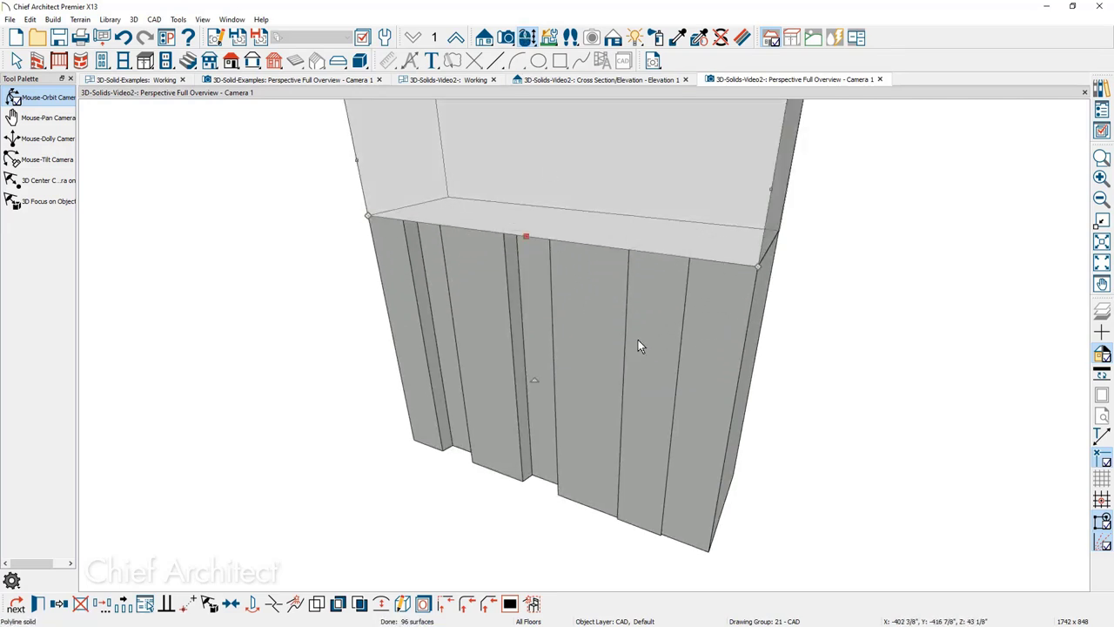
Set the concentric edit jump to 4 inches and enlarge the upper block's outline concentrically by one jump on all sides.
scroll(638, 345, "down", 3)
left_click_drag(641, 343, 572, 378)
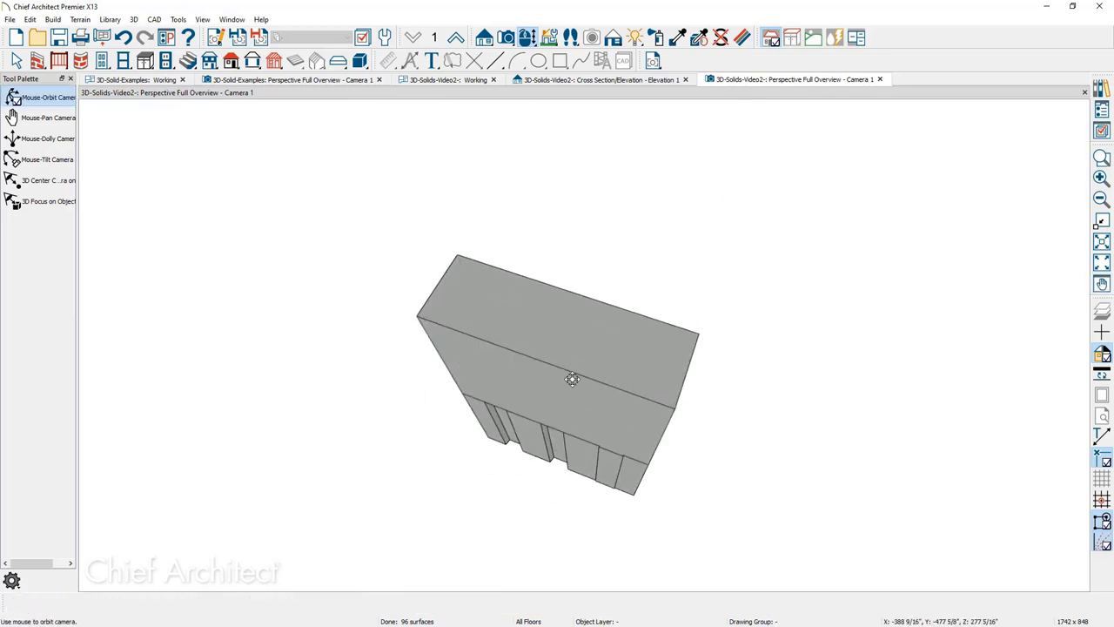
left_click(550, 366)
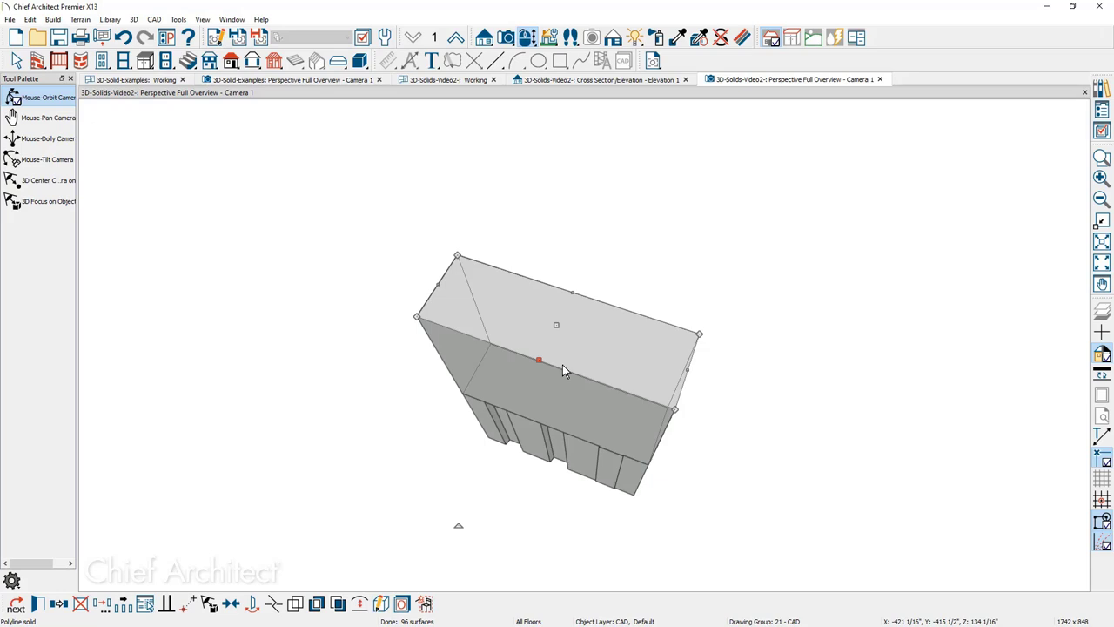
key("F10")
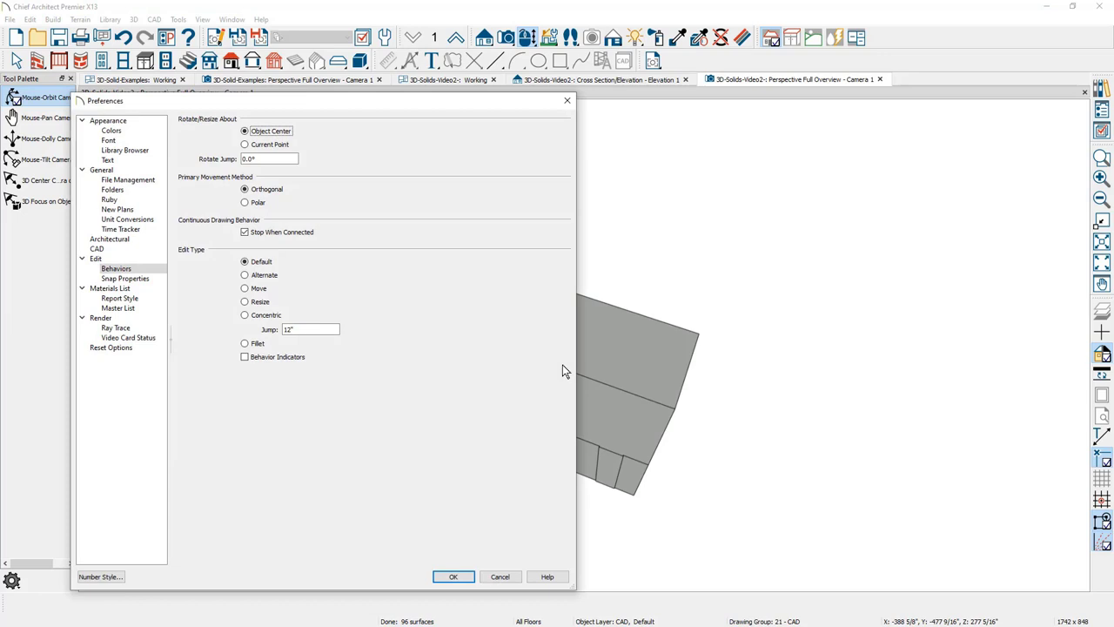
left_click(303, 329)
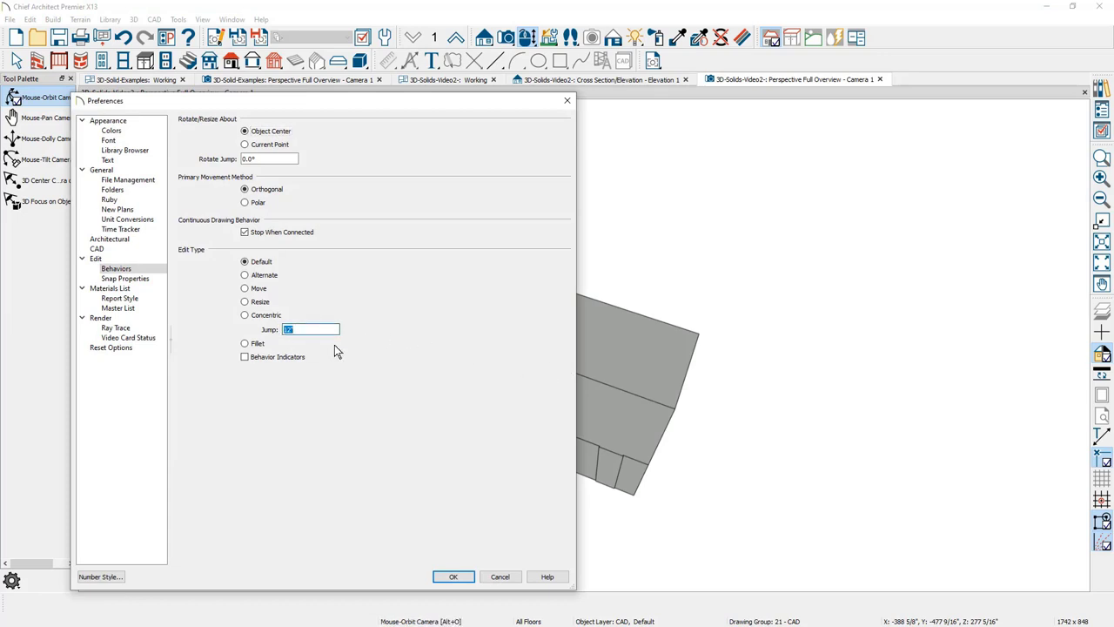
left_click(453, 576)
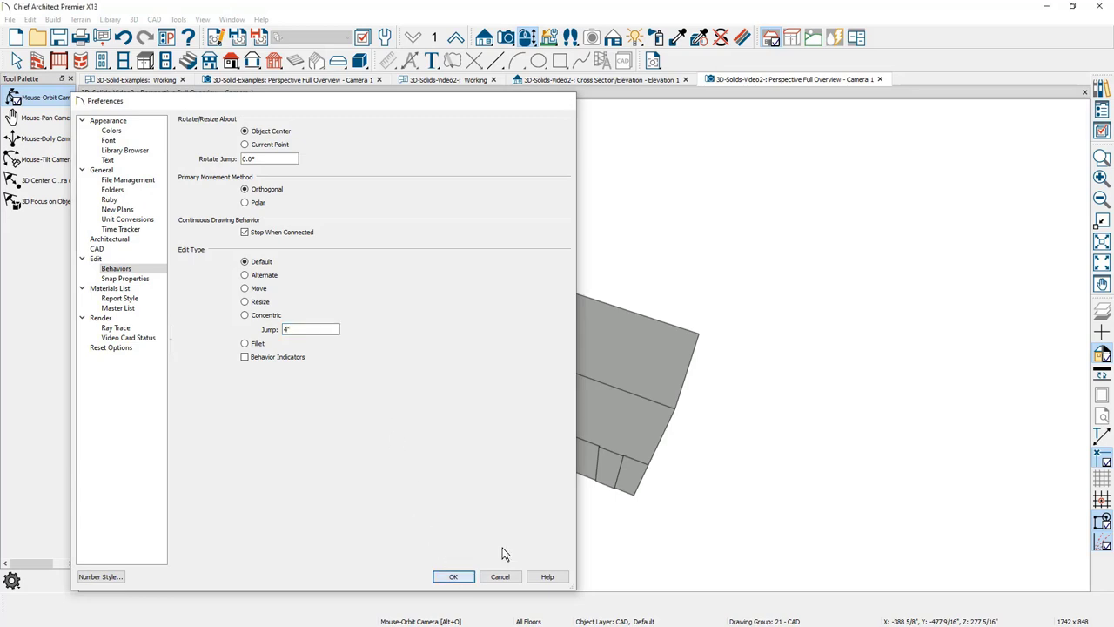
left_click(650, 394)
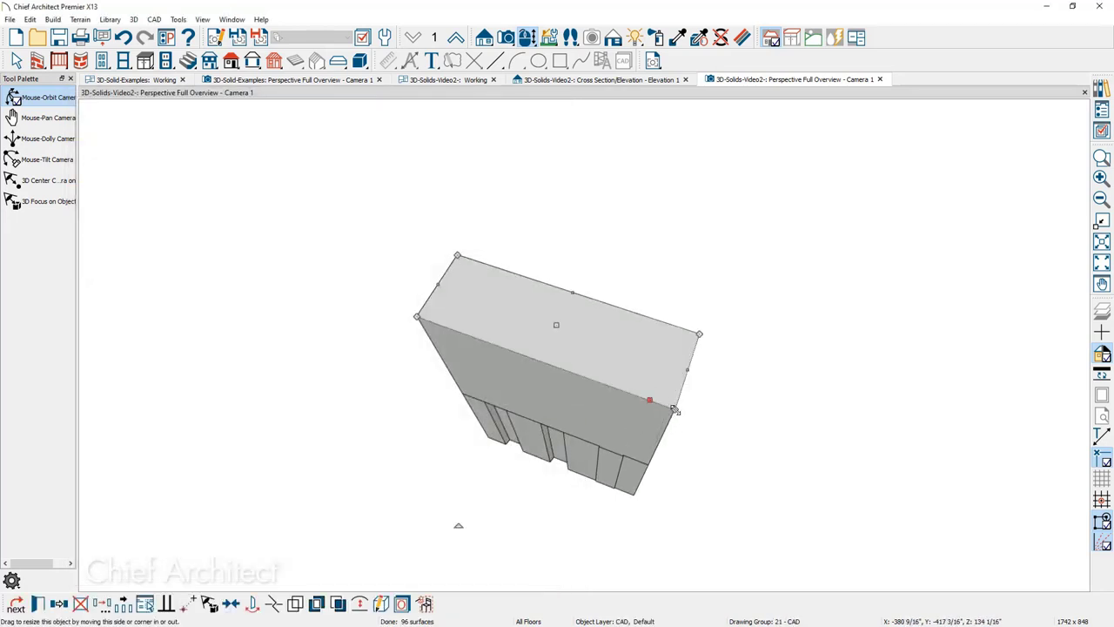
left_click_drag(674, 410, 680, 420)
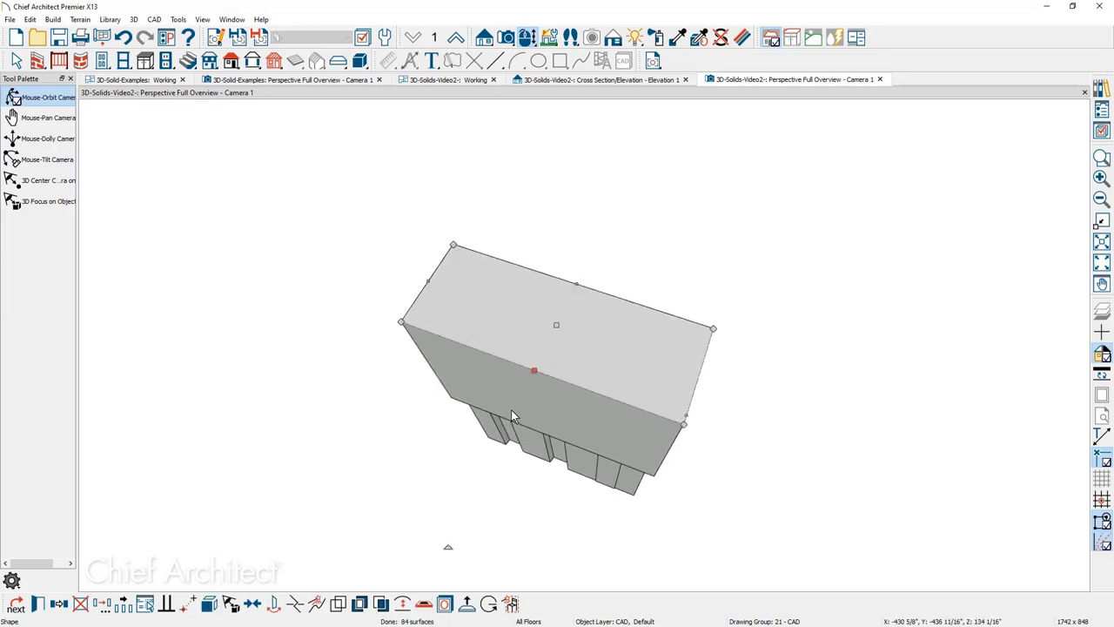
Reduce the upper block's height to a thin slab that caps the grooved block.
left_click_drag(511, 409, 570, 409)
left_click(574, 341)
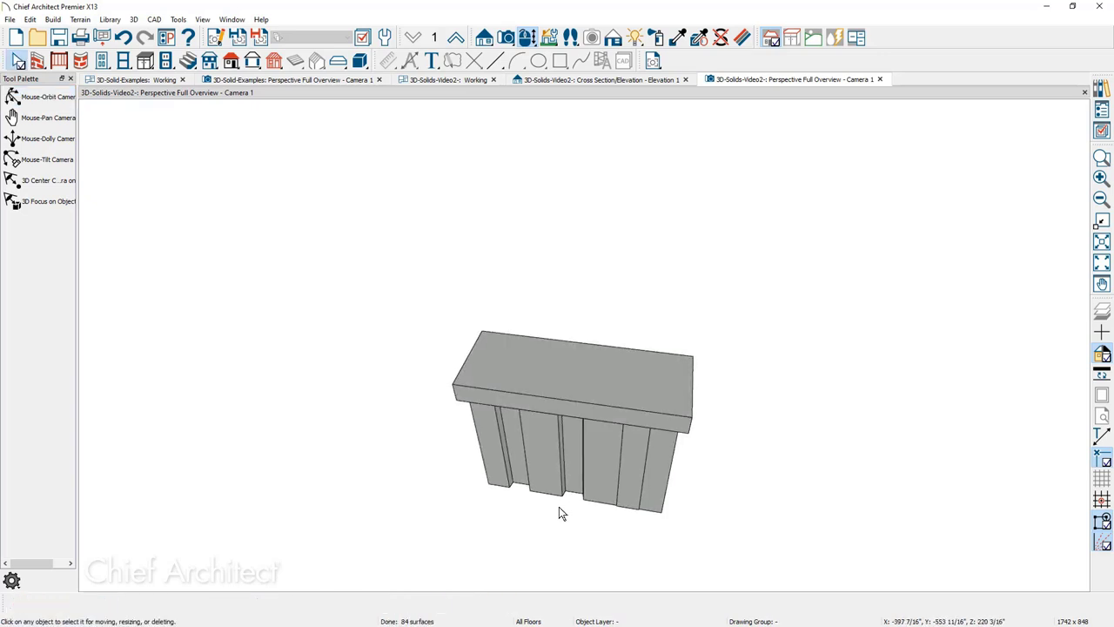
middle_click_drag(542, 433, 673, 308)
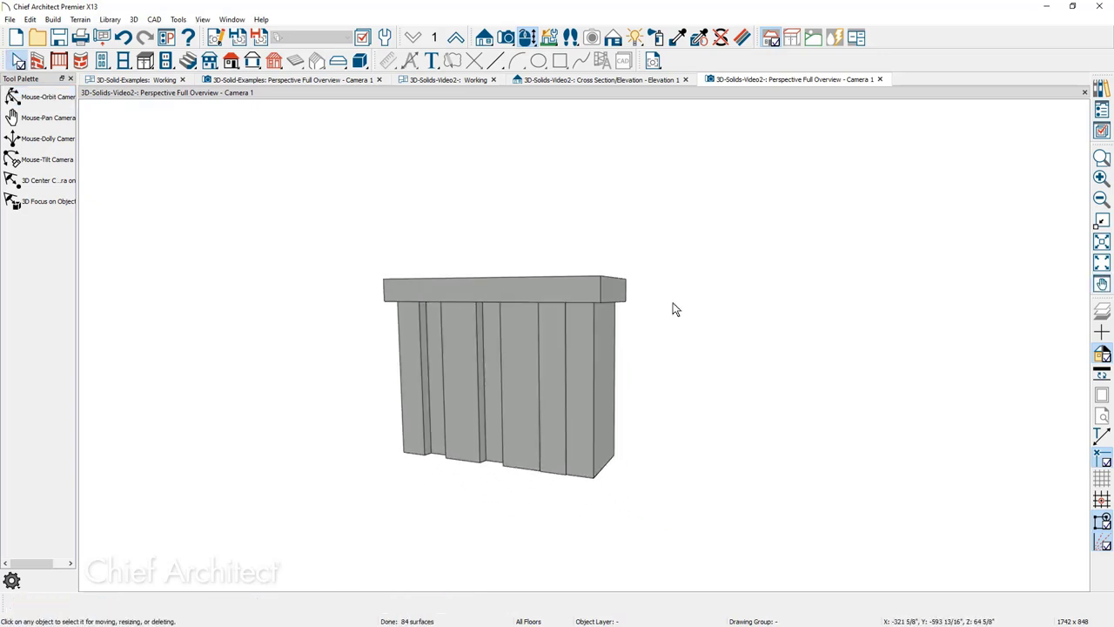
Search the library for "water5" and apply the Water5 material to the tapered strip filling the third groove.
left_click(1101, 91)
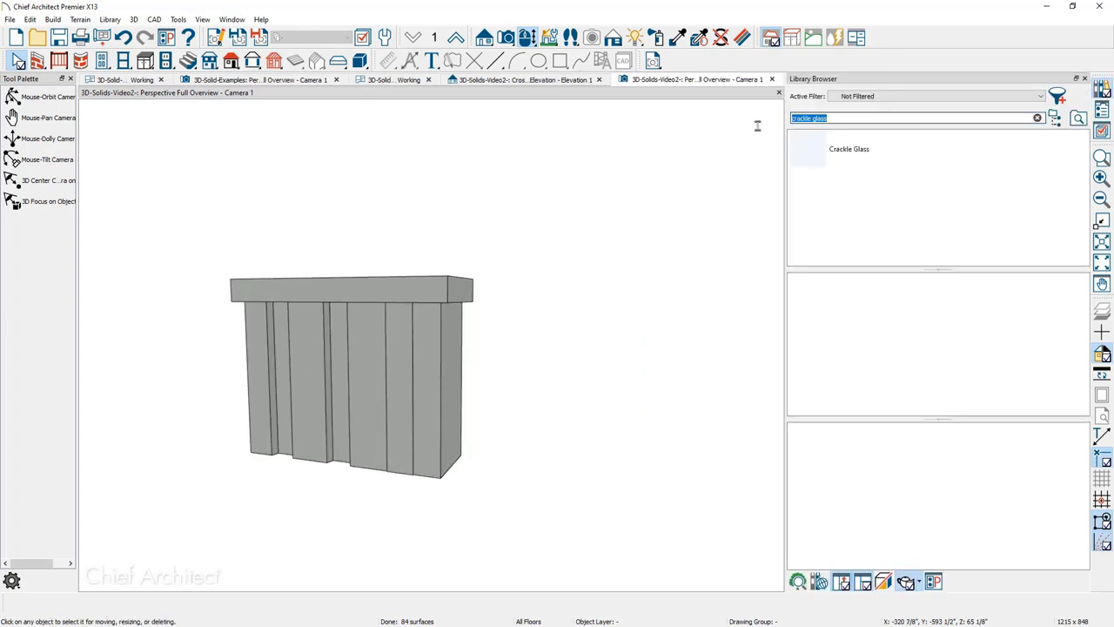
type("water")
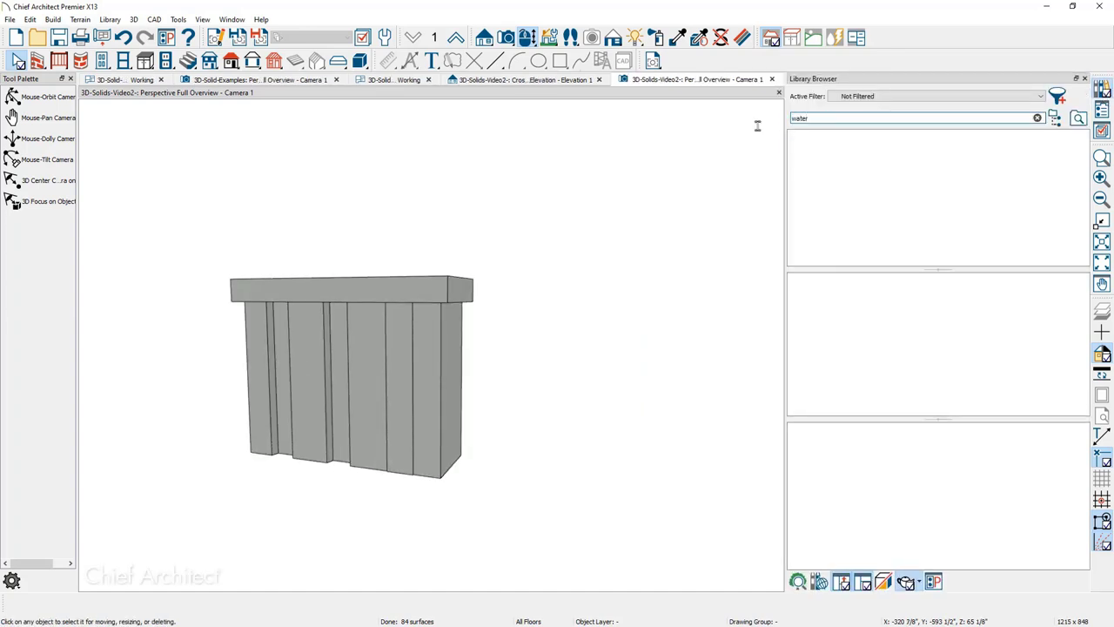
type("5")
left_click(806, 150)
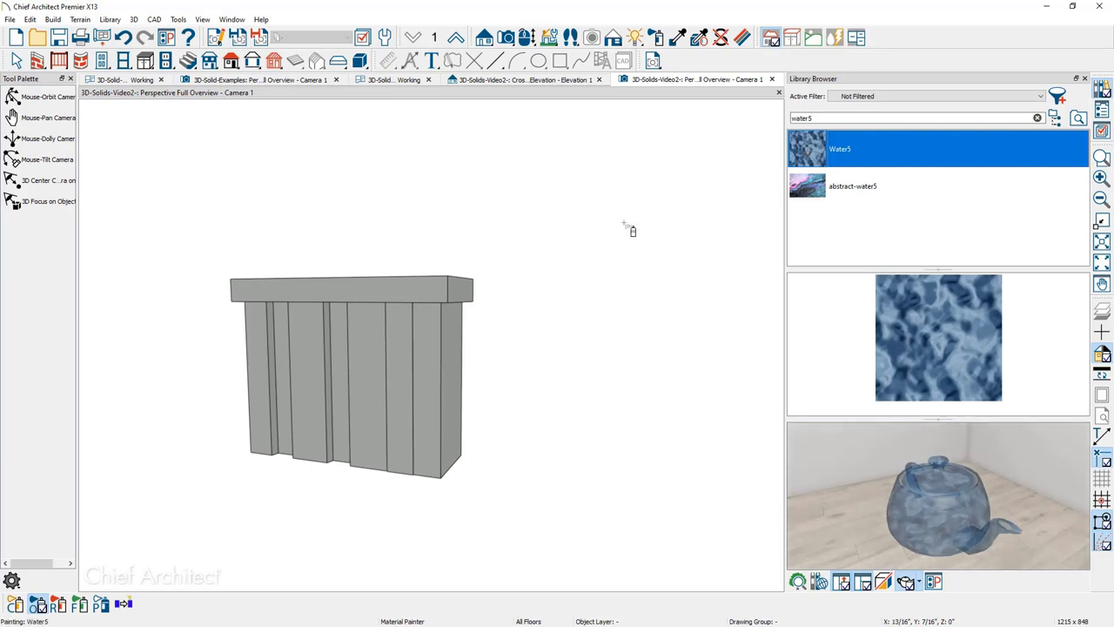
left_click(411, 379)
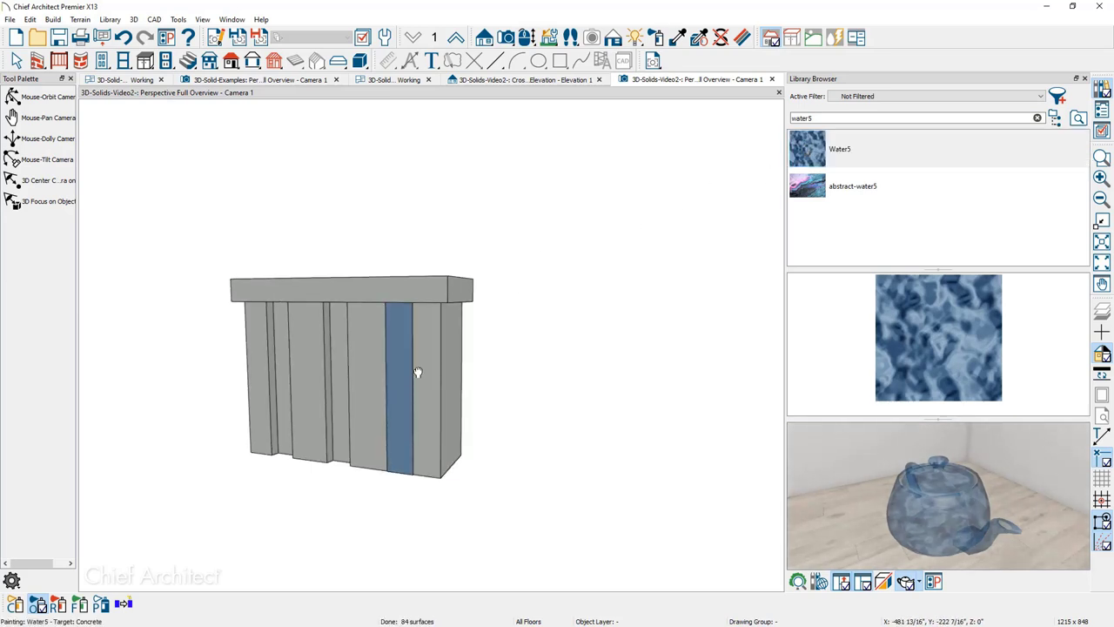
Select the tapered strip in the third groove and start Multiple Copy on it.
middle_click_drag(418, 371, 487, 378)
key("space")
left_click(476, 408)
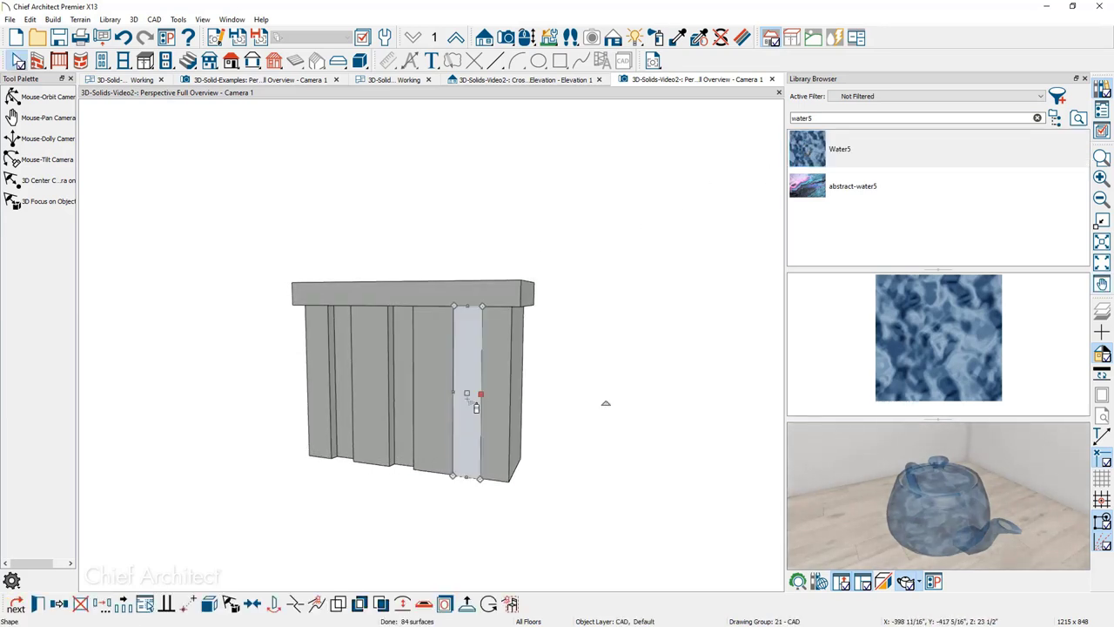
left_click(122, 606)
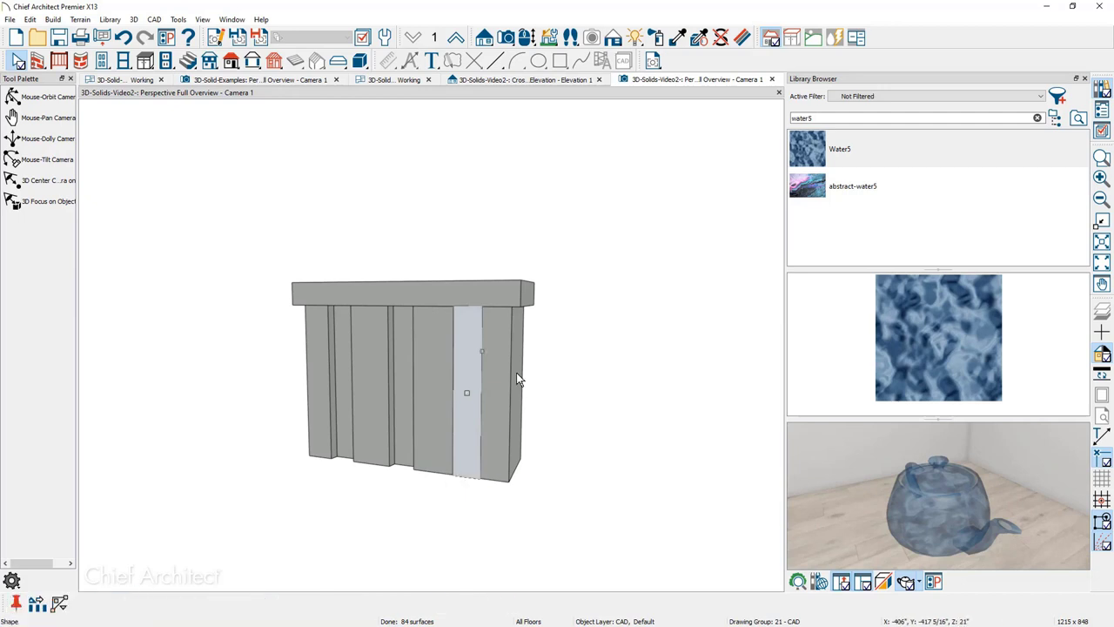